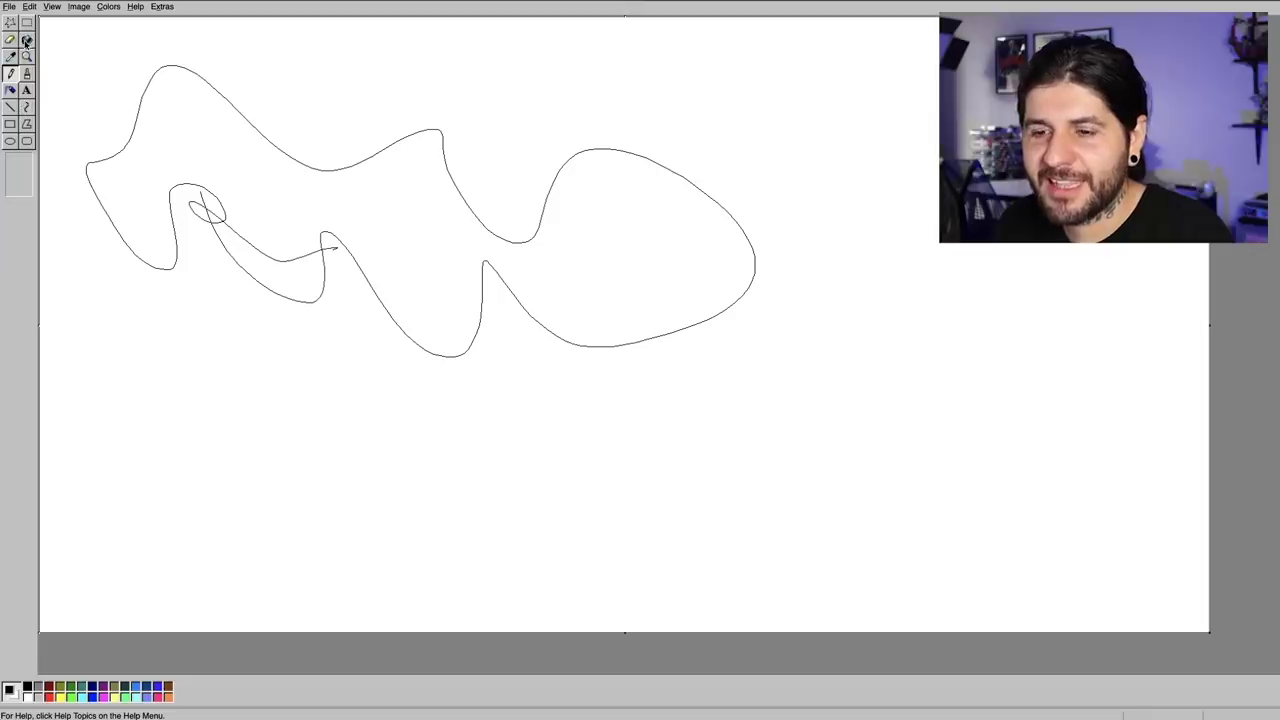
Fill the closed freehand shape with blue and airbrush two patches of orange speckles inside it.
{"action": "left_click", "coordinate": [259, 213]}
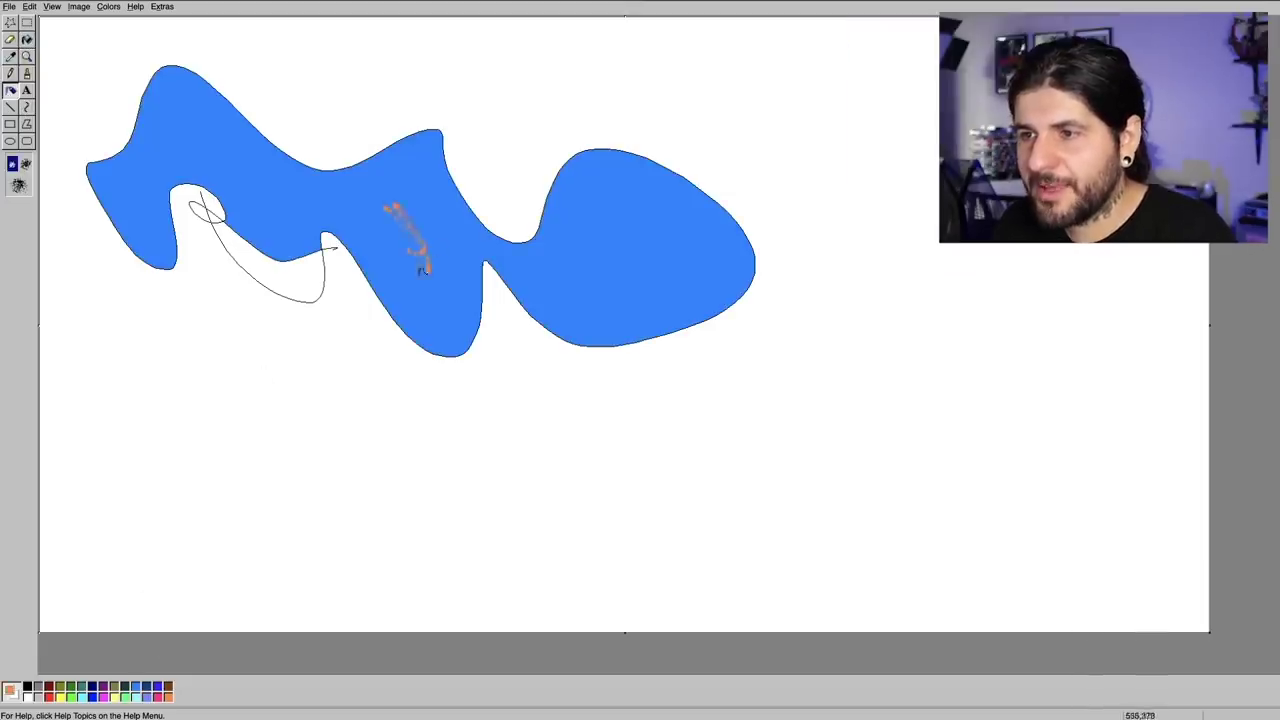
{"action": "left_click_drag", "start_coordinate": [416, 266], "coordinate": [365, 205]}
{"action": "left_click", "coordinate": [18, 186]}
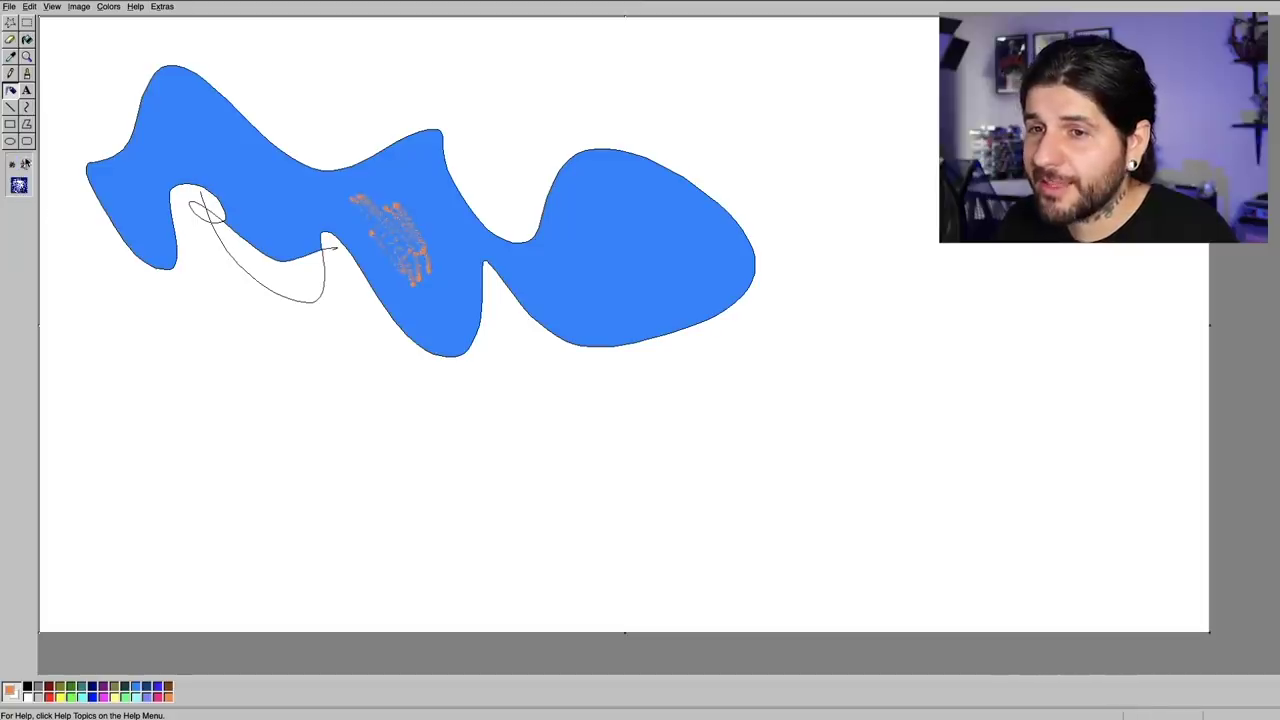
{"action": "mouse_move", "coordinate": [269, 177]}
{"action": "left_mouse_down"}
{"action": "mouse_move", "coordinate": [285, 205]}
{"action": "mouse_move", "coordinate": [232, 180]}
{"action": "left_mouse_up"}
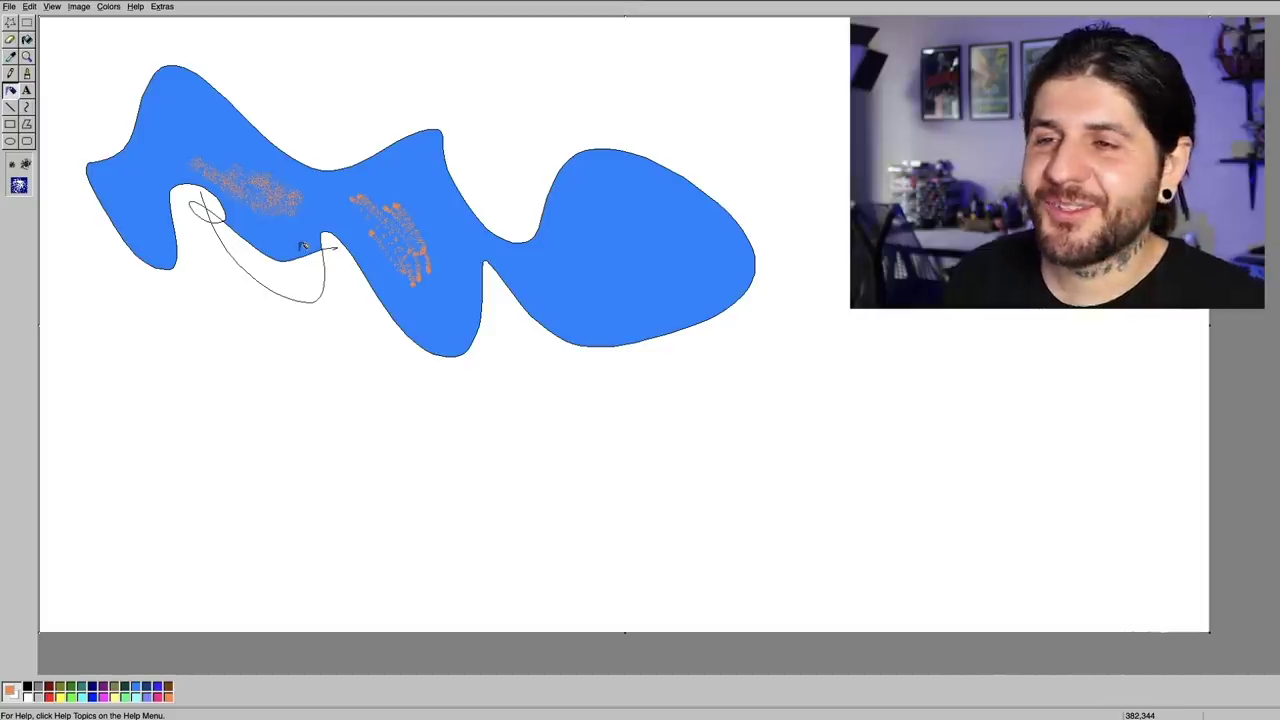
Draw straight orange lines across the canvas, first at the thinnest width and then at the thickest.
{"action": "left_click", "coordinate": [10, 107]}
{"action": "mouse_move", "coordinate": [246, 501]}
{"action": "left_mouse_down"}
{"action": "mouse_move", "coordinate": [740, 474]}
{"action": "mouse_move", "coordinate": [1101, 477]}
{"action": "left_mouse_up"}
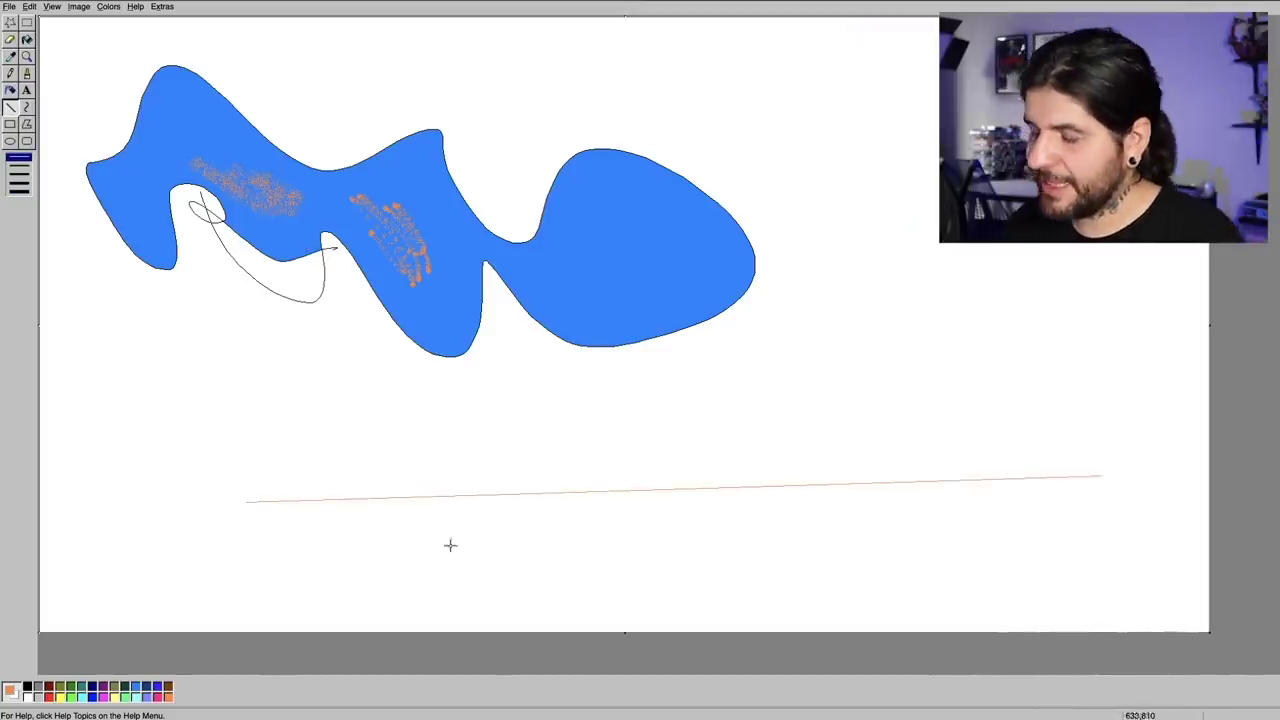
{"action": "left_click_drag", "start_coordinate": [230, 456], "coordinate": [730, 350]}
{"action": "left_click", "coordinate": [20, 190]}
{"action": "left_click_drag", "start_coordinate": [200, 350], "coordinate": [251, 343]}
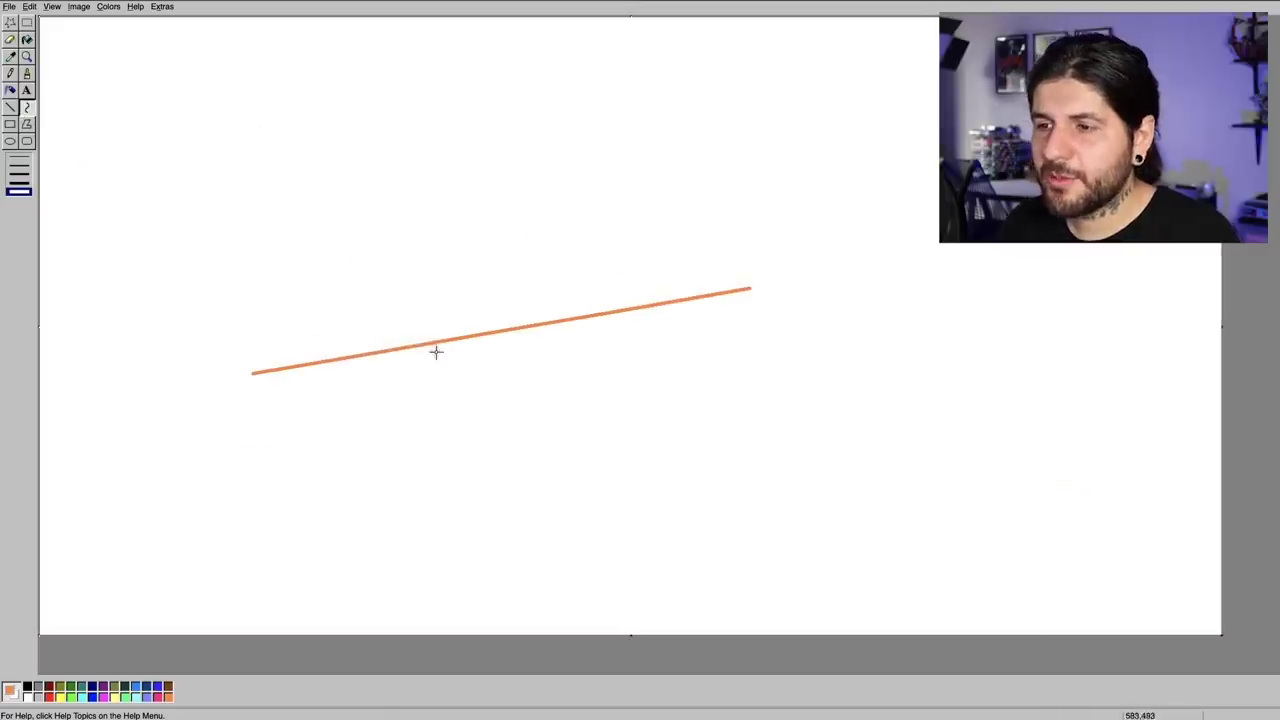
Bend the thick orange curve at two points and draw a large unfilled rounded rectangle.
{"action": "left_click_drag", "start_coordinate": [437, 340], "coordinate": [409, 254]}
{"action": "left_click_drag", "start_coordinate": [606, 286], "coordinate": [600, 290]}
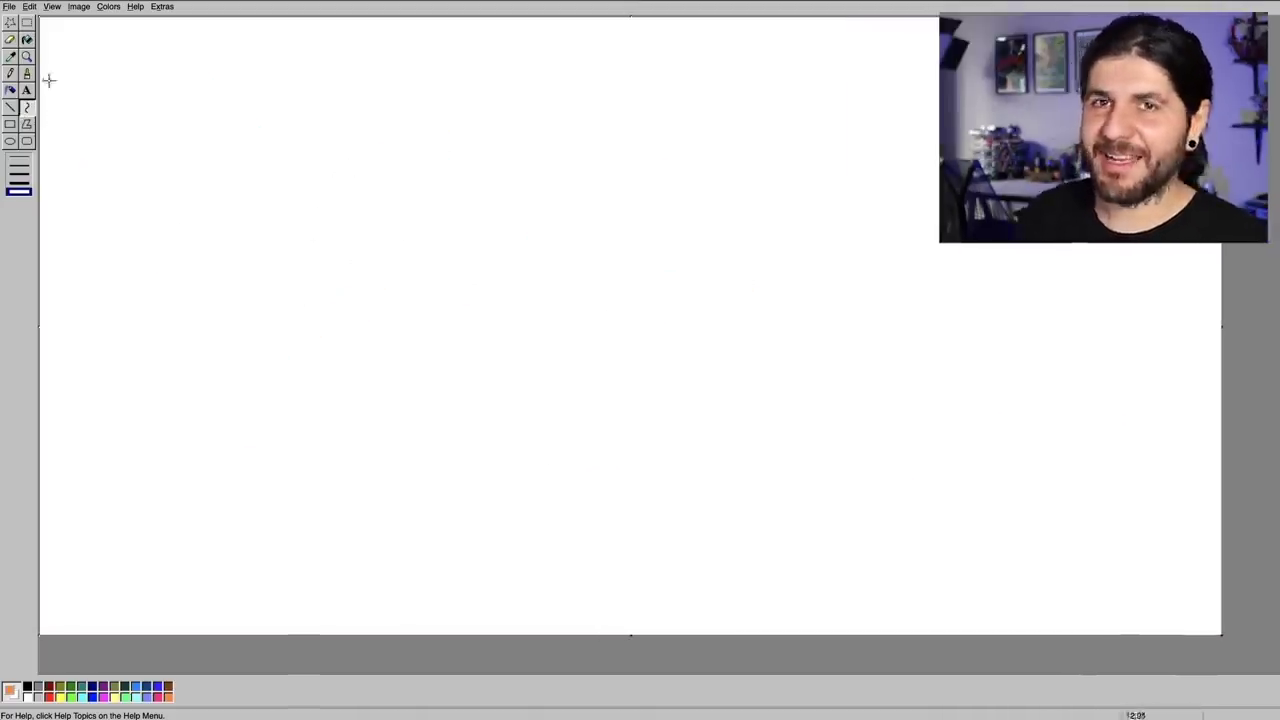
{"action": "left_click", "coordinate": [27, 140]}
{"action": "left_click_drag", "start_coordinate": [326, 151], "coordinate": [649, 518]}
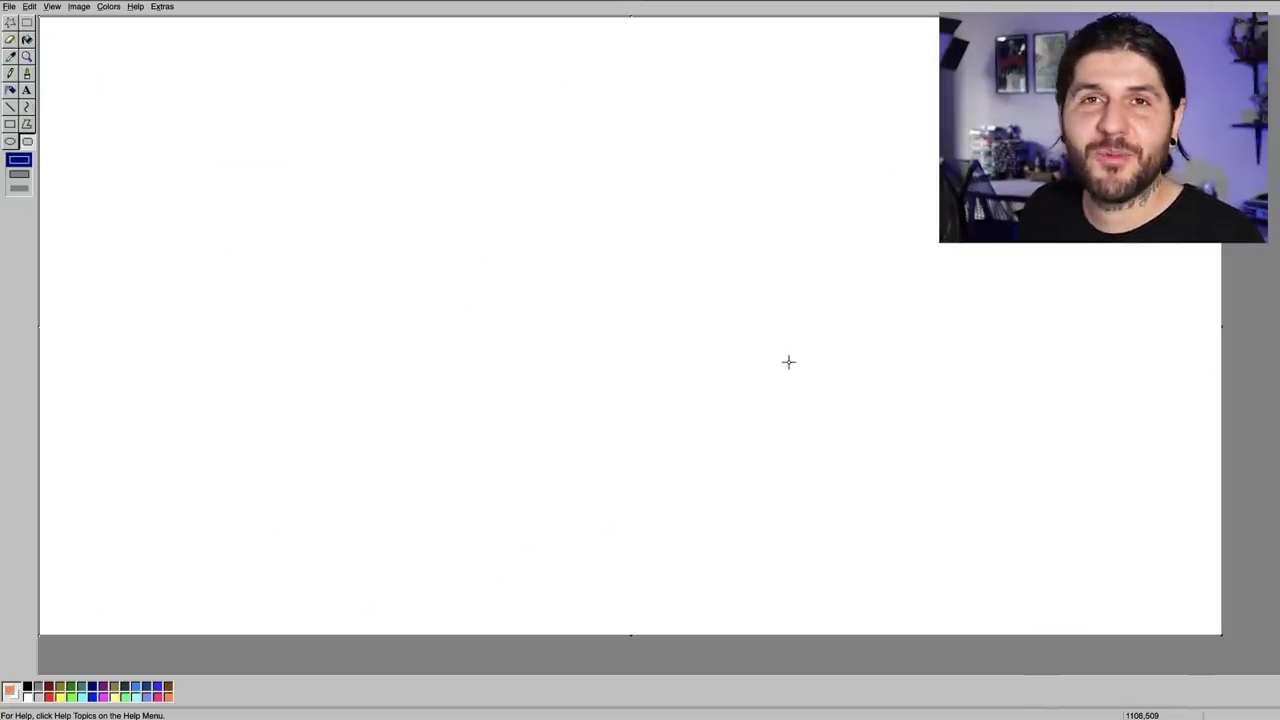
Sketch a round head outline with two eye shapes inside it using the black pencil.
{"action": "mouse_move", "coordinate": [626, 292]}
{"action": "left_mouse_down"}
{"action": "mouse_move", "coordinate": [486, 271]}
{"action": "mouse_move", "coordinate": [465, 330]}
{"action": "left_mouse_up"}
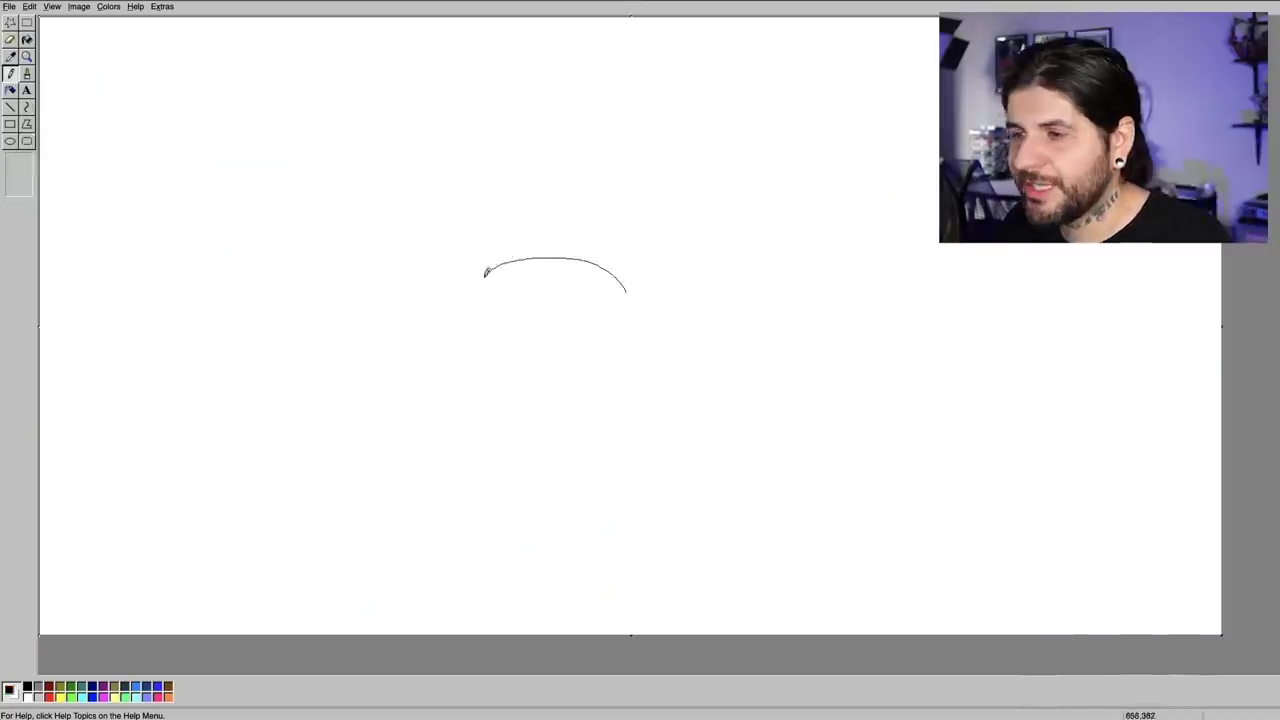
{"action": "mouse_move", "coordinate": [517, 399]}
{"action": "left_mouse_down"}
{"action": "mouse_move", "coordinate": [571, 412]}
{"action": "mouse_move", "coordinate": [630, 383]}
{"action": "left_mouse_up"}
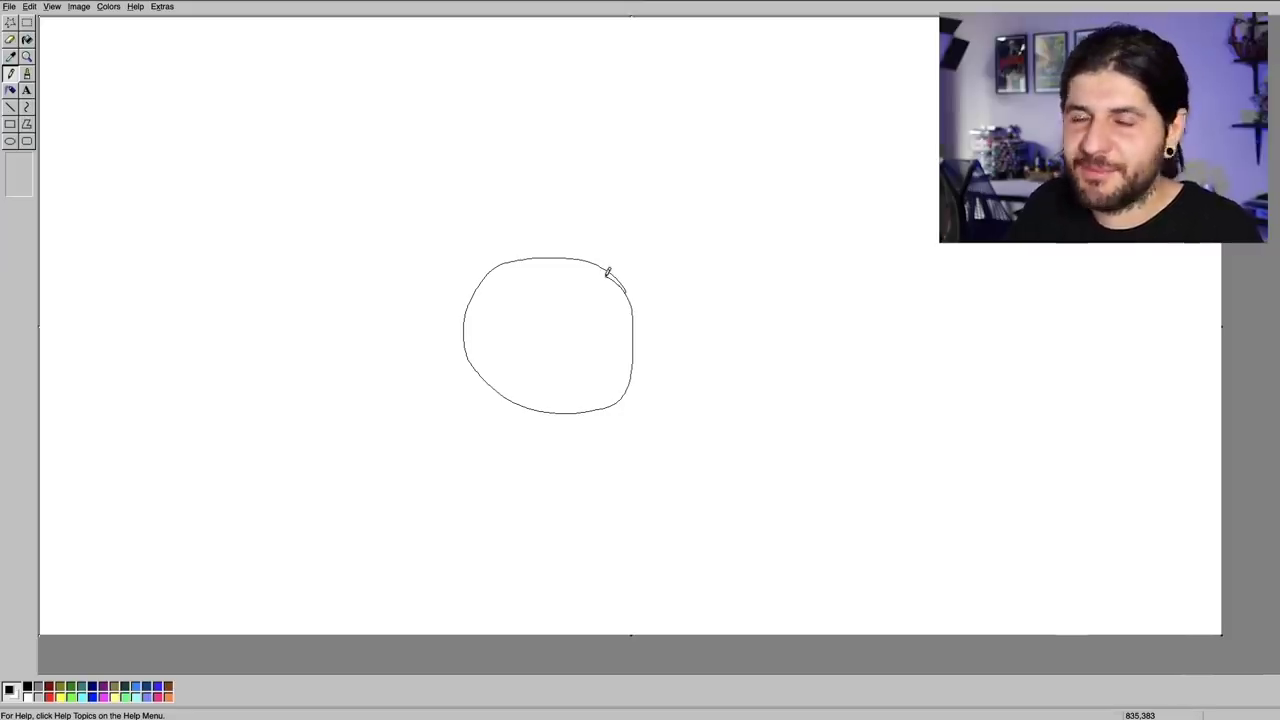
{"action": "mouse_move", "coordinate": [485, 316]}
{"action": "left_mouse_down"}
{"action": "mouse_move", "coordinate": [514, 296]}
{"action": "mouse_move", "coordinate": [484, 307]}
{"action": "left_mouse_up"}
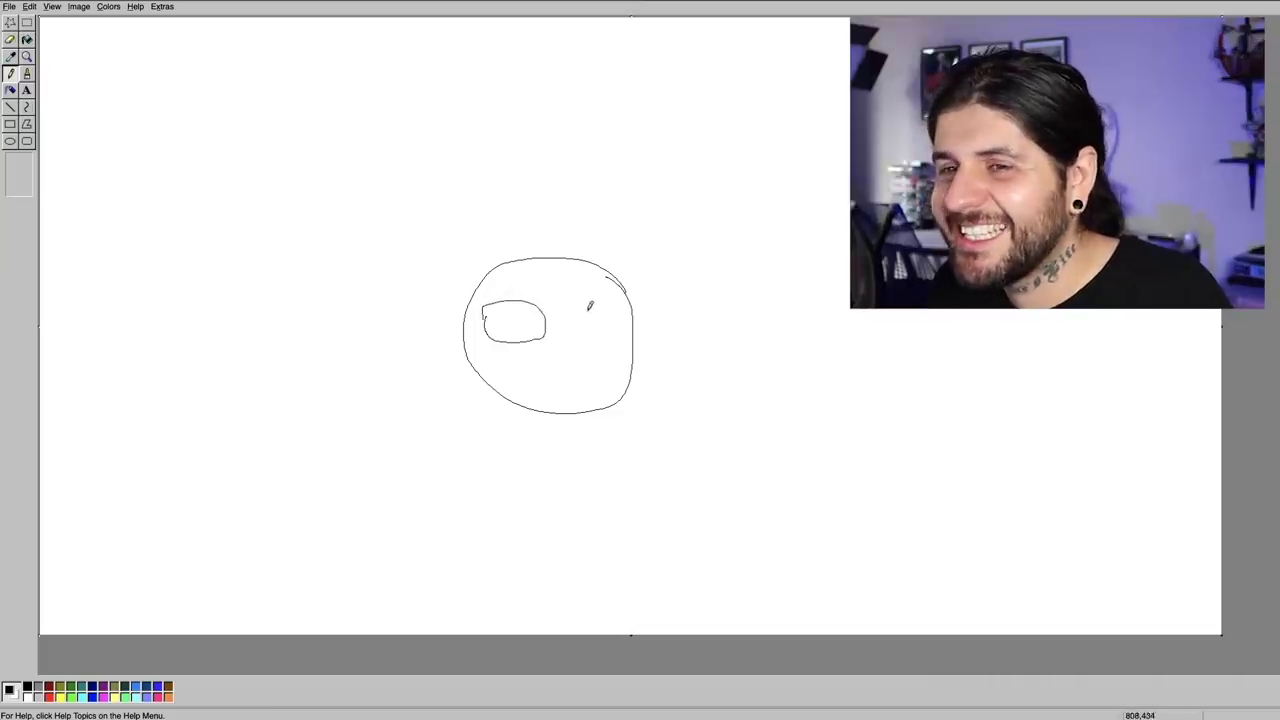
{"action": "mouse_move", "coordinate": [583, 311]}
{"action": "left_mouse_down"}
{"action": "mouse_move", "coordinate": [595, 340]}
{"action": "mouse_move", "coordinate": [585, 306]}
{"action": "left_mouse_up"}
Brush black glasses with dot pupils, a small mouth and long parted hair strands onto the head.
{"action": "left_click", "coordinate": [27, 73]}
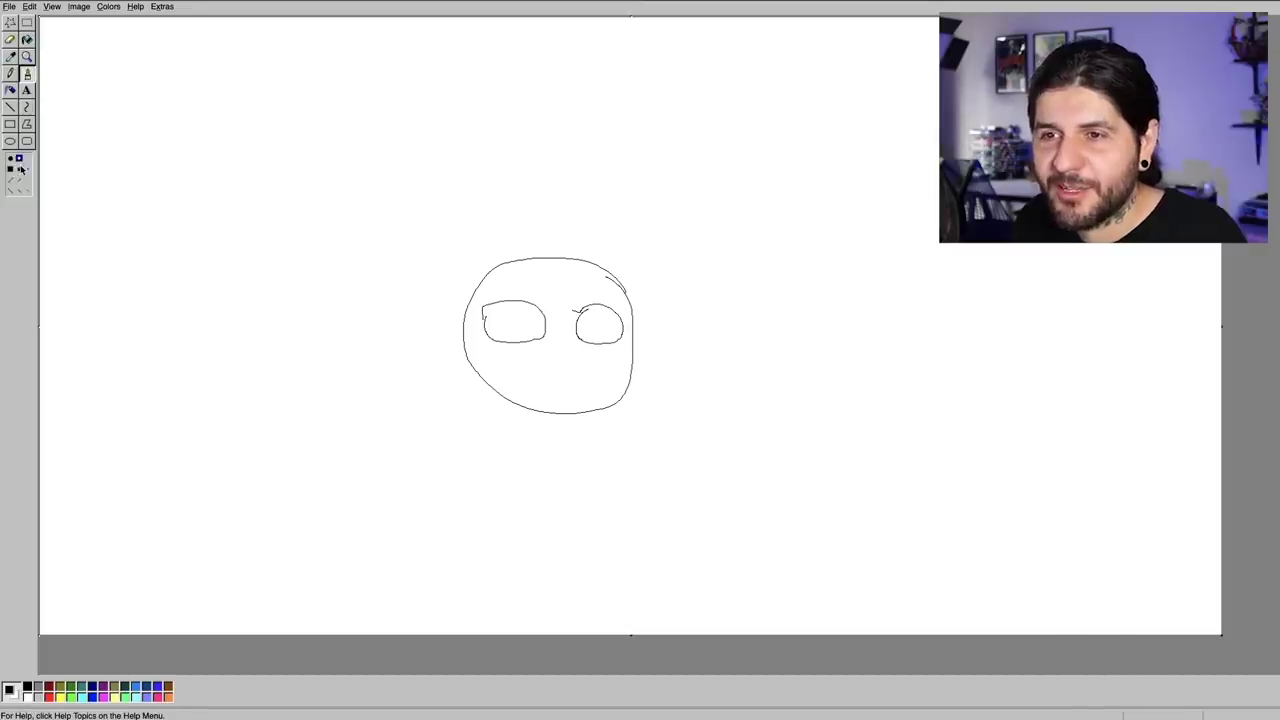
{"action": "mouse_move", "coordinate": [485, 320]}
{"action": "left_mouse_down"}
{"action": "mouse_move", "coordinate": [538, 334]}
{"action": "mouse_move", "coordinate": [578, 321]}
{"action": "left_mouse_up"}
{"action": "left_click", "coordinate": [516, 323]}
{"action": "left_click", "coordinate": [599, 328]}
{"action": "left_click_drag", "start_coordinate": [538, 310], "coordinate": [521, 289]}
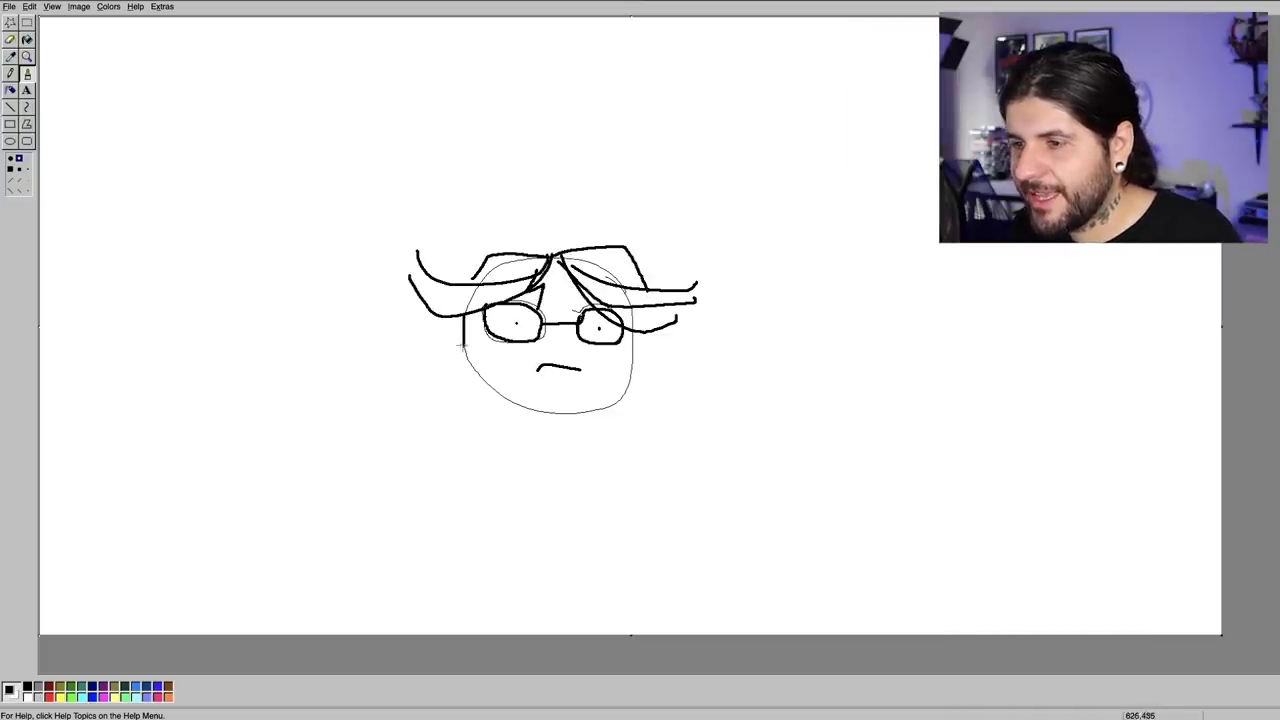
Brush over the head's lower outline in black and add a neck, round collar and shoulders beneath it.
{"action": "mouse_move", "coordinate": [463, 345]}
{"action": "left_mouse_down"}
{"action": "mouse_move", "coordinate": [498, 401]}
{"action": "mouse_move", "coordinate": [606, 414]}
{"action": "left_mouse_up"}
{"action": "left_click_drag", "start_coordinate": [630, 394], "coordinate": [633, 332]}
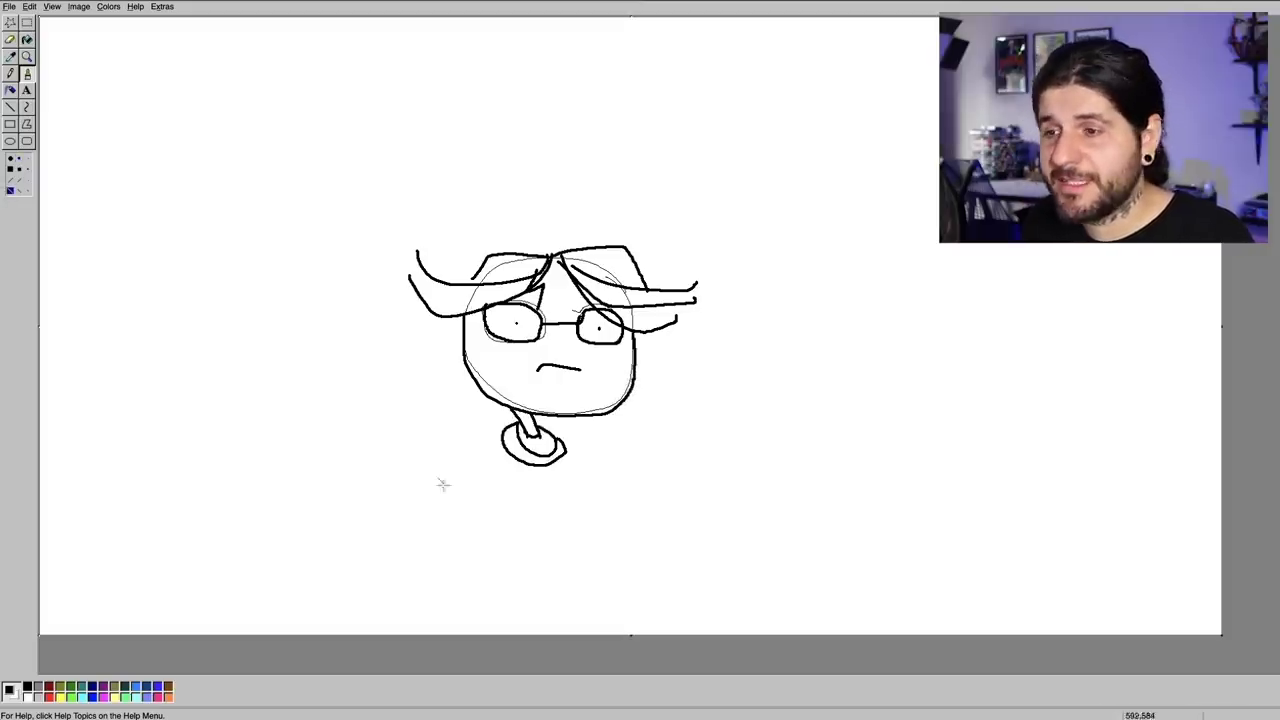
{"action": "left_click_drag", "start_coordinate": [500, 437], "coordinate": [409, 446]}
{"action": "left_click_drag", "start_coordinate": [560, 452], "coordinate": [622, 482]}
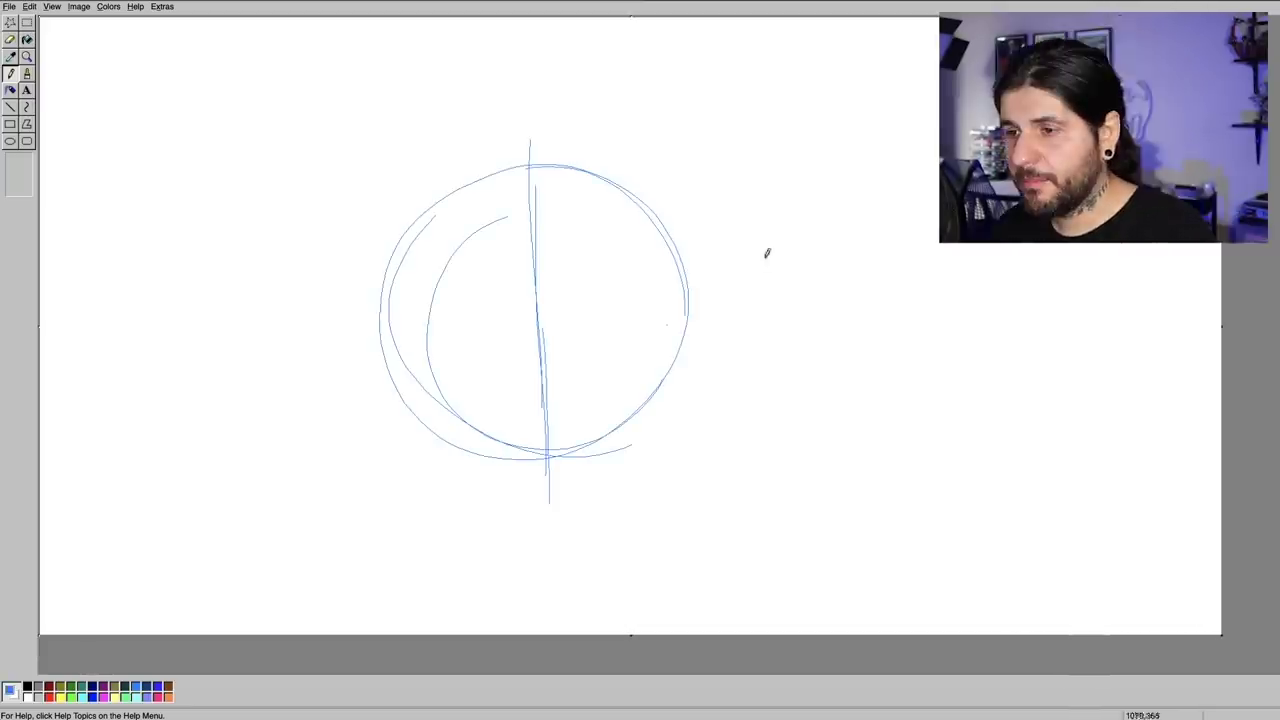
Sketch blue curved guidelines across the middle and lower part of the head circle for the eyes and mouth.
{"action": "left_click_drag", "start_coordinate": [670, 338], "coordinate": [322, 289]}
{"action": "mouse_move", "coordinate": [290, 279]}
{"action": "left_mouse_down"}
{"action": "mouse_move", "coordinate": [551, 364]}
{"action": "mouse_move", "coordinate": [845, 225]}
{"action": "left_mouse_up"}
{"action": "mouse_move", "coordinate": [366, 383]}
{"action": "left_mouse_down"}
{"action": "mouse_move", "coordinate": [606, 437]}
{"action": "mouse_move", "coordinate": [772, 345]}
{"action": "left_mouse_up"}
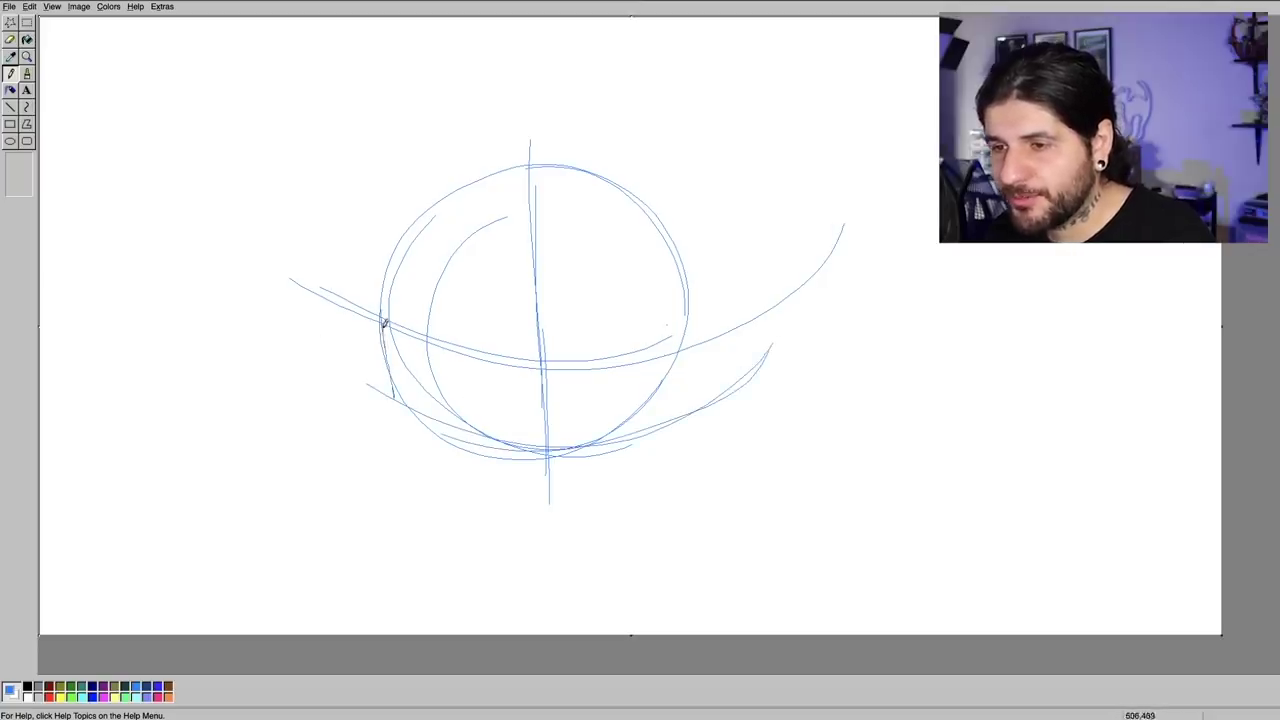
Sketch the jaw, oval eyes, eyebrows and a wide open mouth with teeth and tongue in blue pencil.
{"action": "left_click_drag", "start_coordinate": [384, 322], "coordinate": [550, 486]}
{"action": "mouse_move", "coordinate": [686, 300]}
{"action": "left_mouse_down"}
{"action": "mouse_move", "coordinate": [654, 443]}
{"action": "mouse_move", "coordinate": [529, 471]}
{"action": "mouse_move", "coordinate": [655, 428]}
{"action": "mouse_move", "coordinate": [688, 305]}
{"action": "left_mouse_up"}
{"action": "left_click_drag", "start_coordinate": [688, 310], "coordinate": [470, 482]}
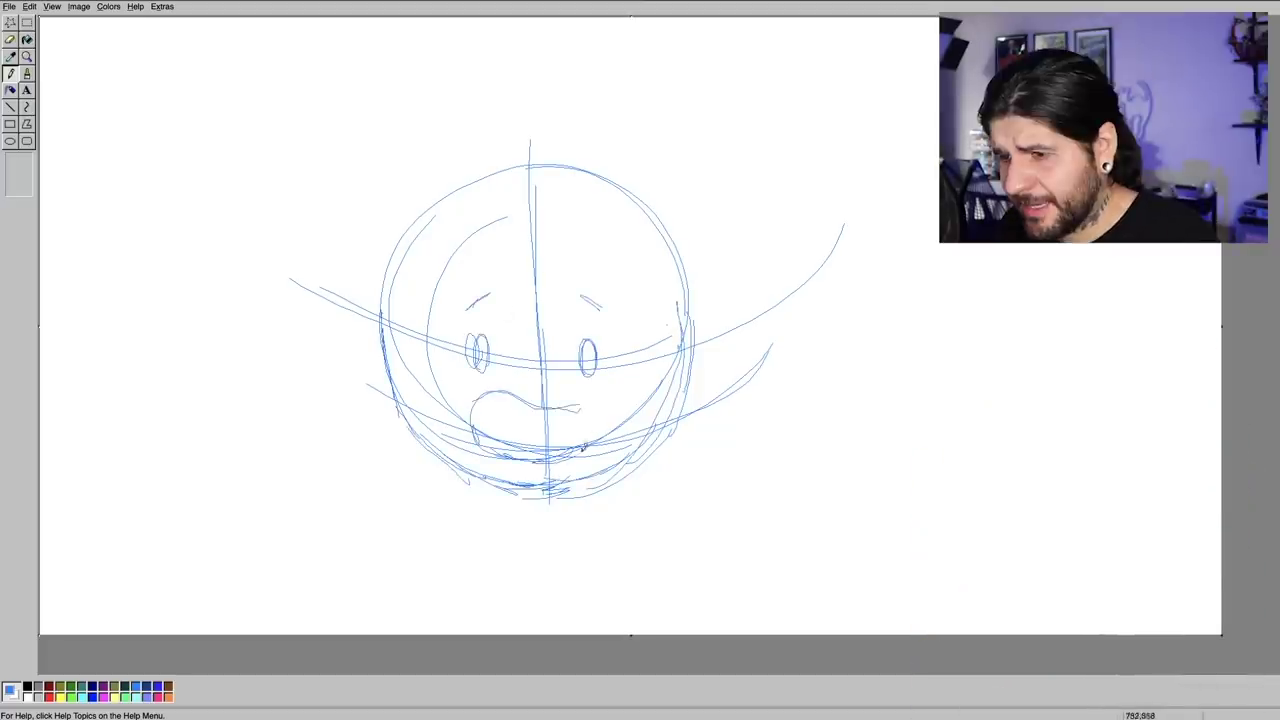
{"action": "mouse_move", "coordinate": [572, 404]}
{"action": "left_mouse_down"}
{"action": "mouse_move", "coordinate": [483, 396]}
{"action": "mouse_move", "coordinate": [483, 443]}
{"action": "mouse_move", "coordinate": [499, 448]}
{"action": "mouse_move", "coordinate": [482, 412]}
{"action": "left_mouse_up"}
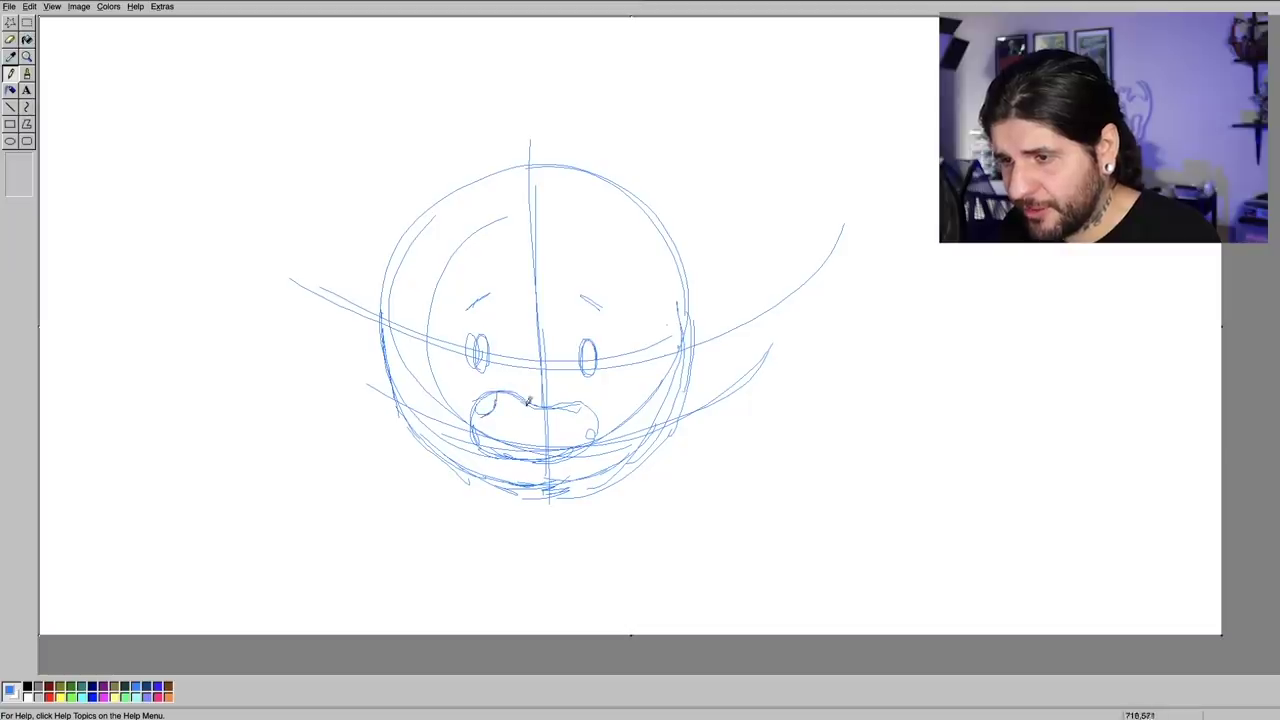
{"action": "left_click_drag", "start_coordinate": [563, 402], "coordinate": [567, 416]}
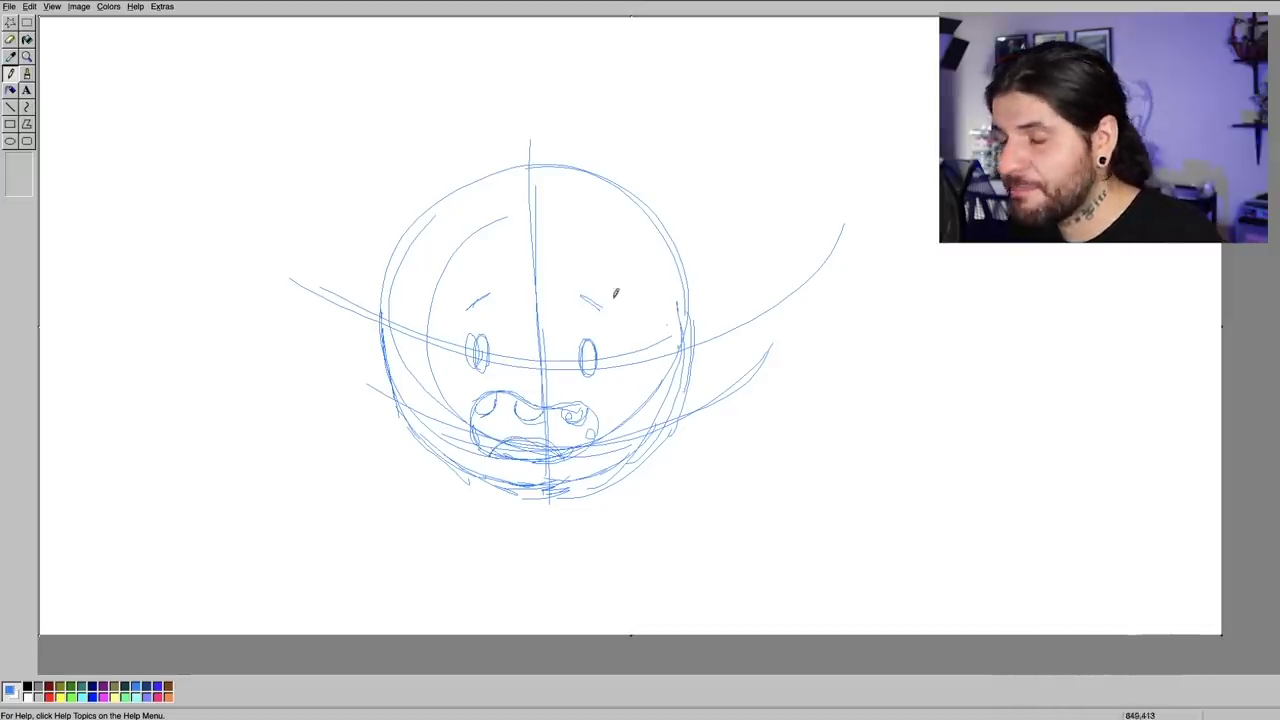
Sketch the centre-parted hairline and the hanging hair strand on the left side of the face.
{"action": "mouse_move", "coordinate": [531, 205]}
{"action": "left_mouse_down"}
{"action": "mouse_move", "coordinate": [533, 240]}
{"action": "mouse_move", "coordinate": [620, 295]}
{"action": "left_mouse_up"}
{"action": "mouse_move", "coordinate": [530, 228]}
{"action": "left_mouse_down"}
{"action": "mouse_move", "coordinate": [628, 290]}
{"action": "mouse_move", "coordinate": [423, 380]}
{"action": "mouse_move", "coordinate": [437, 497]}
{"action": "left_mouse_up"}
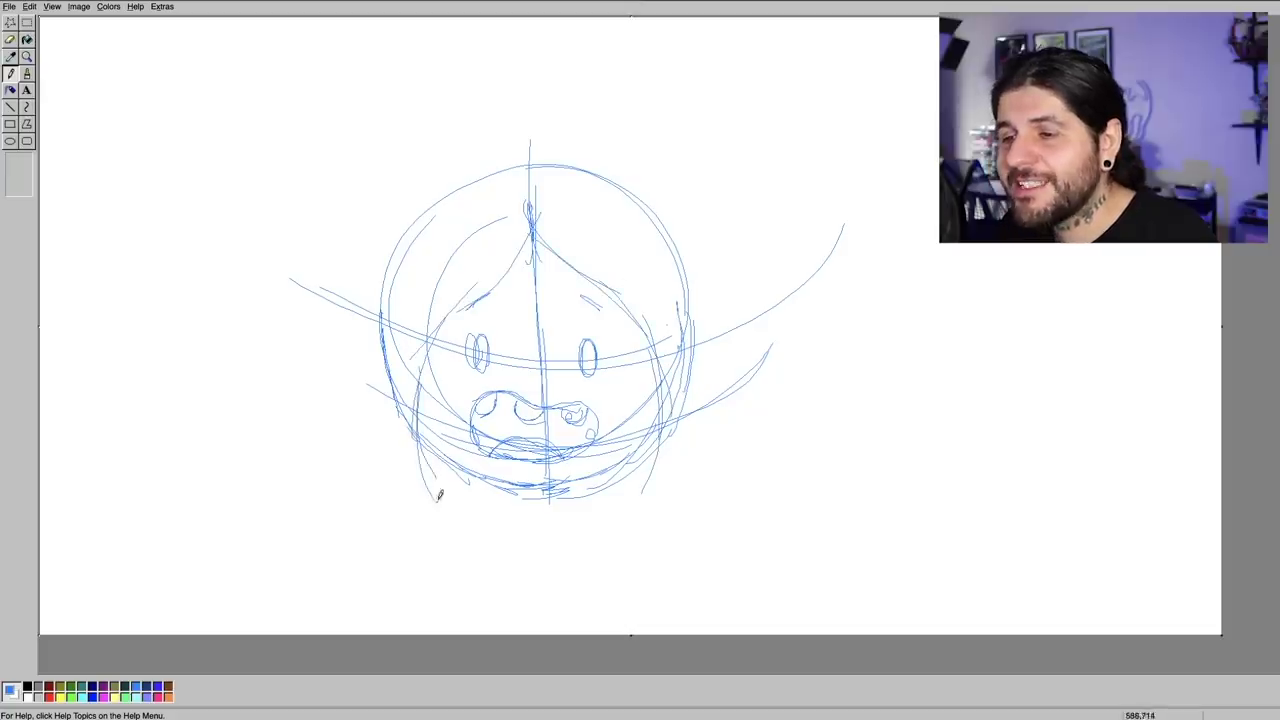
{"action": "left_click_drag", "start_coordinate": [398, 383], "coordinate": [422, 486]}
{"action": "left_click_drag", "start_coordinate": [398, 312], "coordinate": [420, 497]}
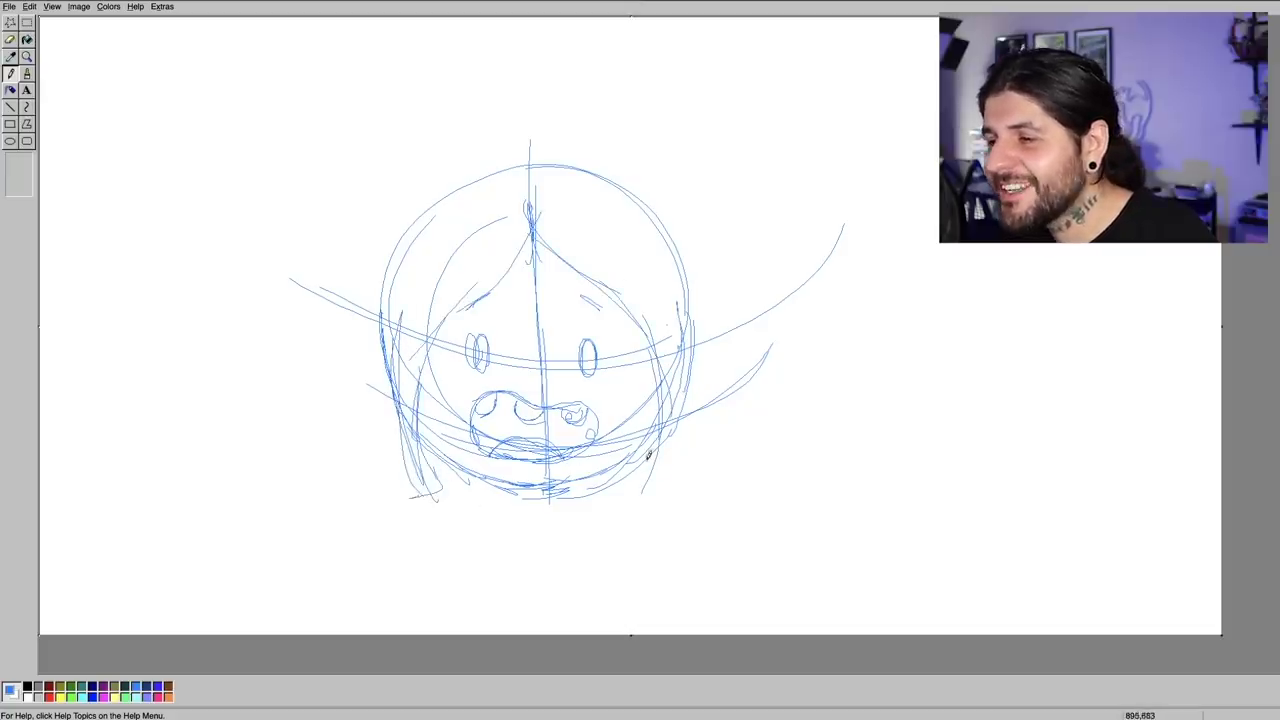
Sketch the hair strand on the right side of the face and an ear on each side of the head.
{"action": "left_click_drag", "start_coordinate": [660, 478], "coordinate": [695, 345]}
{"action": "left_click_drag", "start_coordinate": [690, 334], "coordinate": [676, 466]}
{"action": "left_click_drag", "start_coordinate": [680, 284], "coordinate": [664, 478]}
{"action": "left_click_drag", "start_coordinate": [700, 298], "coordinate": [710, 400]}
{"action": "left_click_drag", "start_coordinate": [378, 316], "coordinate": [392, 396]}
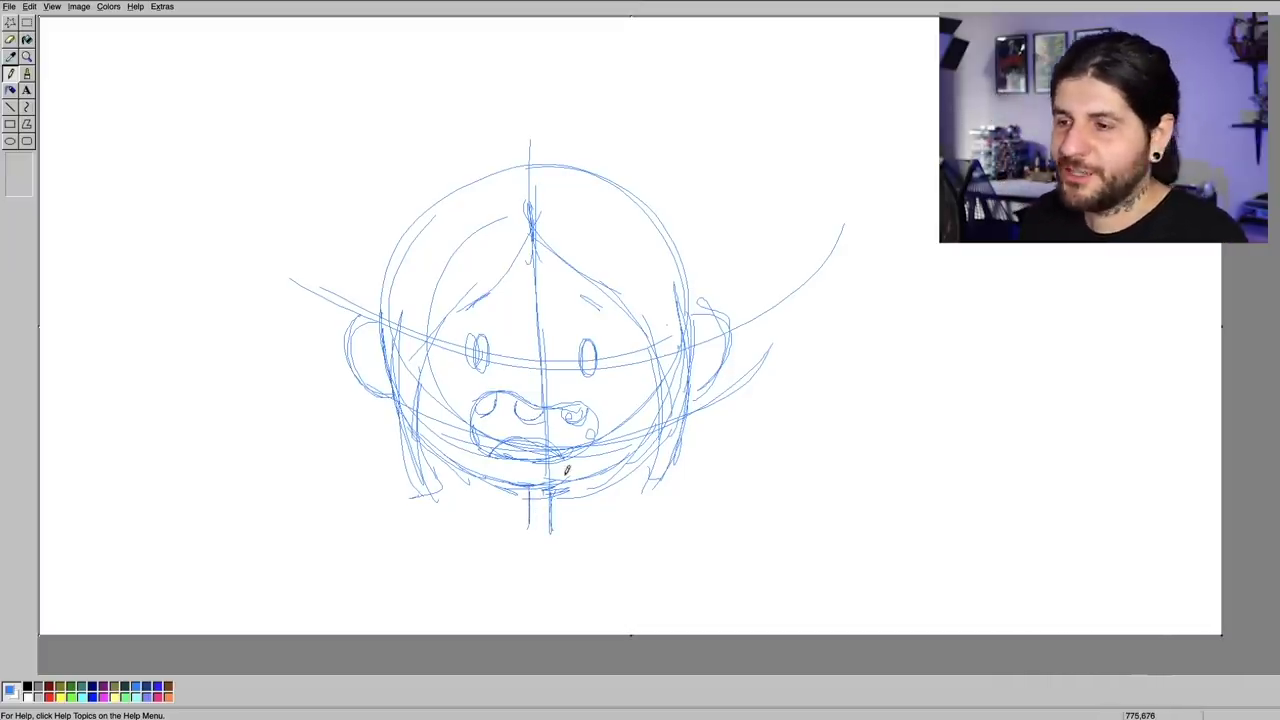
Sketch the neck, collar and shoulders, and frame them with long outer hair ending in jagged tips.
{"action": "left_click_drag", "start_coordinate": [552, 530], "coordinate": [524, 520]}
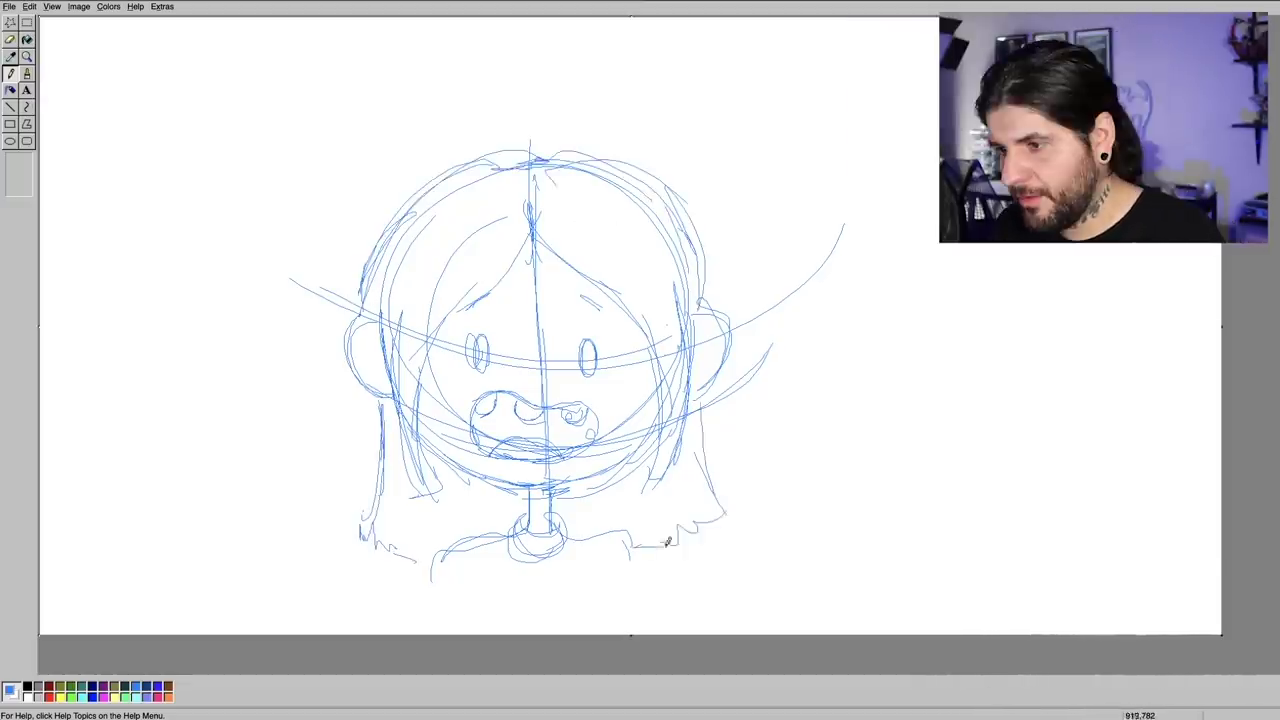
{"action": "mouse_move", "coordinate": [650, 548]}
{"action": "left_mouse_down"}
{"action": "mouse_move", "coordinate": [694, 523]}
{"action": "mouse_move", "coordinate": [708, 400]}
{"action": "mouse_move", "coordinate": [722, 515]}
{"action": "left_mouse_up"}
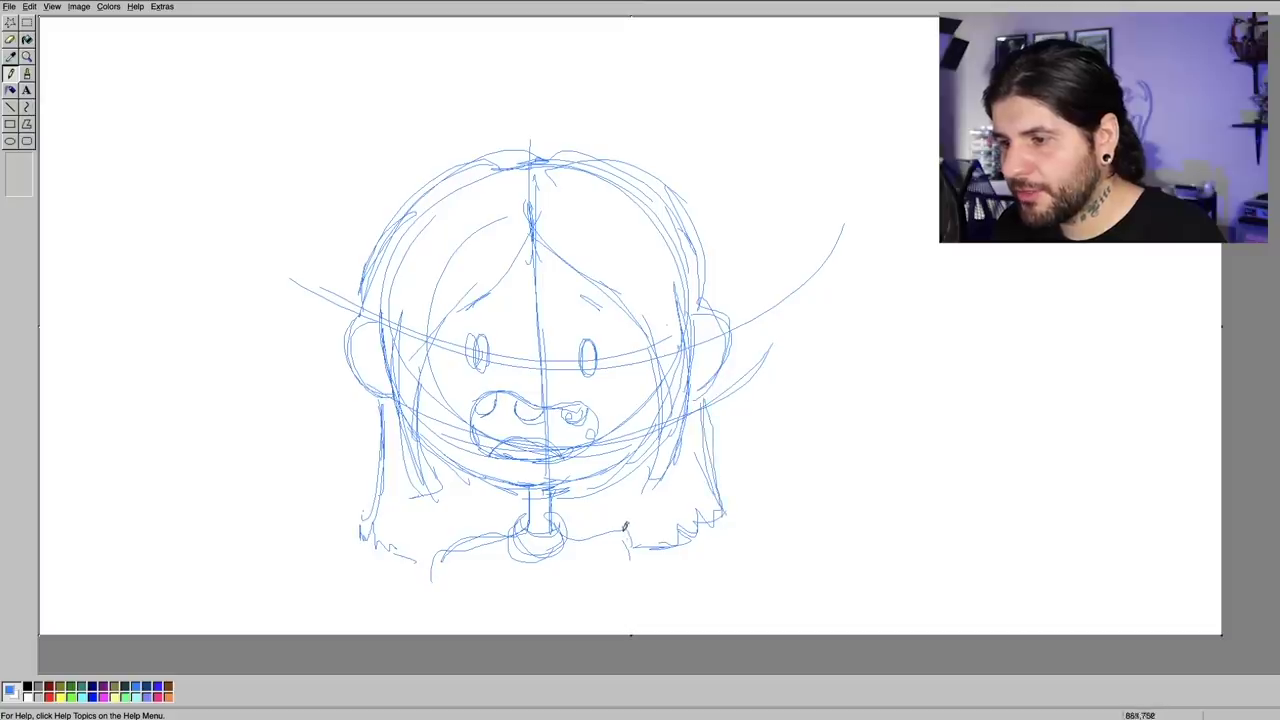
{"action": "left_click_drag", "start_coordinate": [625, 527], "coordinate": [630, 576]}
{"action": "left_click_drag", "start_coordinate": [568, 526], "coordinate": [645, 557]}
{"action": "left_click_drag", "start_coordinate": [505, 533], "coordinate": [420, 583]}
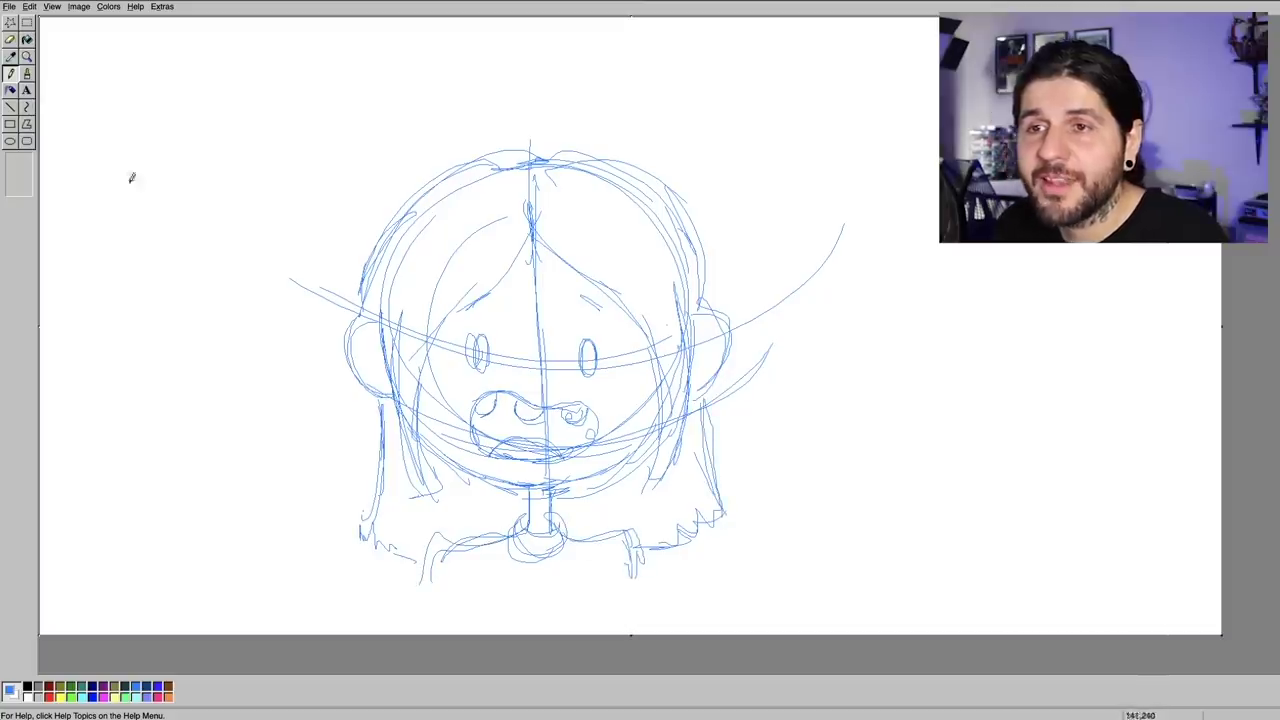
Outline the face along the hairline and jaw in light yellow with the large round brush.
{"action": "left_click", "coordinate": [27, 73]}
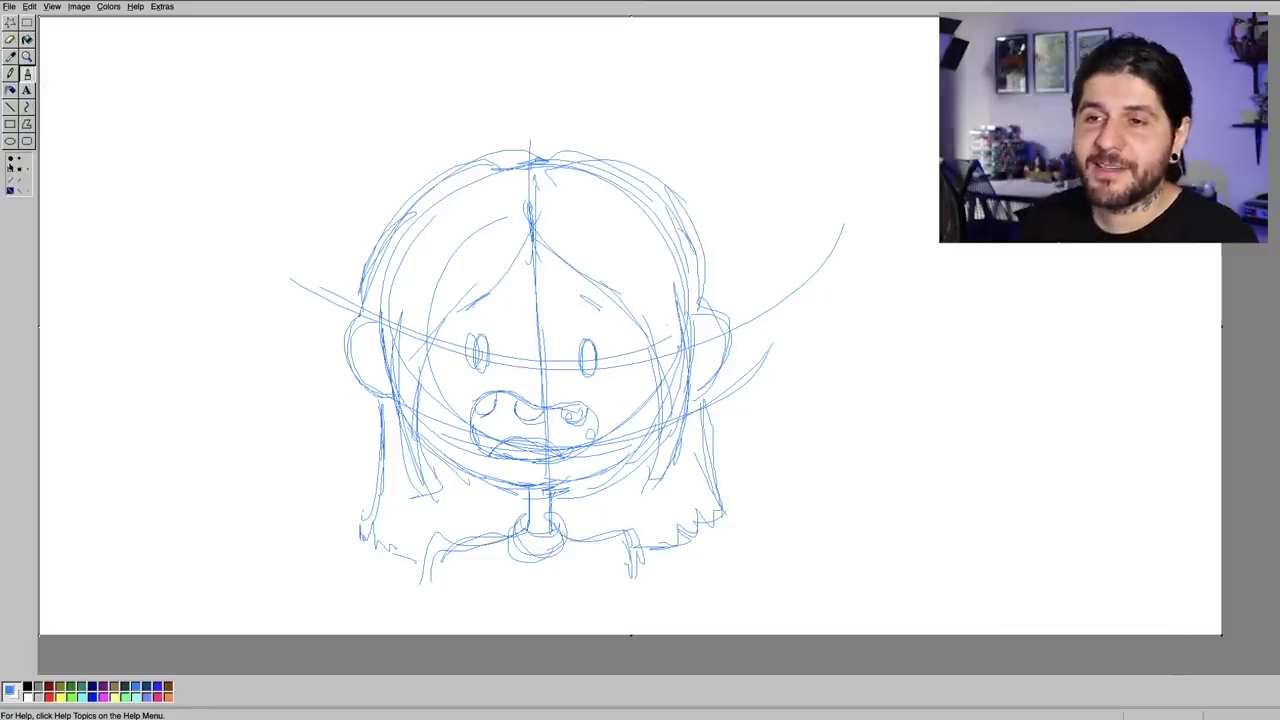
{"action": "left_click", "coordinate": [12, 160]}
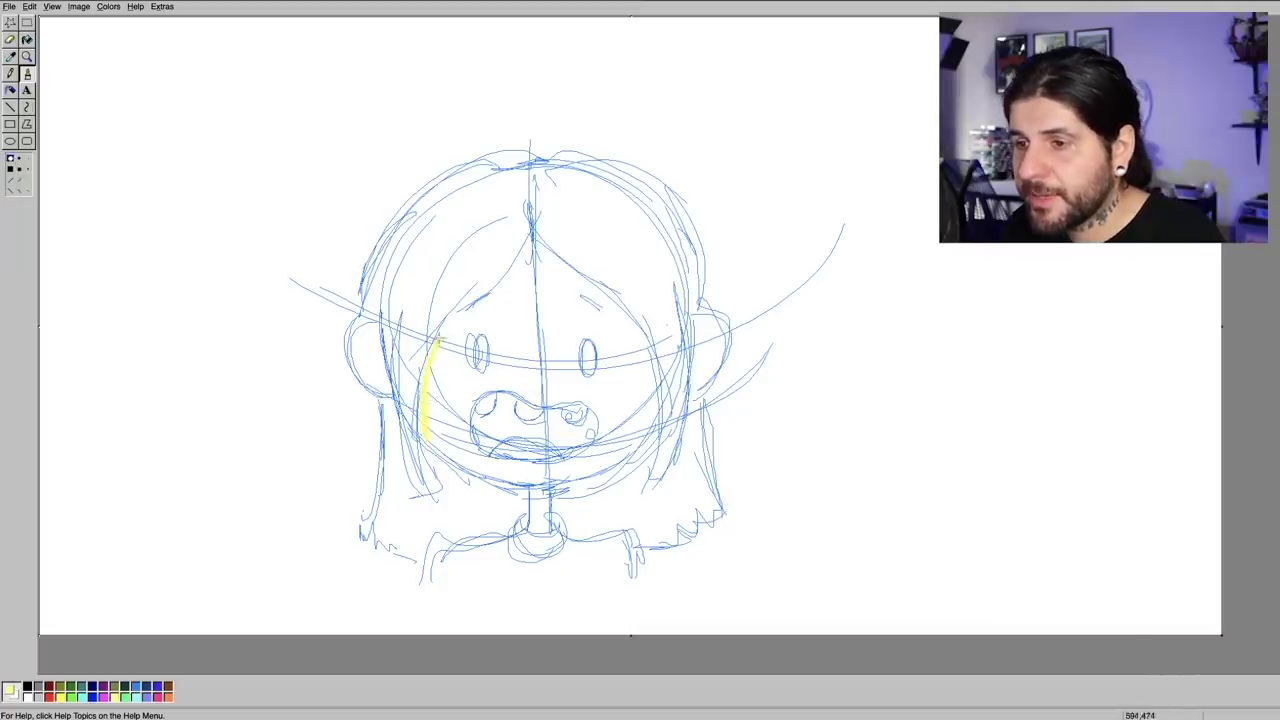
{"action": "left_click_drag", "start_coordinate": [441, 326], "coordinate": [578, 280]}
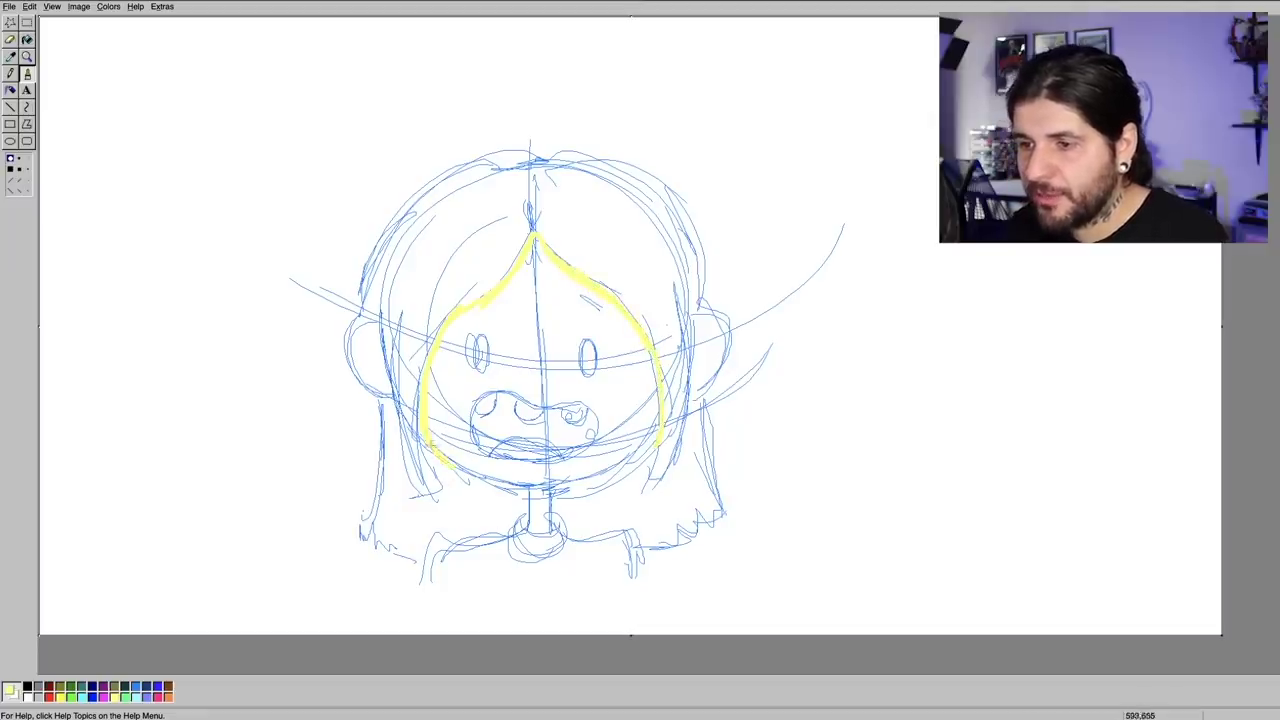
{"action": "left_click_drag", "start_coordinate": [436, 452], "coordinate": [658, 440]}
Try to flood-fill the sections of the face inside the outline with light yellow.
{"action": "left_click", "coordinate": [27, 39]}
{"action": "left_click", "coordinate": [528, 337]}
{"action": "left_click", "coordinate": [468, 362]}
{"action": "left_click", "coordinate": [553, 330]}
{"action": "left_click", "coordinate": [565, 377]}
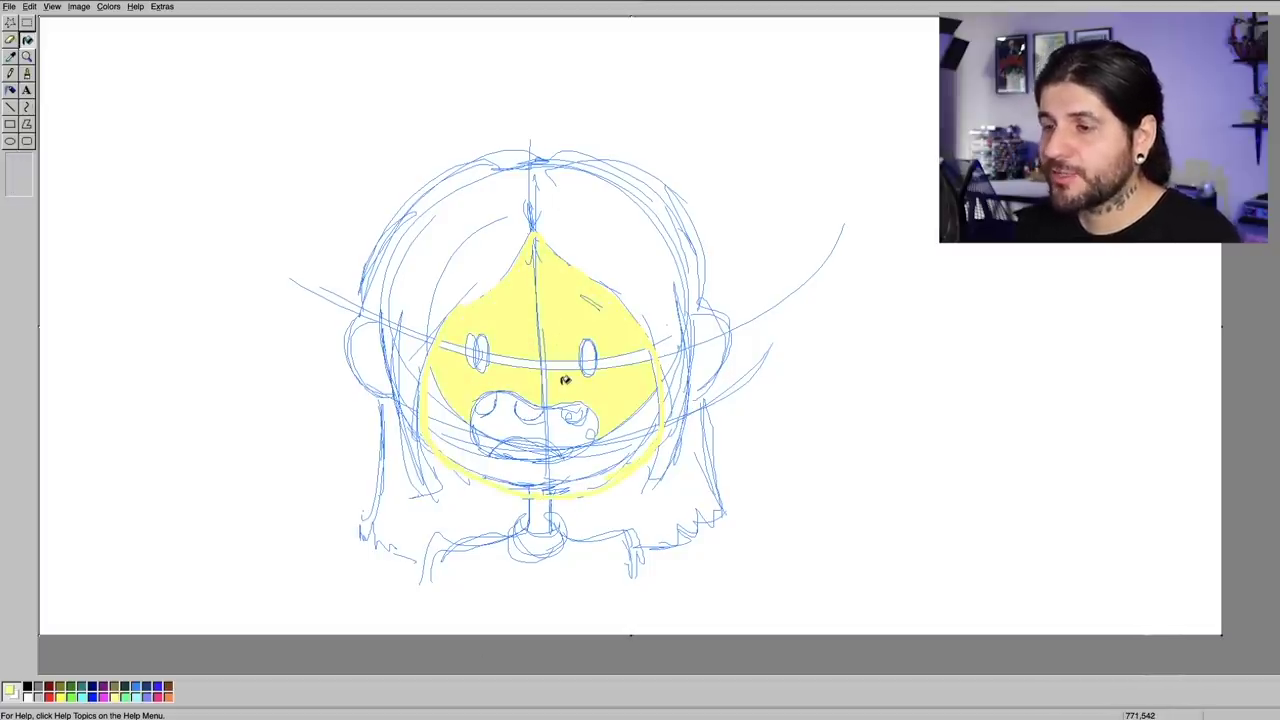
Undo the latest yellow fills inside the face.
{"action": "key", "text": "ctrl+z"}
{"action": "key", "text": "ctrl+z"}
{"action": "key", "text": "ctrl+z"}
{"action": "key", "text": "ctrl+z"}
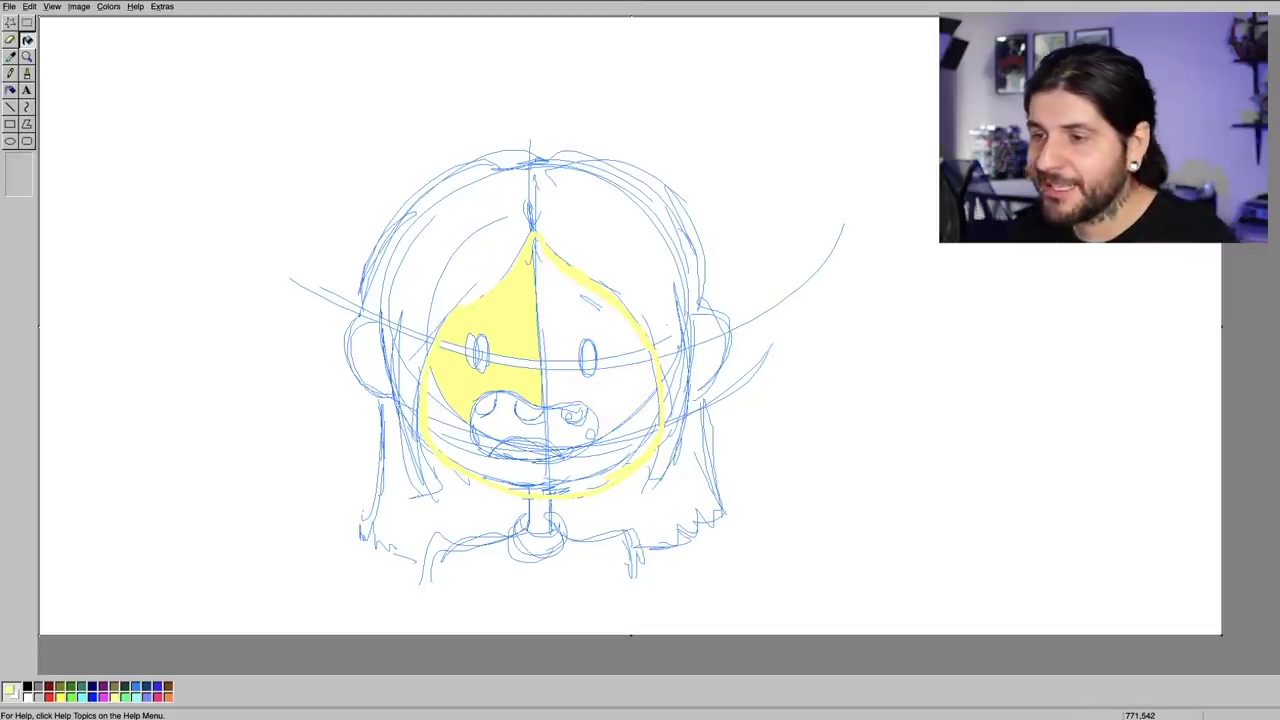
Brush the face, ears and neck solid light yellow, with black eyes, a black mouth with white teeth and a black high-necked top.
{"action": "left_click", "coordinate": [27, 73]}
{"action": "mouse_move", "coordinate": [440, 440]}
{"action": "left_mouse_down"}
{"action": "mouse_move", "coordinate": [465, 315]}
{"action": "mouse_move", "coordinate": [474, 335]}
{"action": "left_mouse_up"}
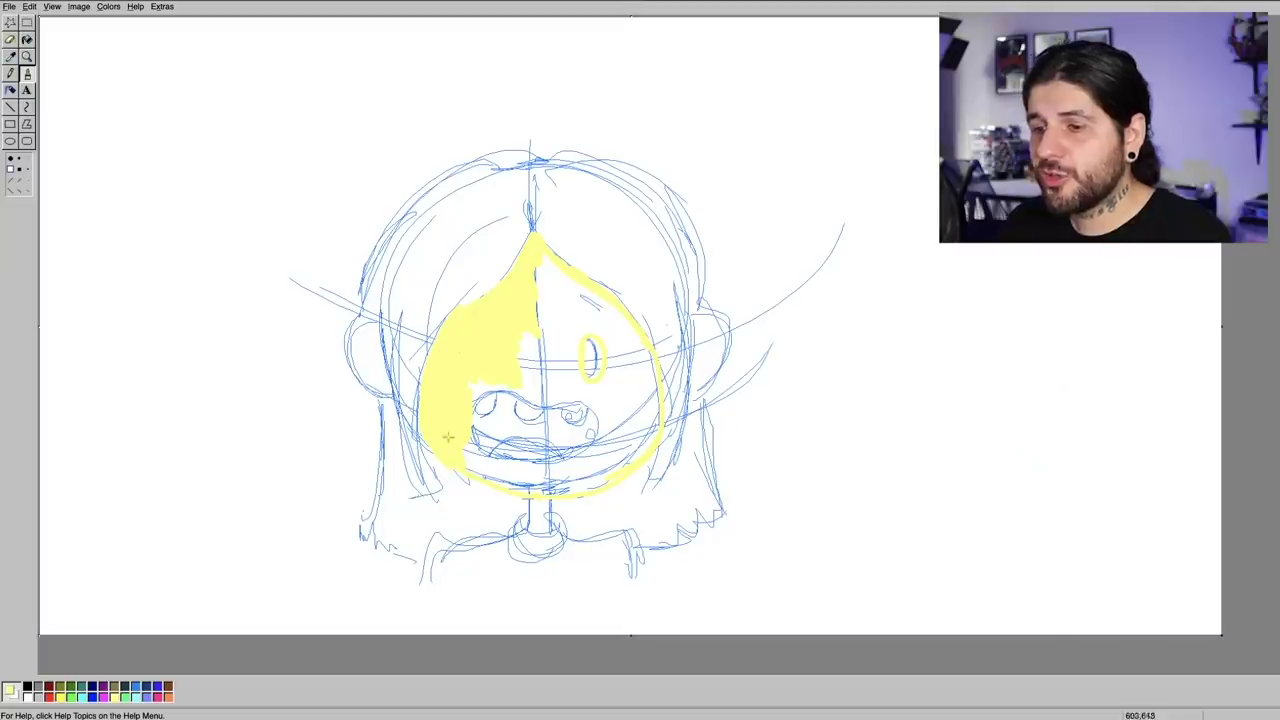
{"action": "mouse_move", "coordinate": [448, 437]}
{"action": "left_mouse_down"}
{"action": "mouse_move", "coordinate": [471, 469]}
{"action": "mouse_move", "coordinate": [483, 390]}
{"action": "mouse_move", "coordinate": [505, 421]}
{"action": "mouse_move", "coordinate": [501, 388]}
{"action": "mouse_move", "coordinate": [524, 412]}
{"action": "mouse_move", "coordinate": [514, 374]}
{"action": "mouse_move", "coordinate": [532, 387]}
{"action": "mouse_move", "coordinate": [538, 342]}
{"action": "left_mouse_up"}
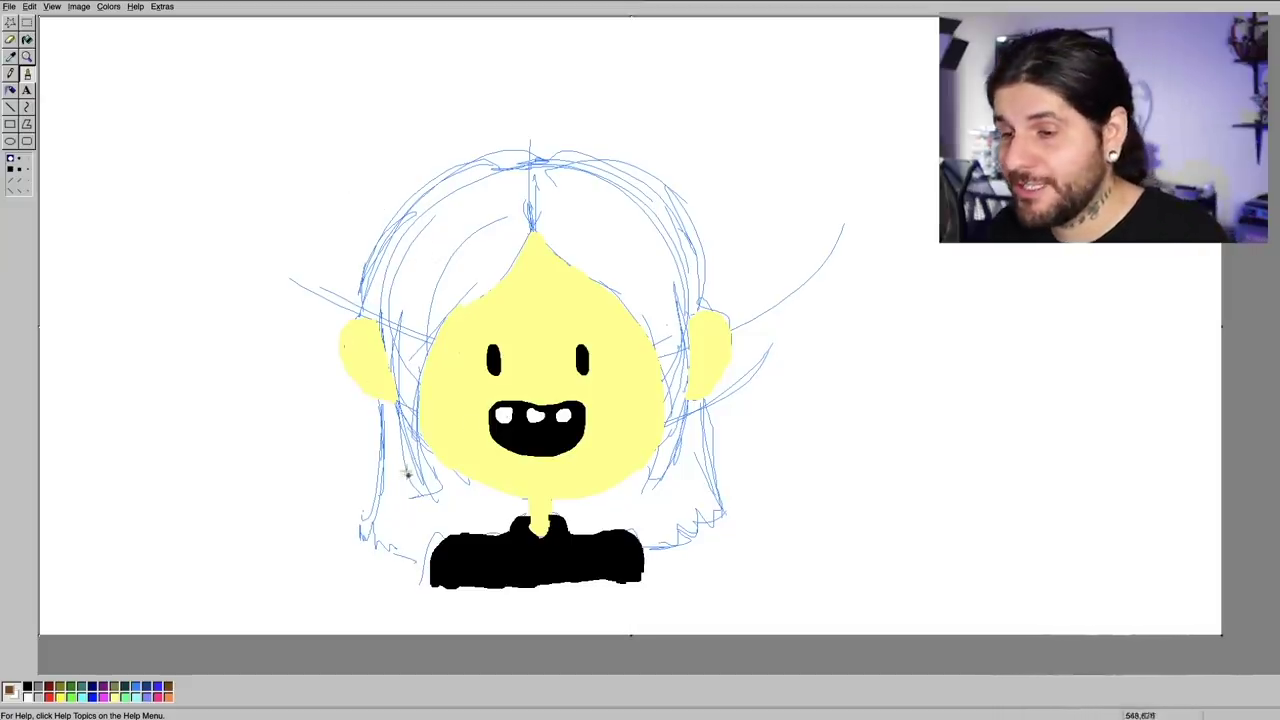
Outline the hair, its front strands, the jaw, the neck and the upper edge of the black top in brown with the large round brush.
{"action": "left_click_drag", "start_coordinate": [418, 425], "coordinate": [432, 490]}
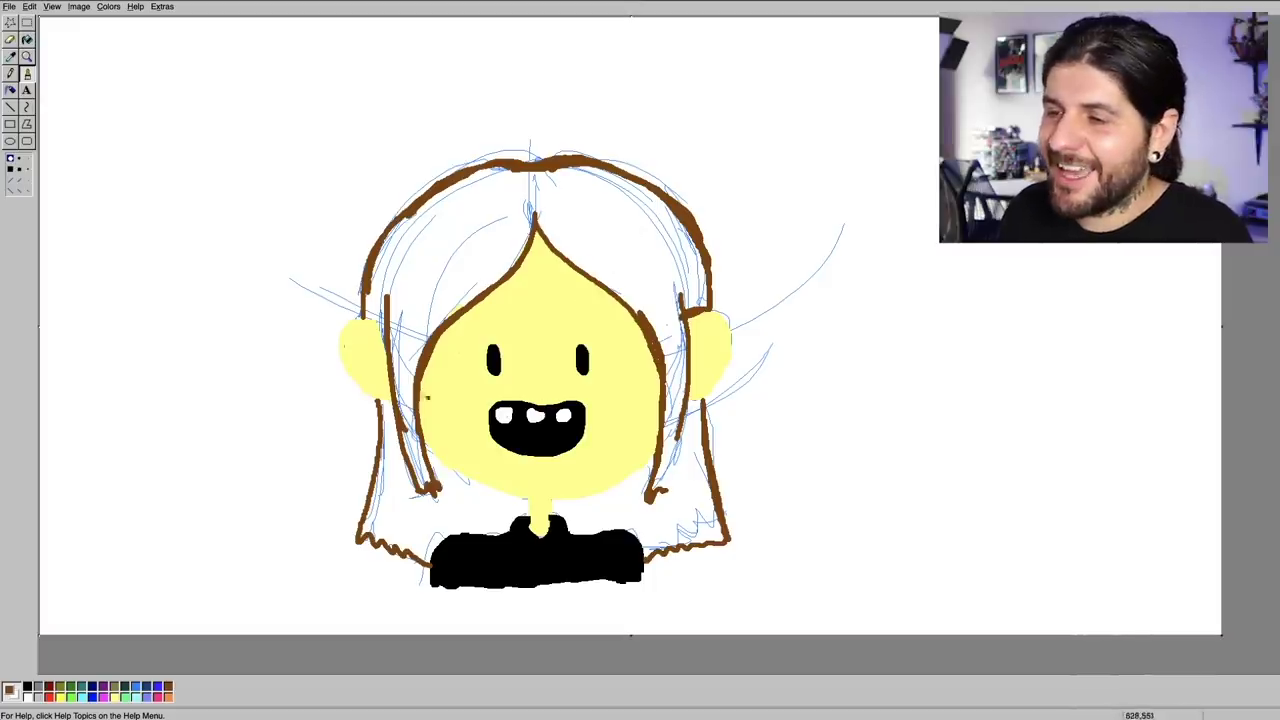
{"action": "left_click_drag", "start_coordinate": [382, 405], "coordinate": [384, 410]}
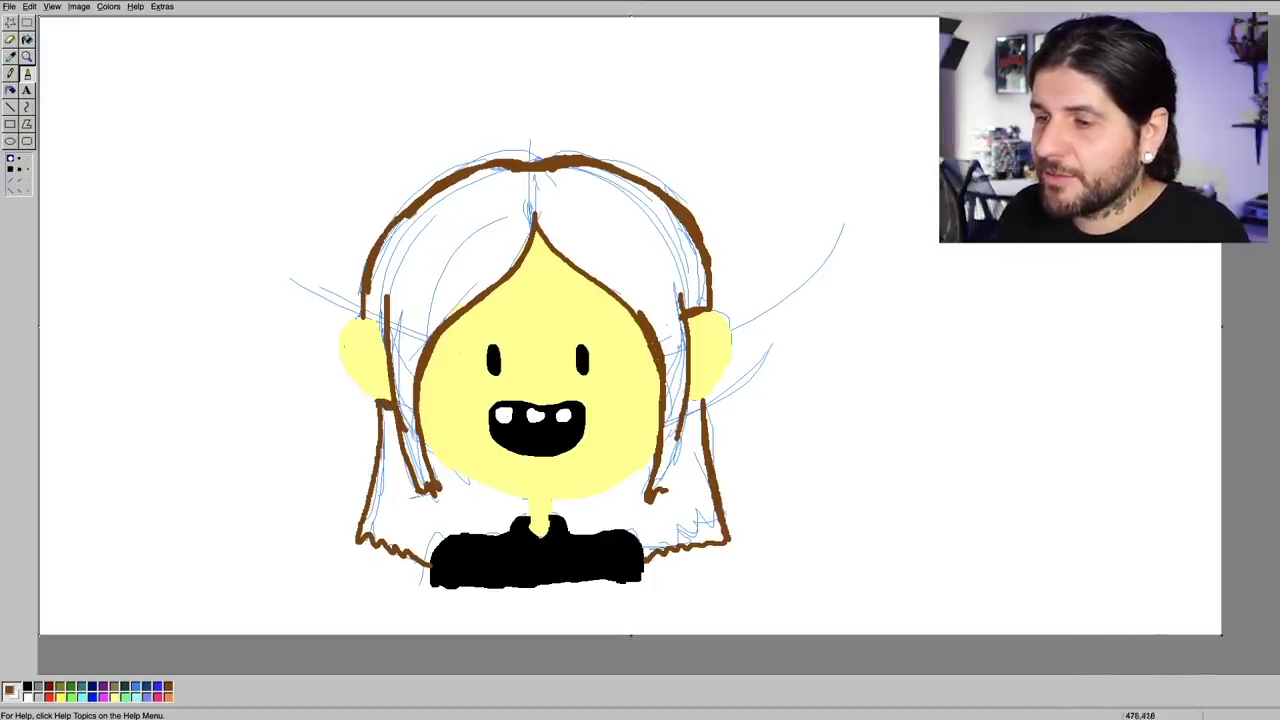
{"action": "left_click_drag", "start_coordinate": [553, 516], "coordinate": [554, 495]}
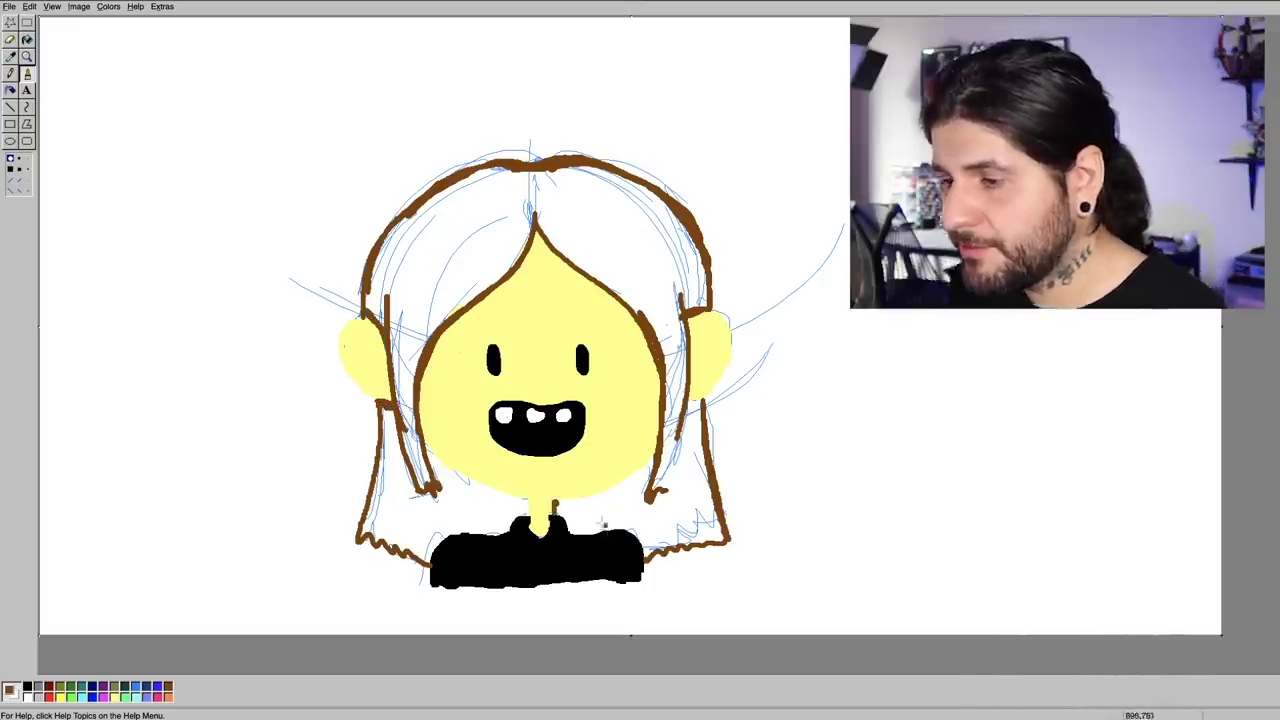
{"action": "left_click_drag", "start_coordinate": [511, 536], "coordinate": [497, 525]}
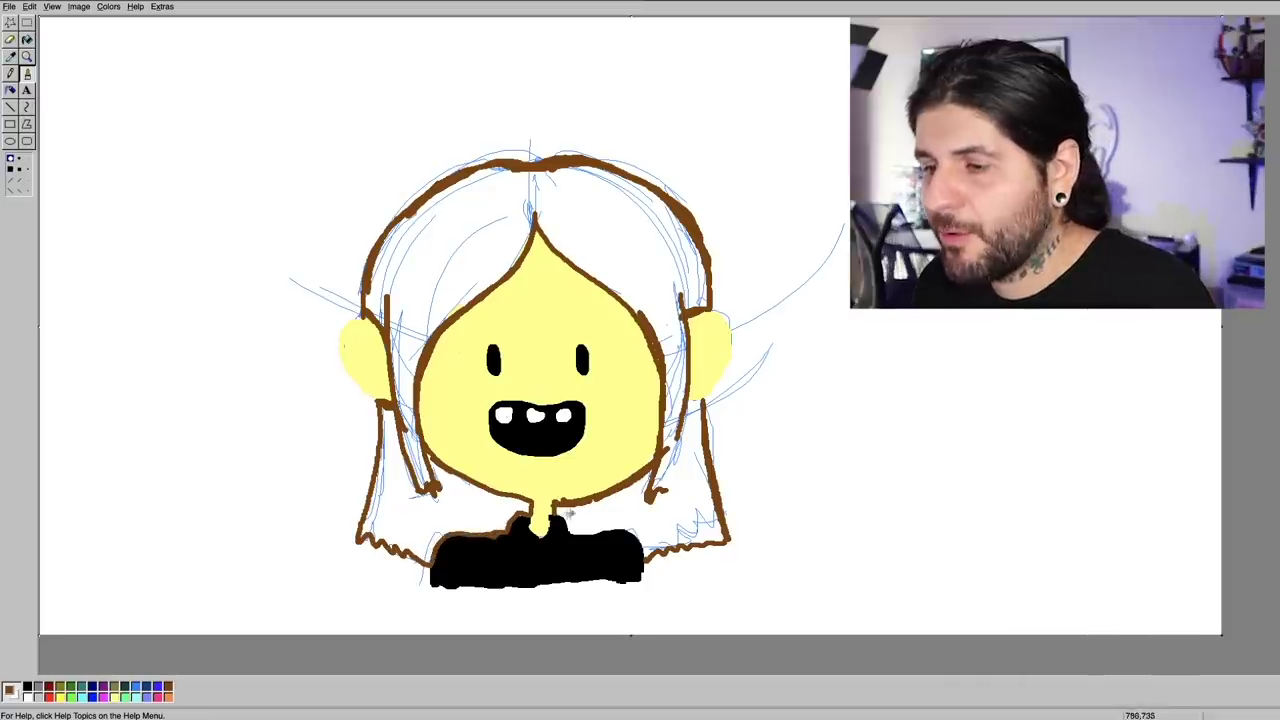
{"action": "left_click_drag", "start_coordinate": [558, 512], "coordinate": [646, 552]}
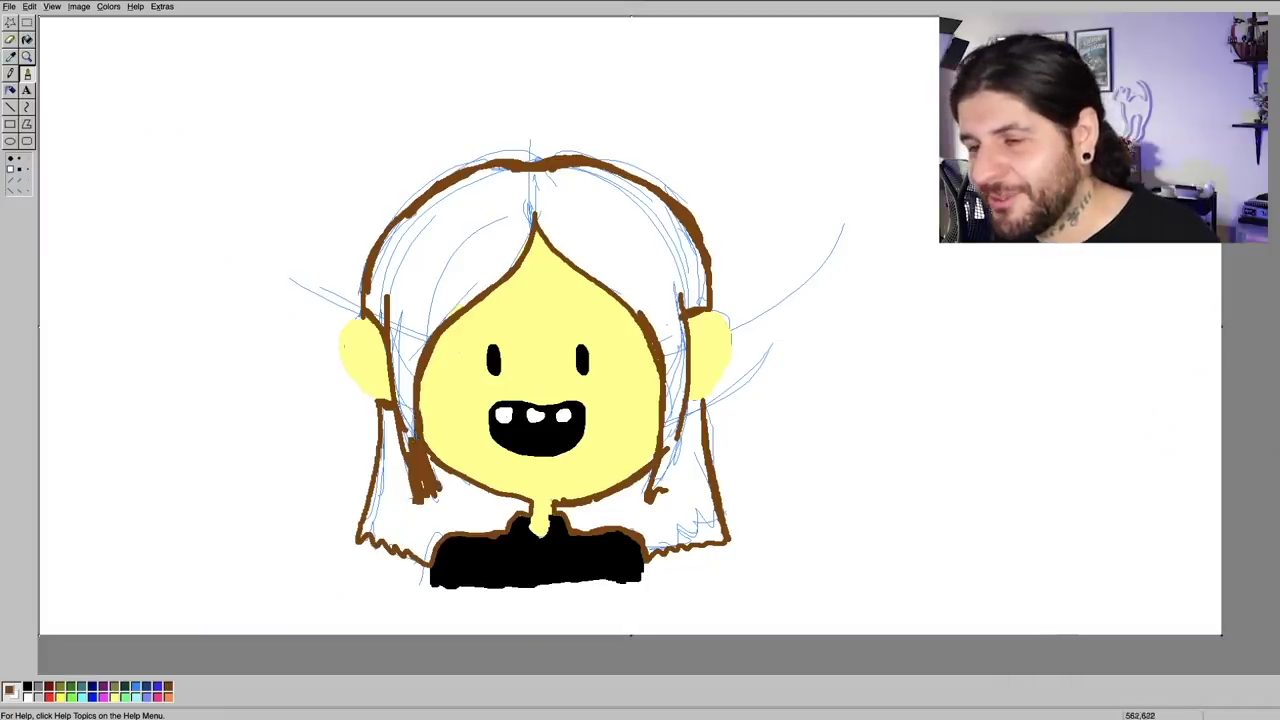
Brush the left front strand solid brown and flood-fill the remaining sections of hair inside the outline with brown.
{"action": "left_click_drag", "start_coordinate": [402, 408], "coordinate": [414, 452]}
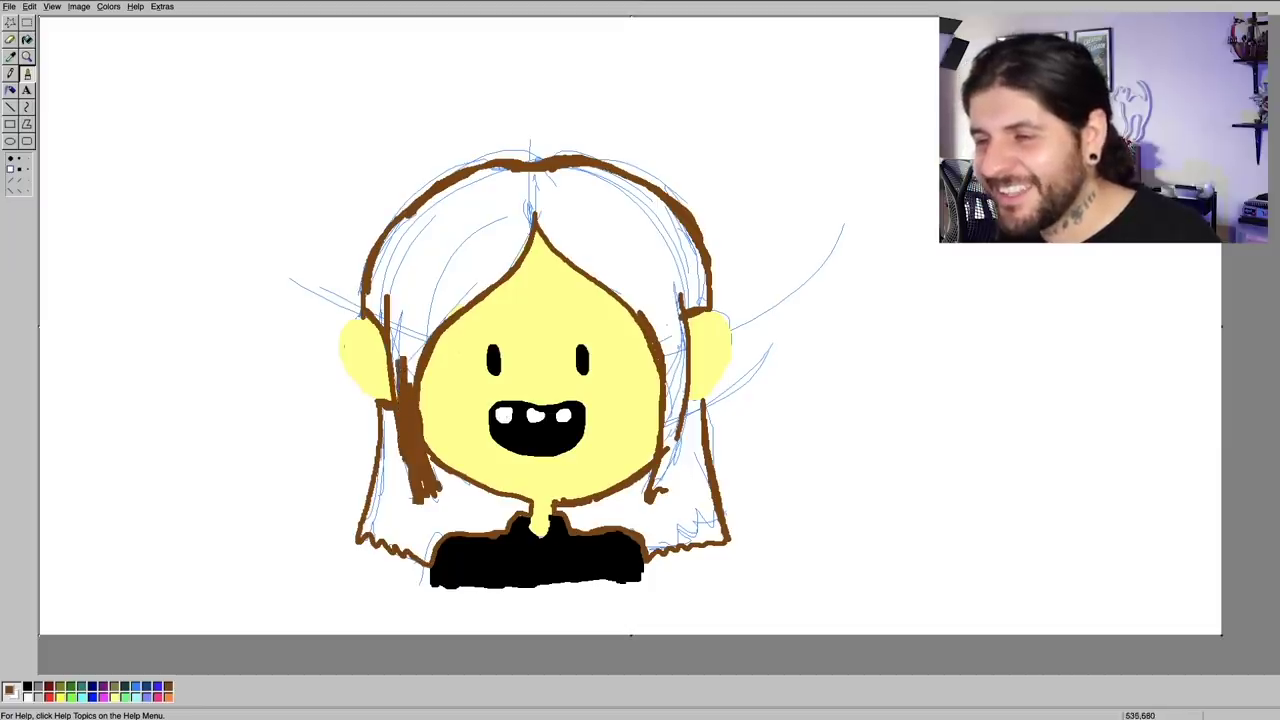
{"action": "left_click", "coordinate": [27, 39]}
{"action": "left_click", "coordinate": [385, 310]}
{"action": "left_click", "coordinate": [451, 234]}
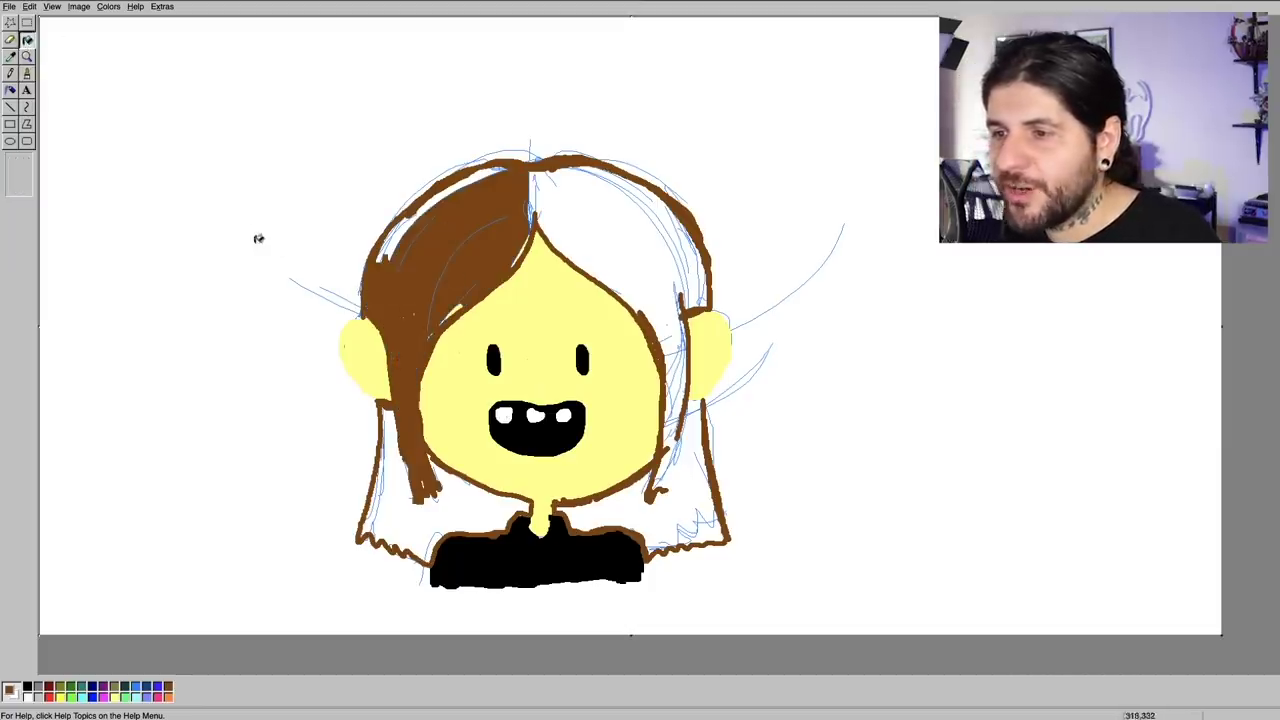
{"action": "left_click", "coordinate": [594, 224]}
{"action": "left_click", "coordinate": [678, 236]}
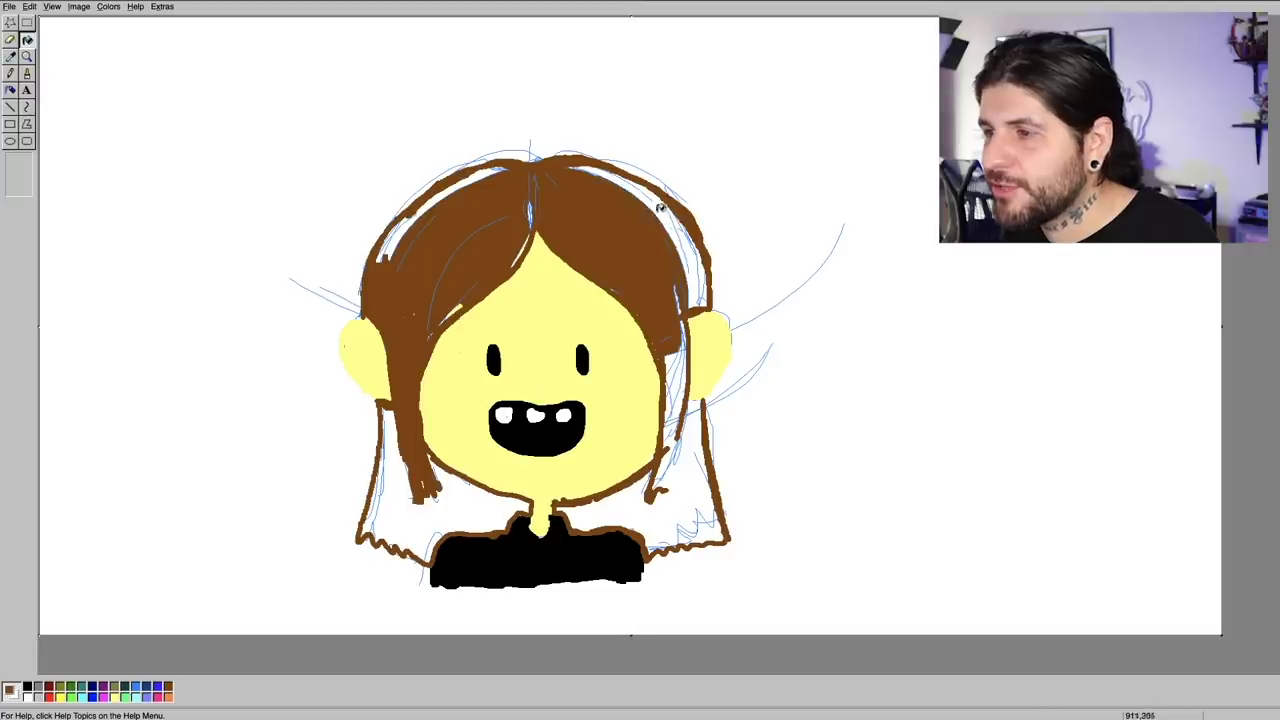
{"action": "left_click", "coordinate": [705, 268]}
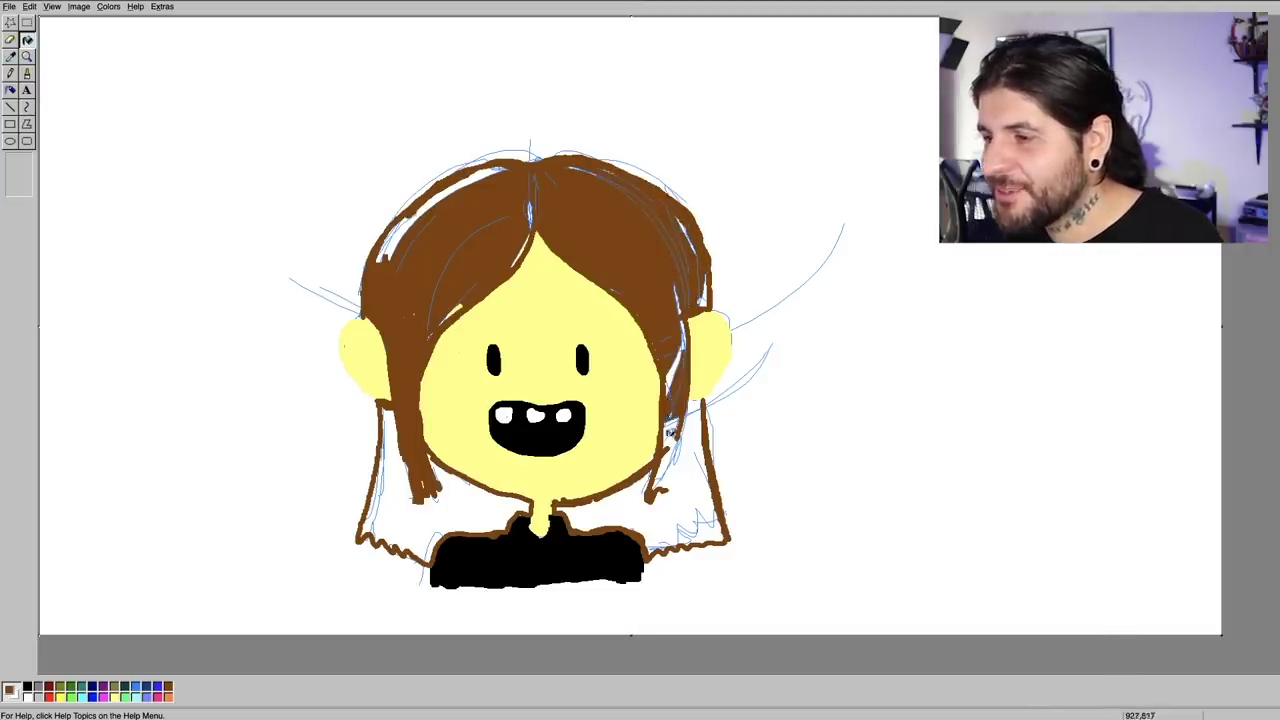
{"action": "left_click", "coordinate": [633, 507]}
{"action": "left_click", "coordinate": [712, 532]}
{"action": "left_click", "coordinate": [430, 538]}
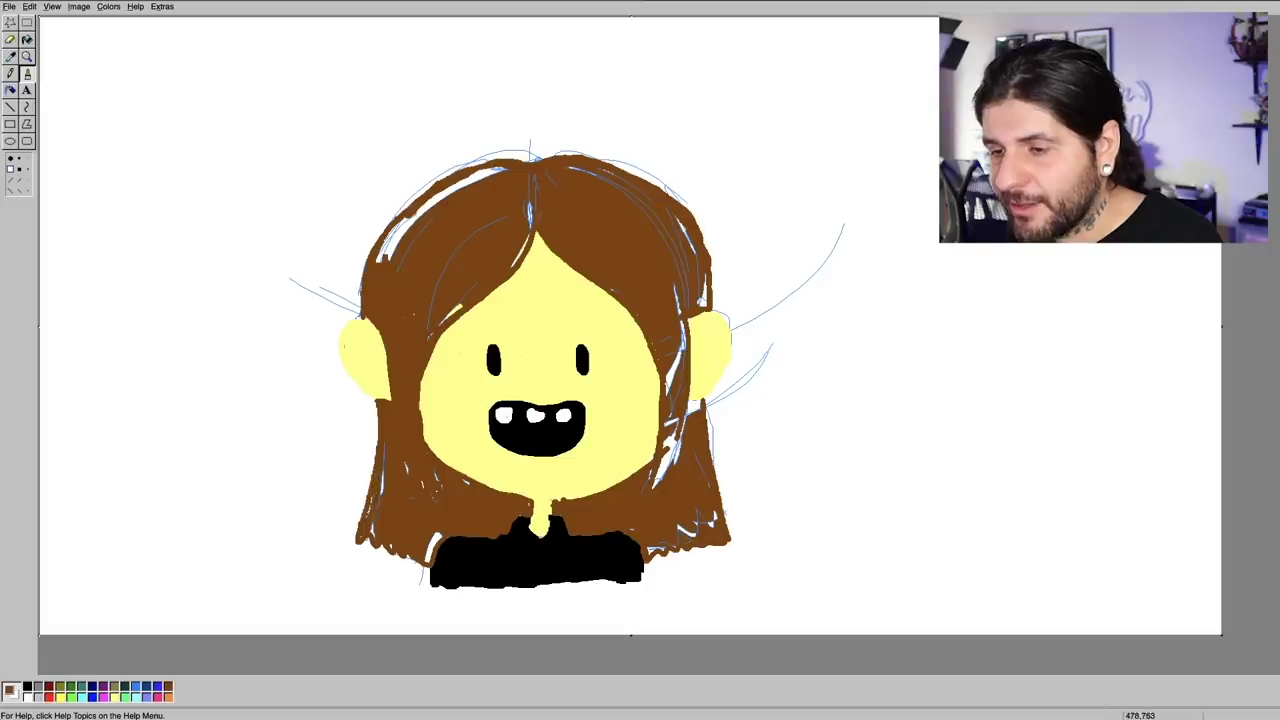
Brush brown over the white gaps and blue sketch lines left inside the hair.
{"action": "left_click", "coordinate": [434, 548]}
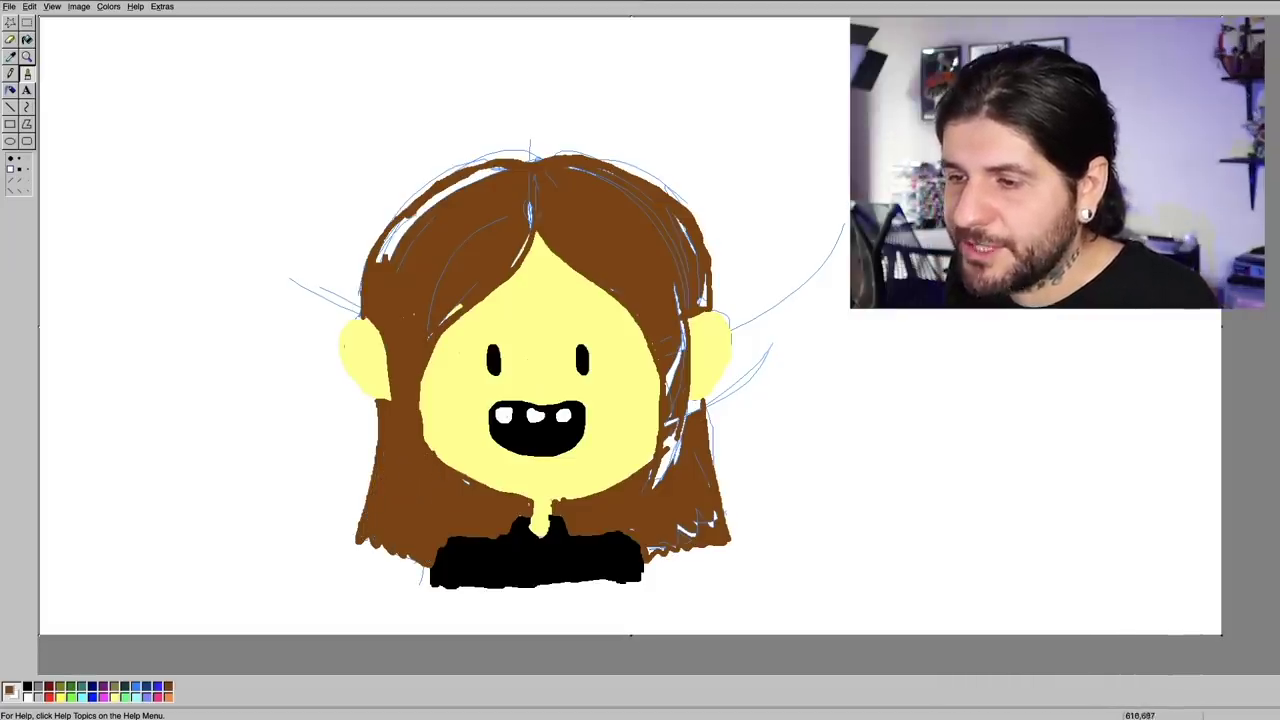
{"action": "left_click", "coordinate": [396, 238]}
{"action": "left_click", "coordinate": [384, 246]}
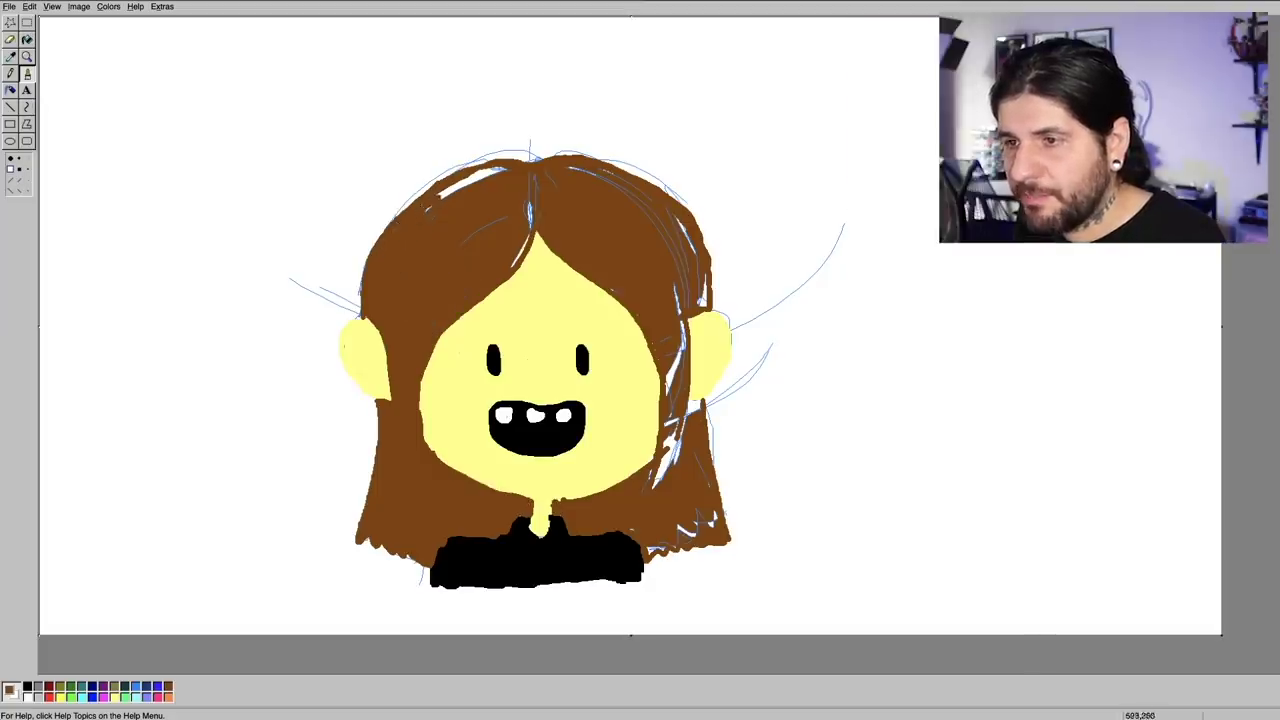
{"action": "left_click", "coordinate": [462, 184]}
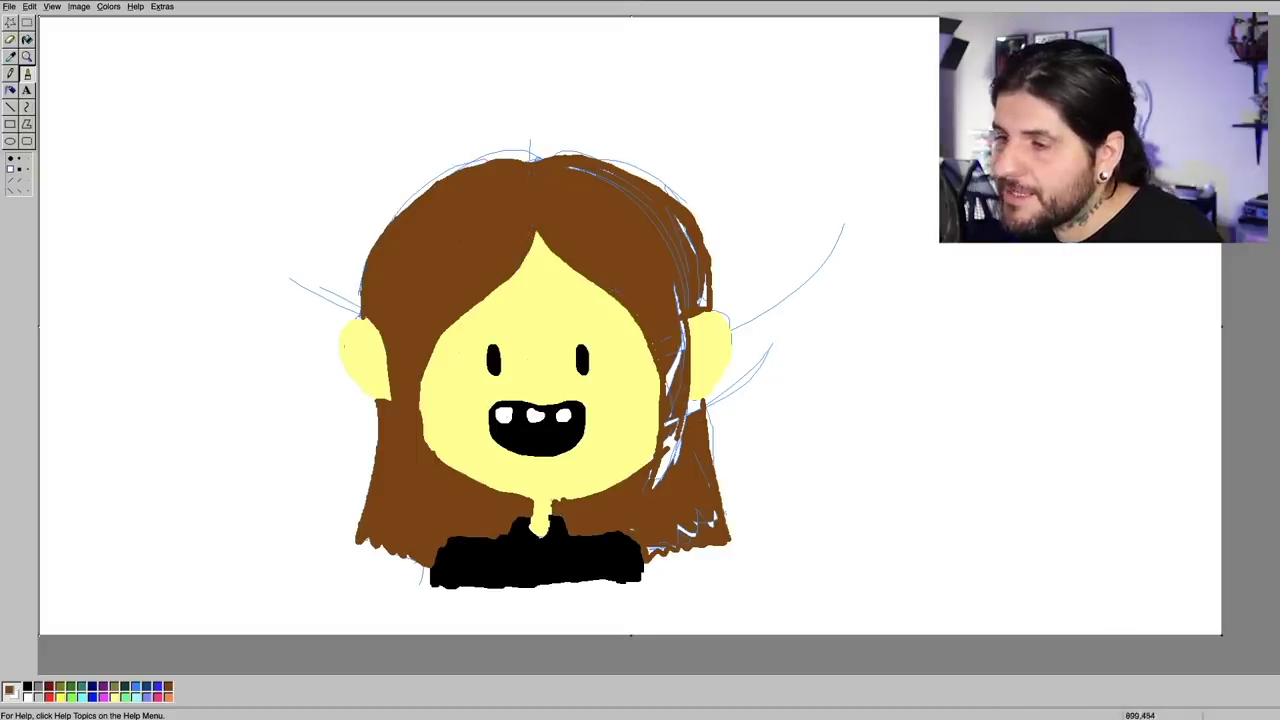
{"action": "key", "text": "ctrl+z"}
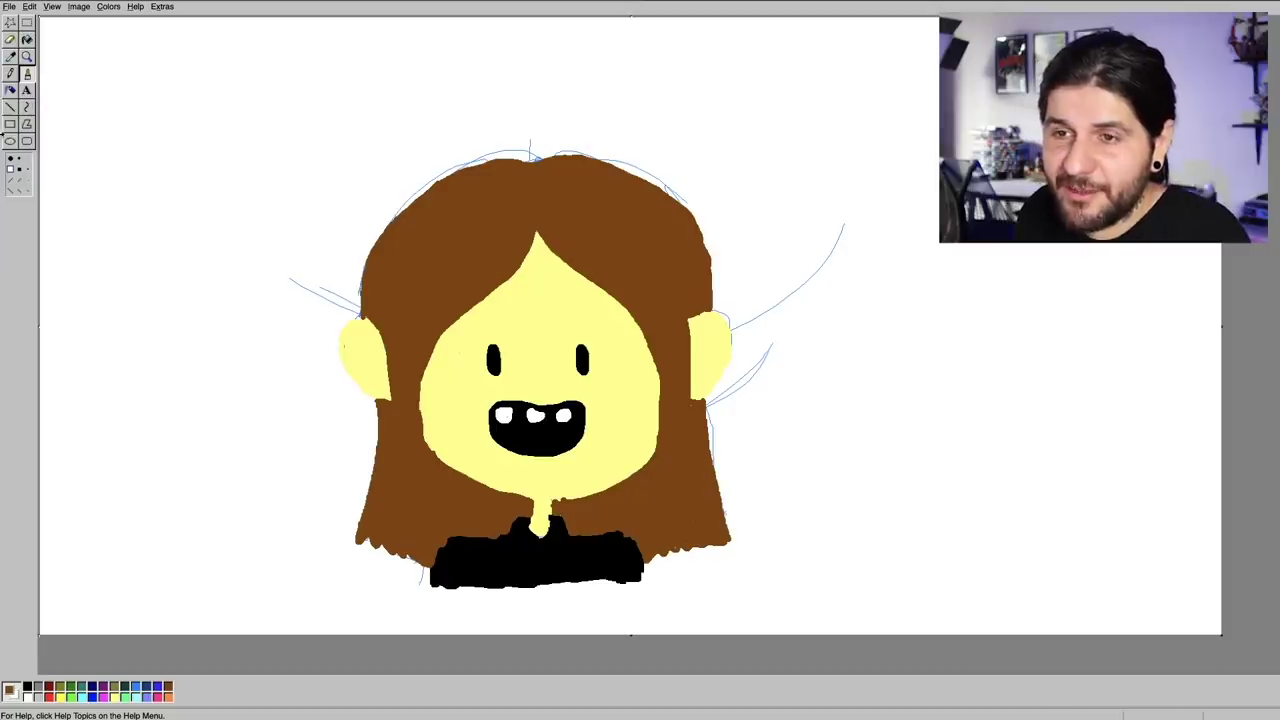
Airbrush olive-grey shading with the smallest spray along the hairline, neck, mouth and ears, and add a magenta tongue.
{"action": "left_click", "coordinate": [10, 89]}
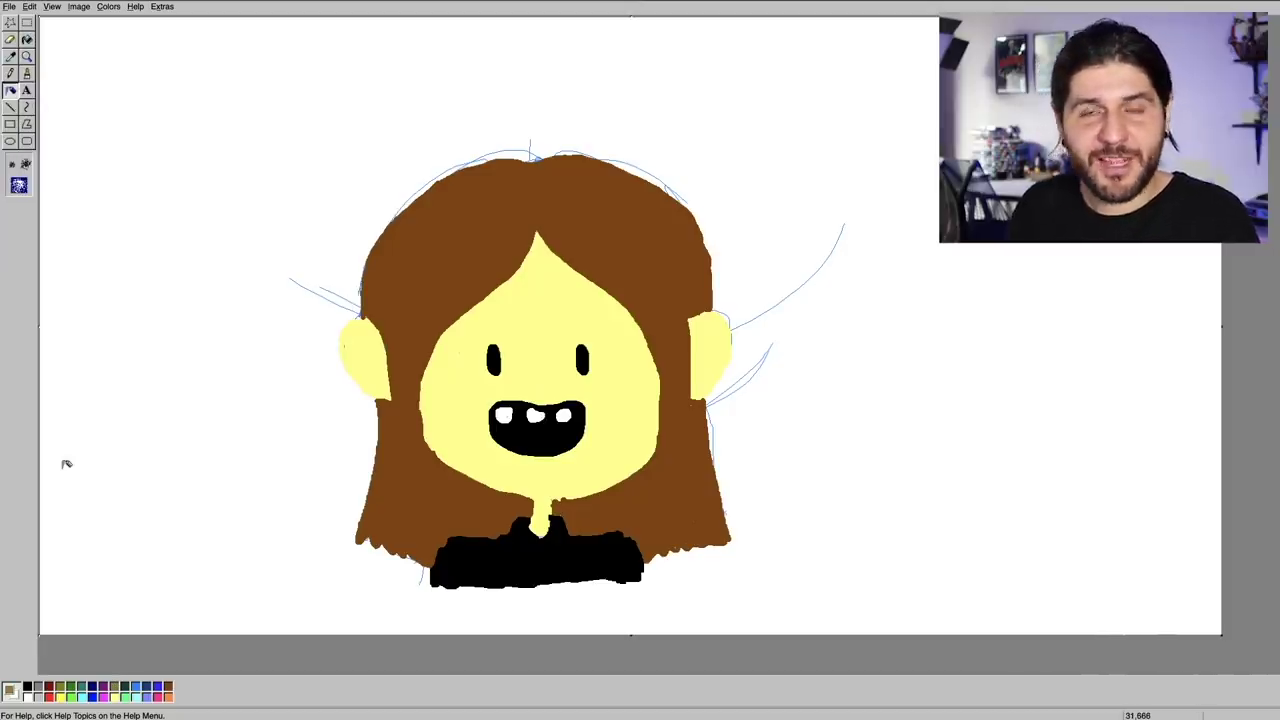
{"action": "left_click", "coordinate": [12, 163]}
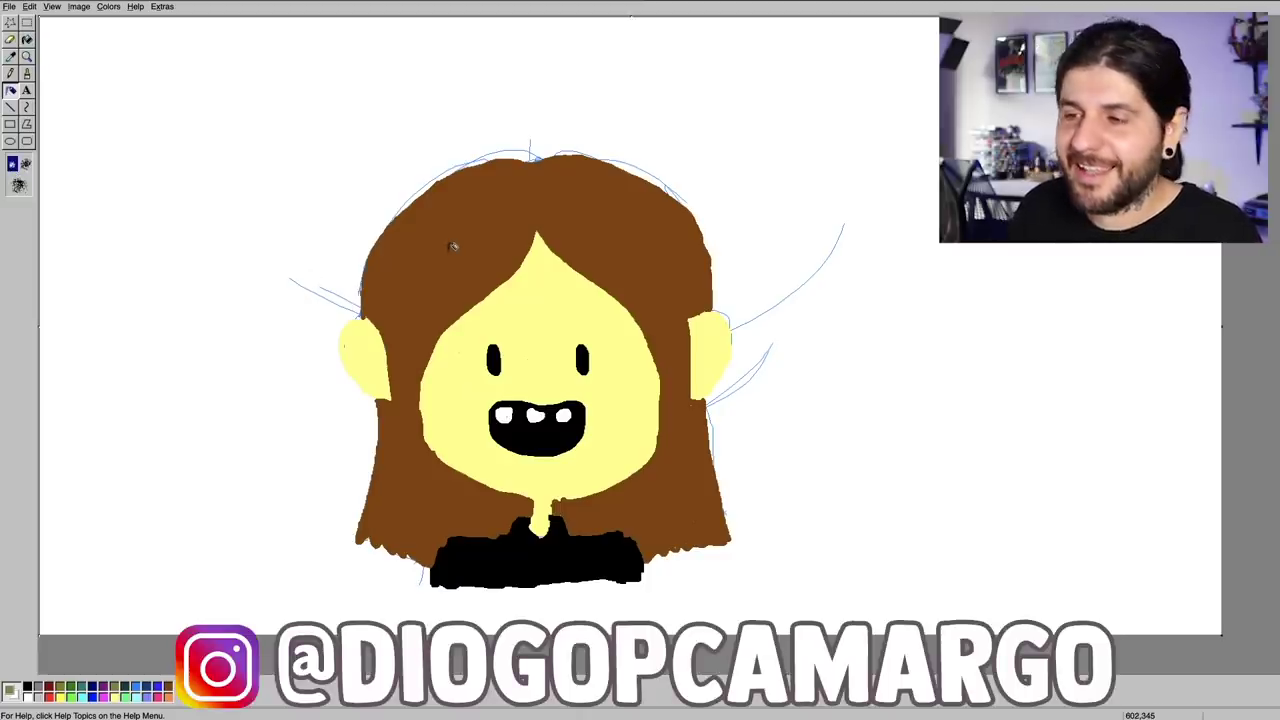
{"action": "left_click_drag", "start_coordinate": [536, 501], "coordinate": [554, 507]}
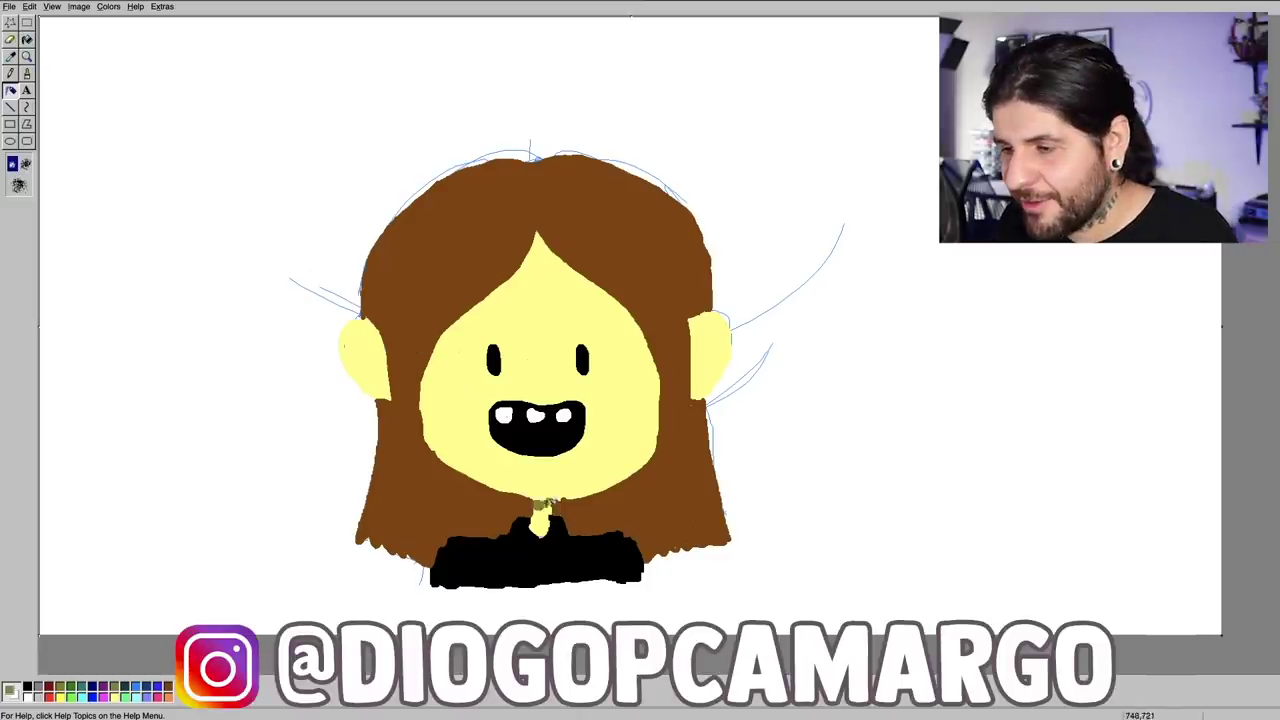
{"action": "left_click_drag", "start_coordinate": [433, 448], "coordinate": [524, 266]}
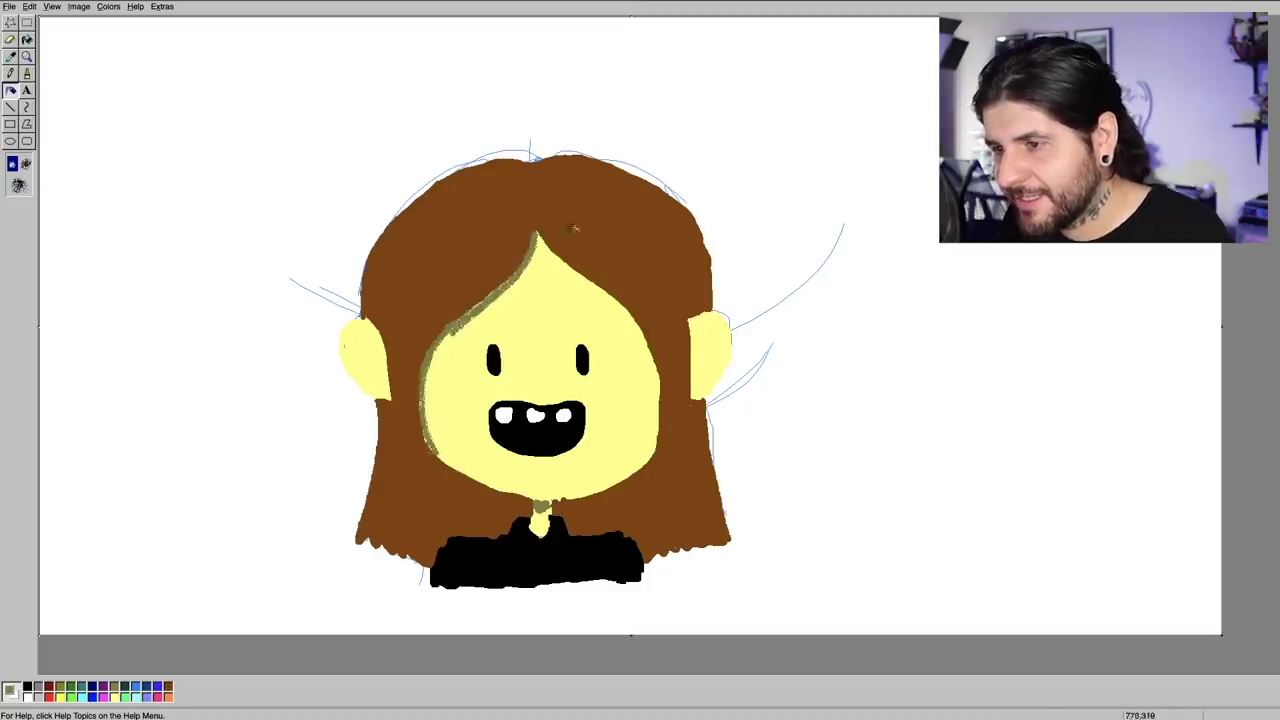
{"action": "left_click_drag", "start_coordinate": [538, 240], "coordinate": [618, 302]}
{"action": "left_click_drag", "start_coordinate": [496, 402], "coordinate": [492, 436]}
{"action": "left_click_drag", "start_coordinate": [370, 367], "coordinate": [364, 340]}
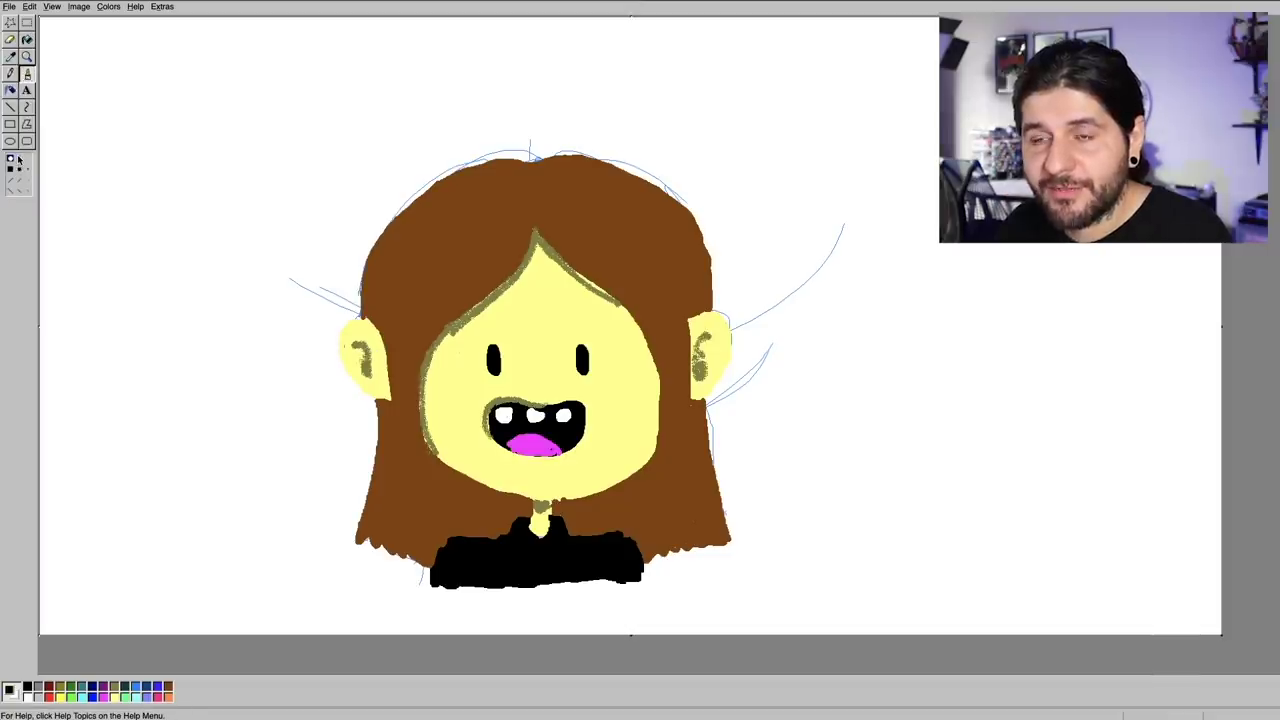
Outline the face, neck, ears, hair and front strands in black with the medium round brush.
{"action": "left_click", "coordinate": [18, 158]}
{"action": "left_click_drag", "start_coordinate": [534, 498], "coordinate": [530, 532]}
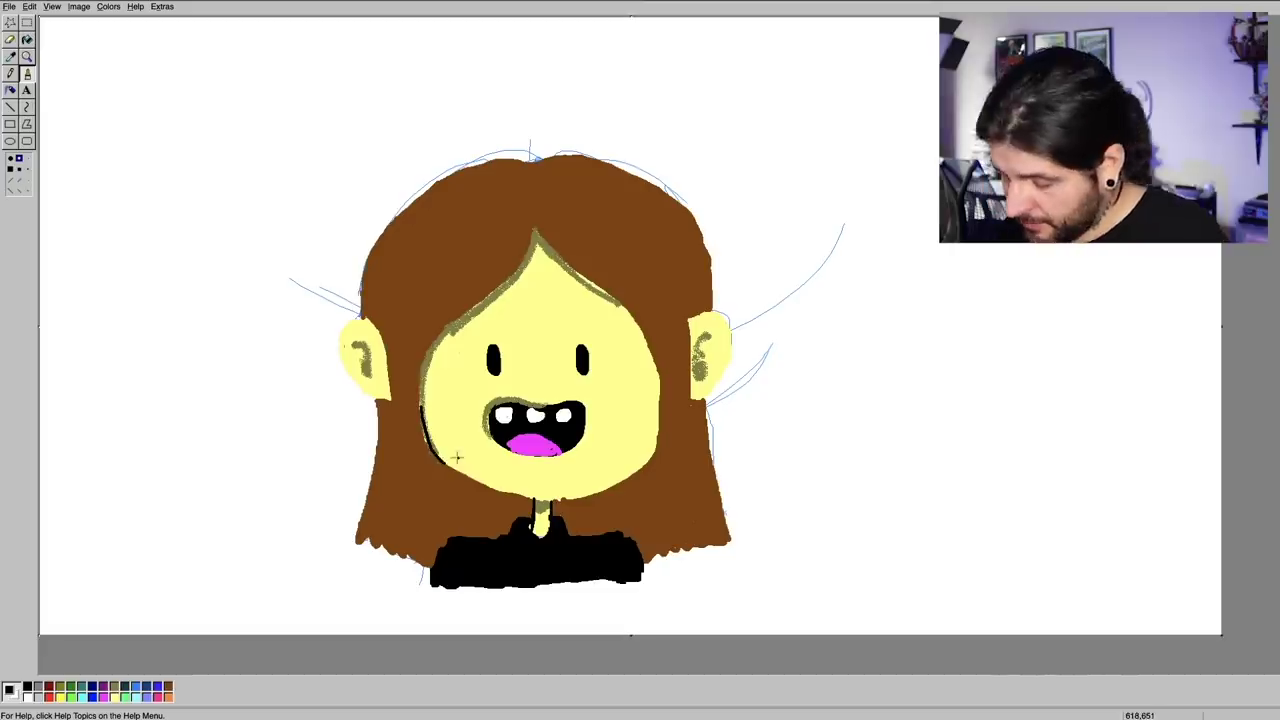
{"action": "key", "text": "ctrl+z"}
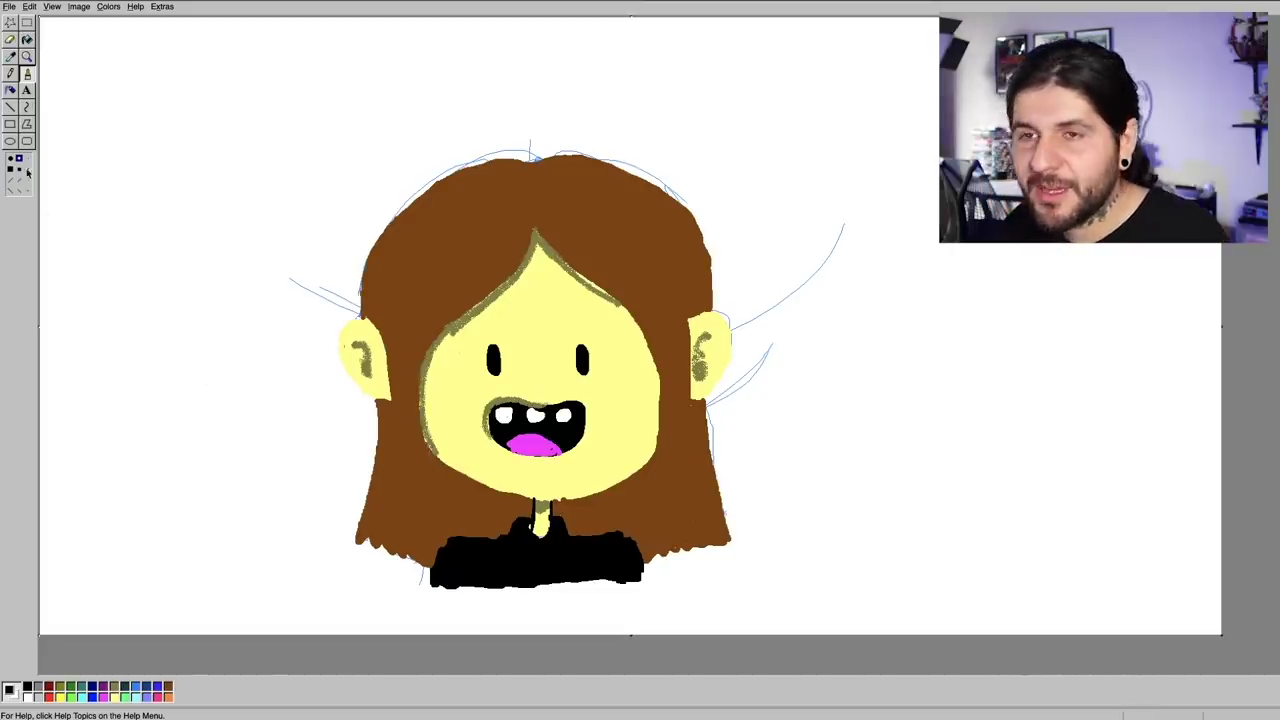
{"action": "left_click", "coordinate": [10, 90]}
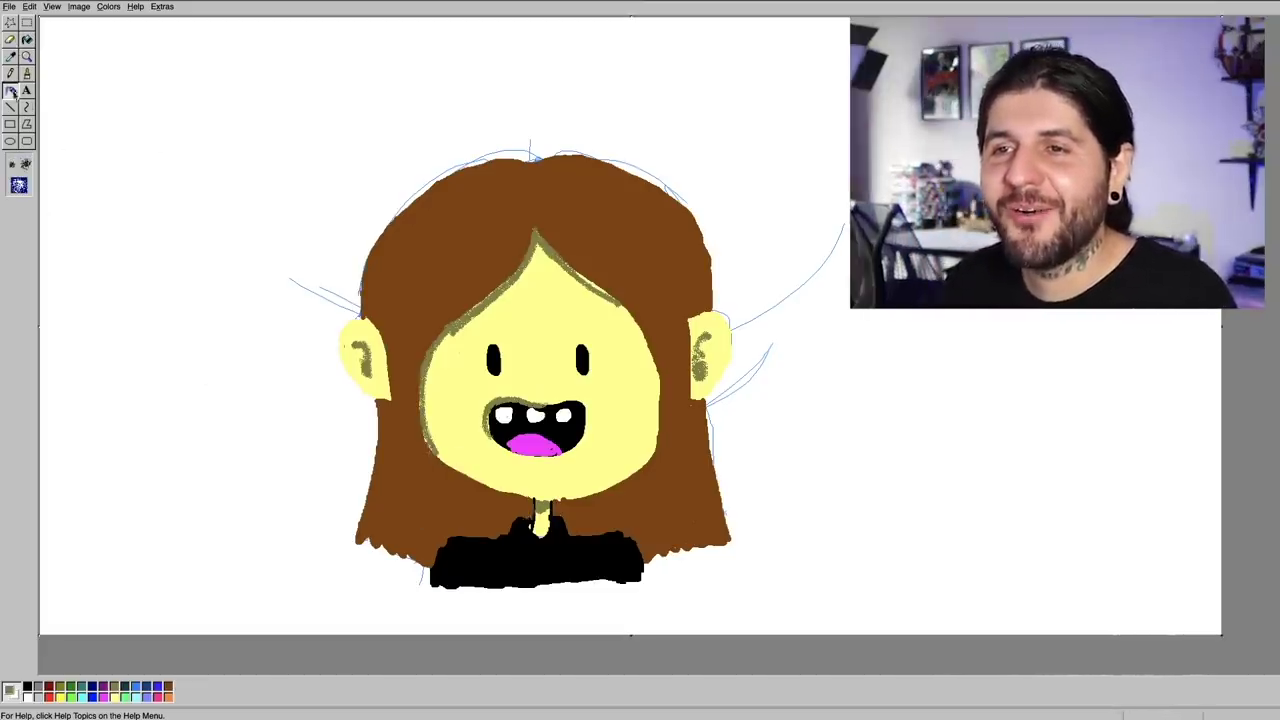
{"action": "left_click", "coordinate": [27, 73]}
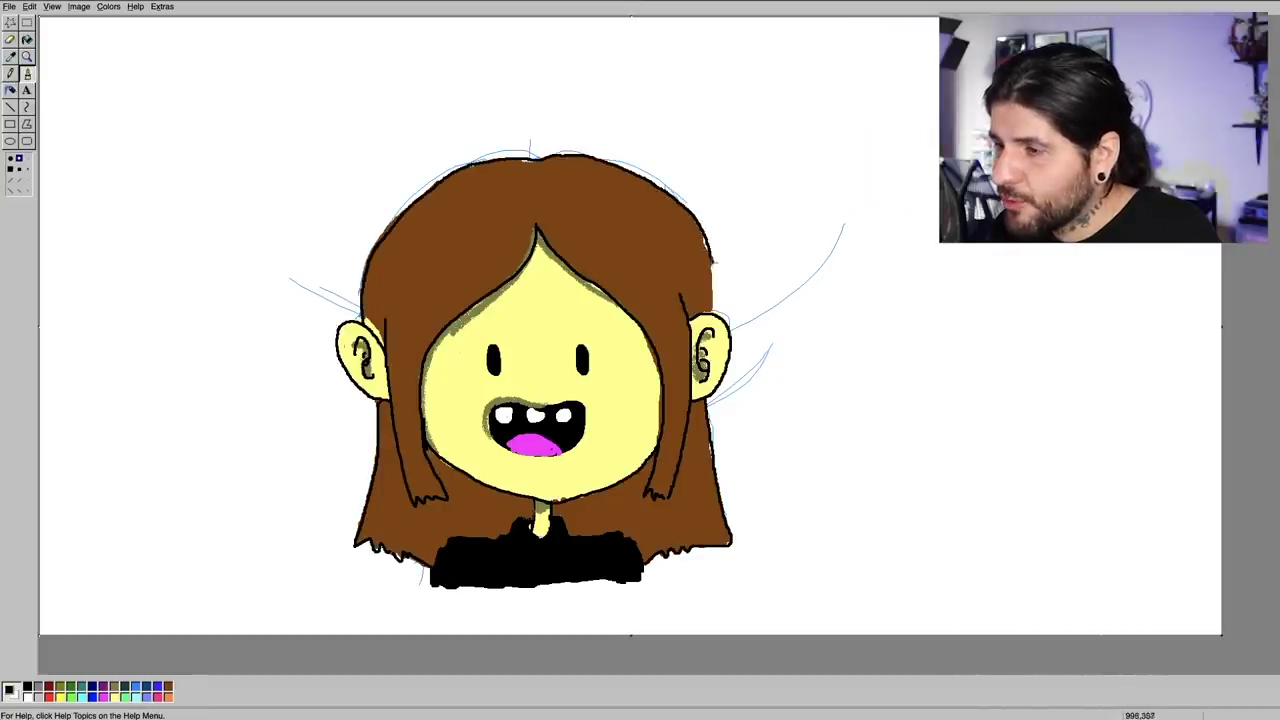
{"action": "left_click_drag", "start_coordinate": [716, 318], "coordinate": [714, 296]}
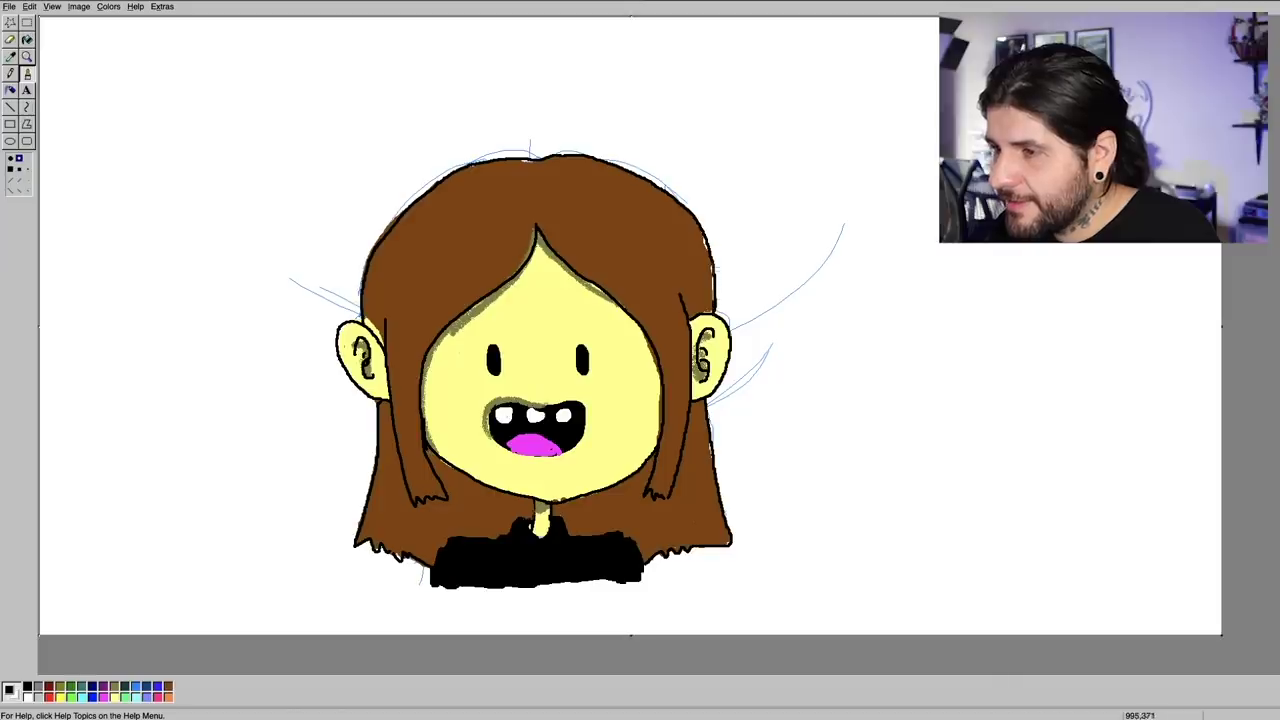
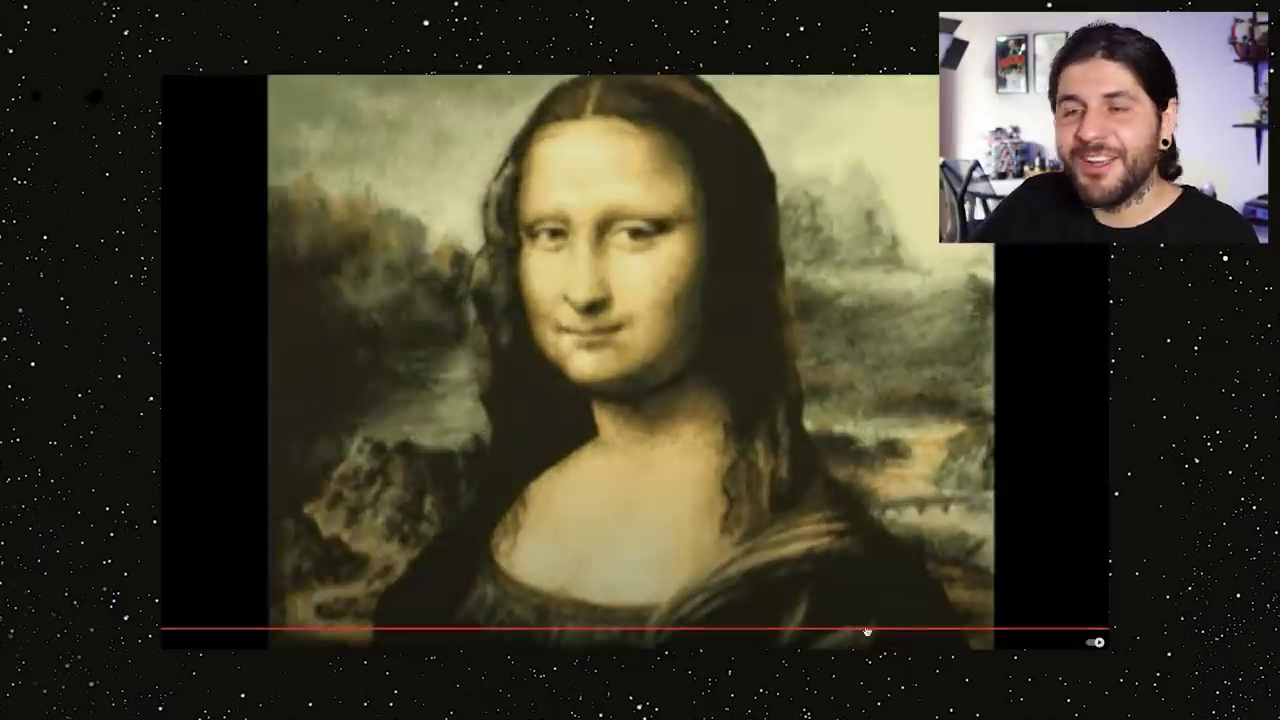
{"action": "left_click", "coordinate": [631, 583]}
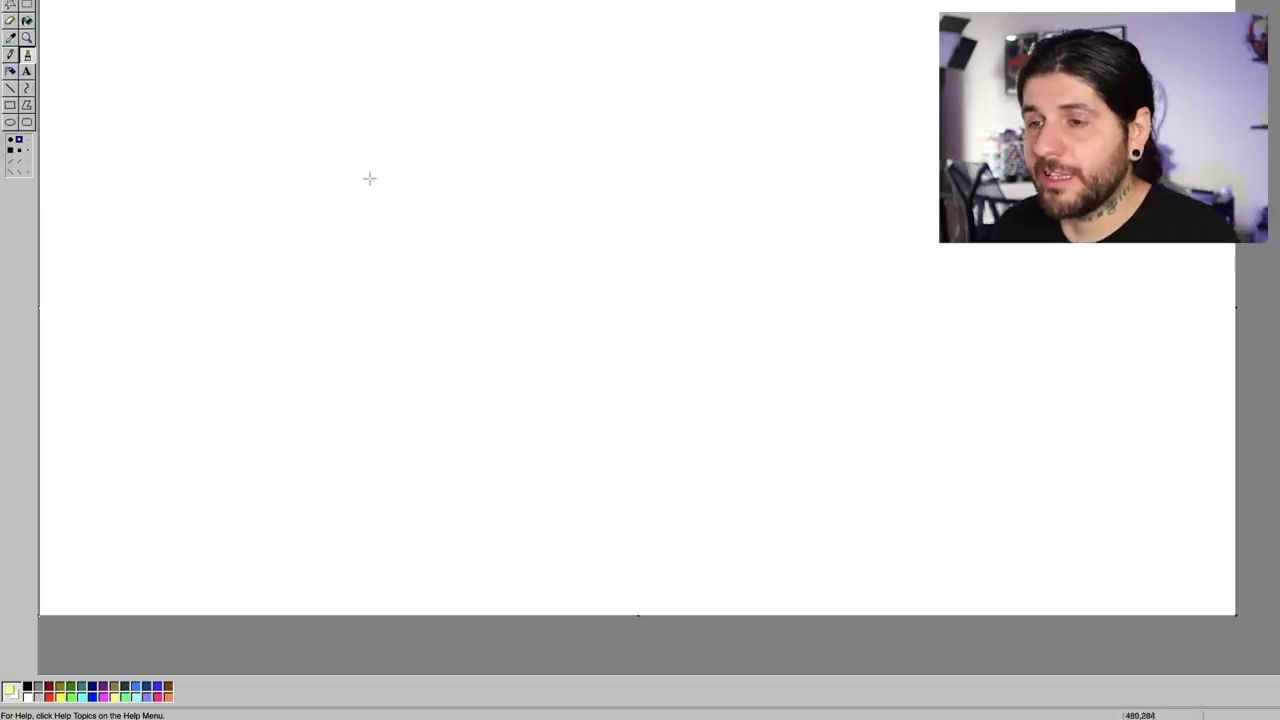
Outline a large round head in light yellow on the blank canvas with the medium round brush.
{"action": "left_click_drag", "start_coordinate": [349, 190], "coordinate": [327, 281]}
{"action": "left_click_drag", "start_coordinate": [353, 365], "coordinate": [398, 416]}
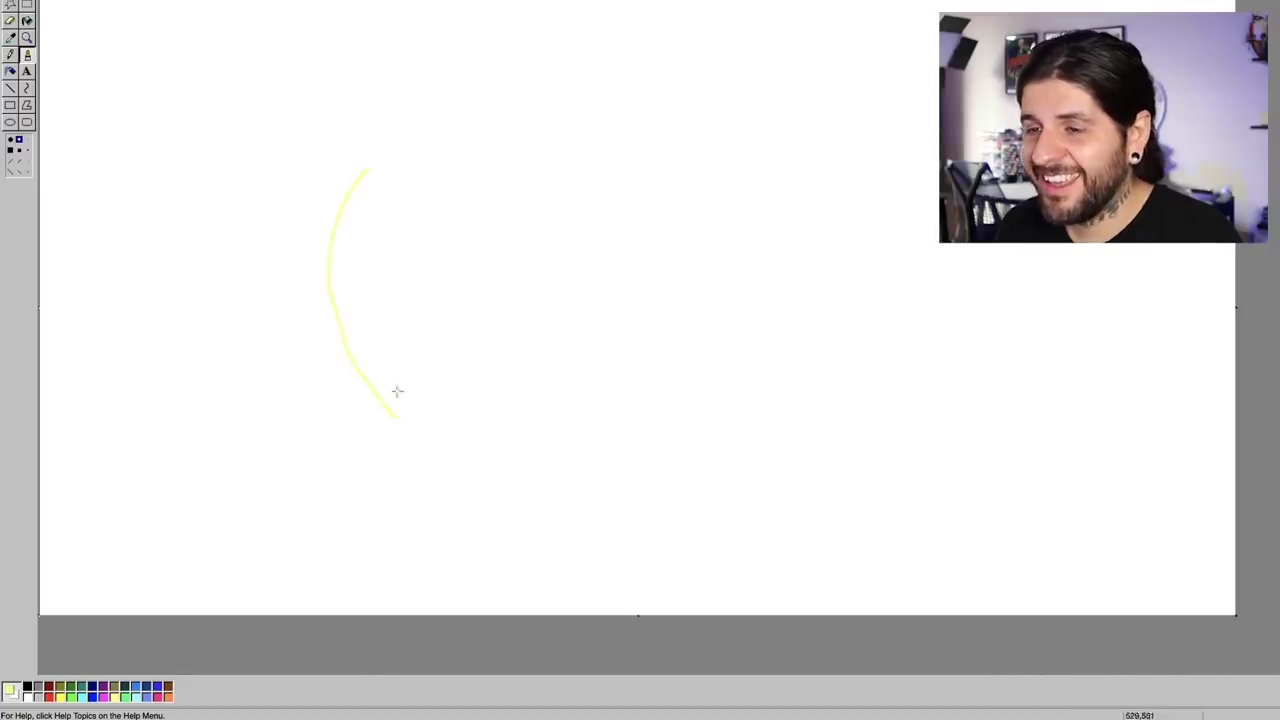
{"action": "mouse_move", "coordinate": [337, 329]}
{"action": "left_mouse_down"}
{"action": "mouse_move", "coordinate": [356, 411]}
{"action": "mouse_move", "coordinate": [389, 466]}
{"action": "mouse_move", "coordinate": [437, 485]}
{"action": "mouse_move", "coordinate": [546, 490]}
{"action": "left_mouse_up"}
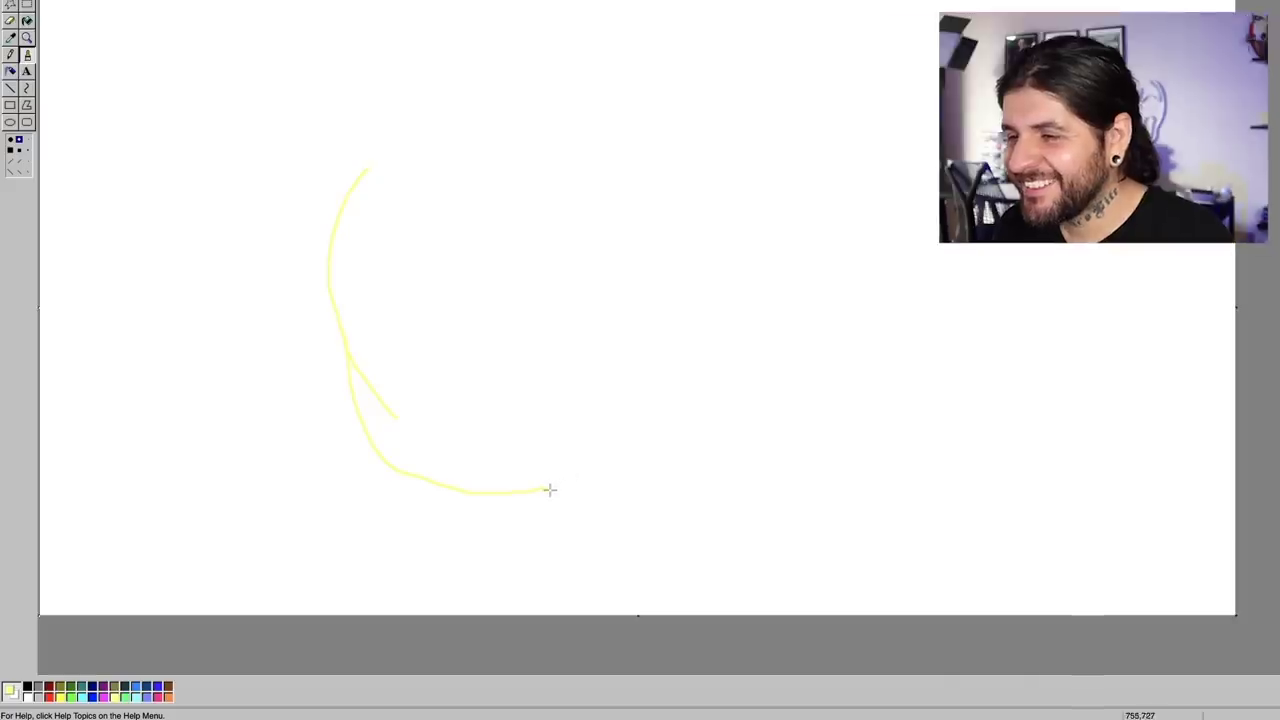
{"action": "left_click_drag", "start_coordinate": [653, 389], "coordinate": [644, 221]}
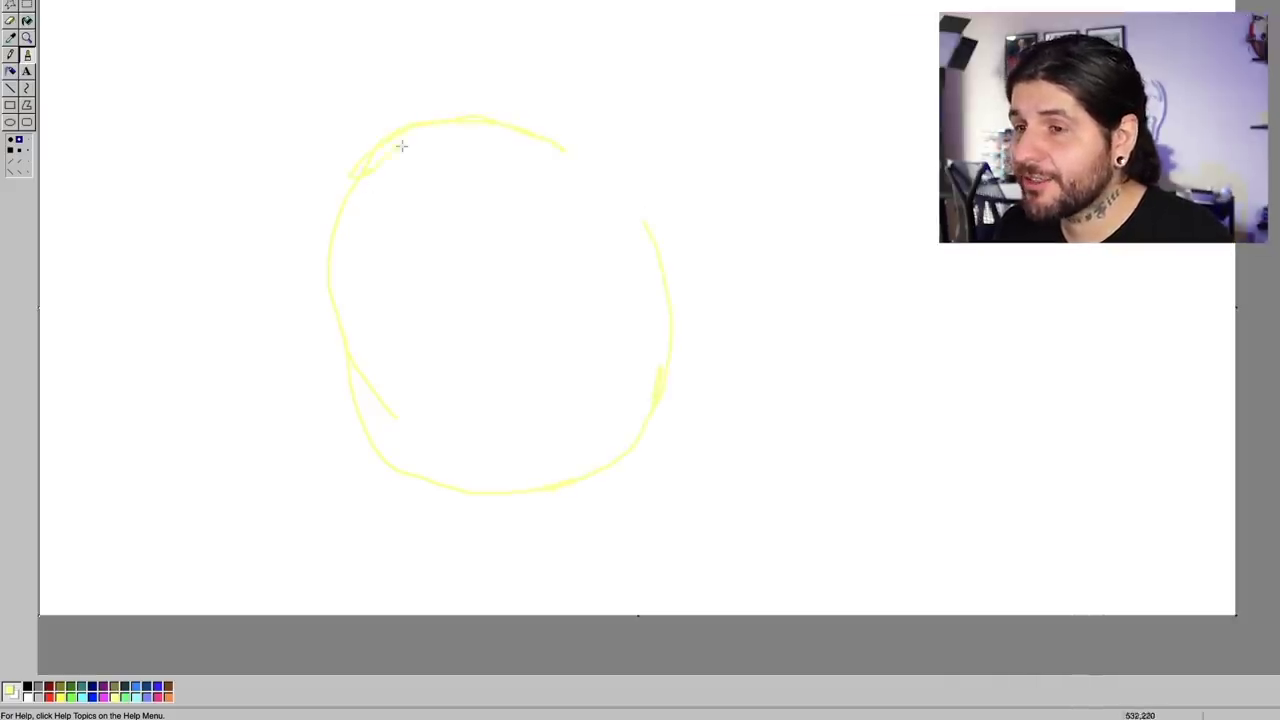
{"action": "key", "text": "ctrl+z"}
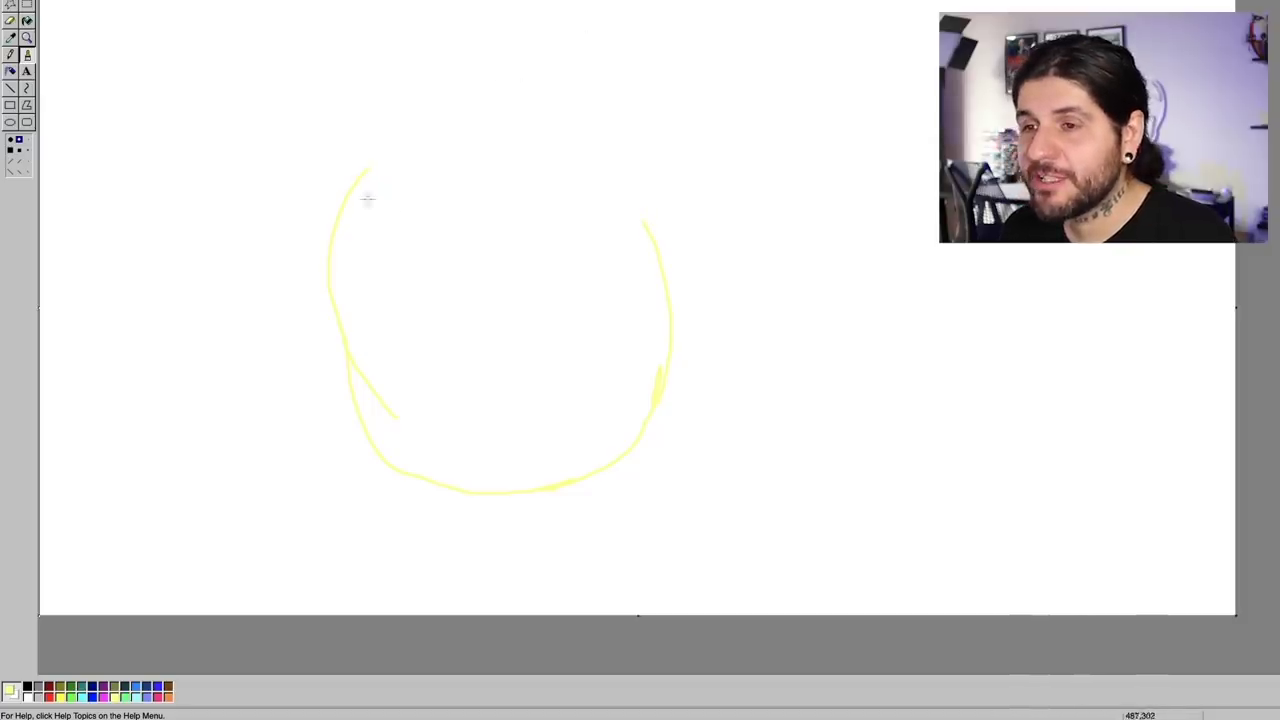
{"action": "key", "text": "ctrl+y"}
Flood-fill the head and both ears with light yellow and round off the right ear's outer edge with the large round brush.
{"action": "key", "text": "f"}
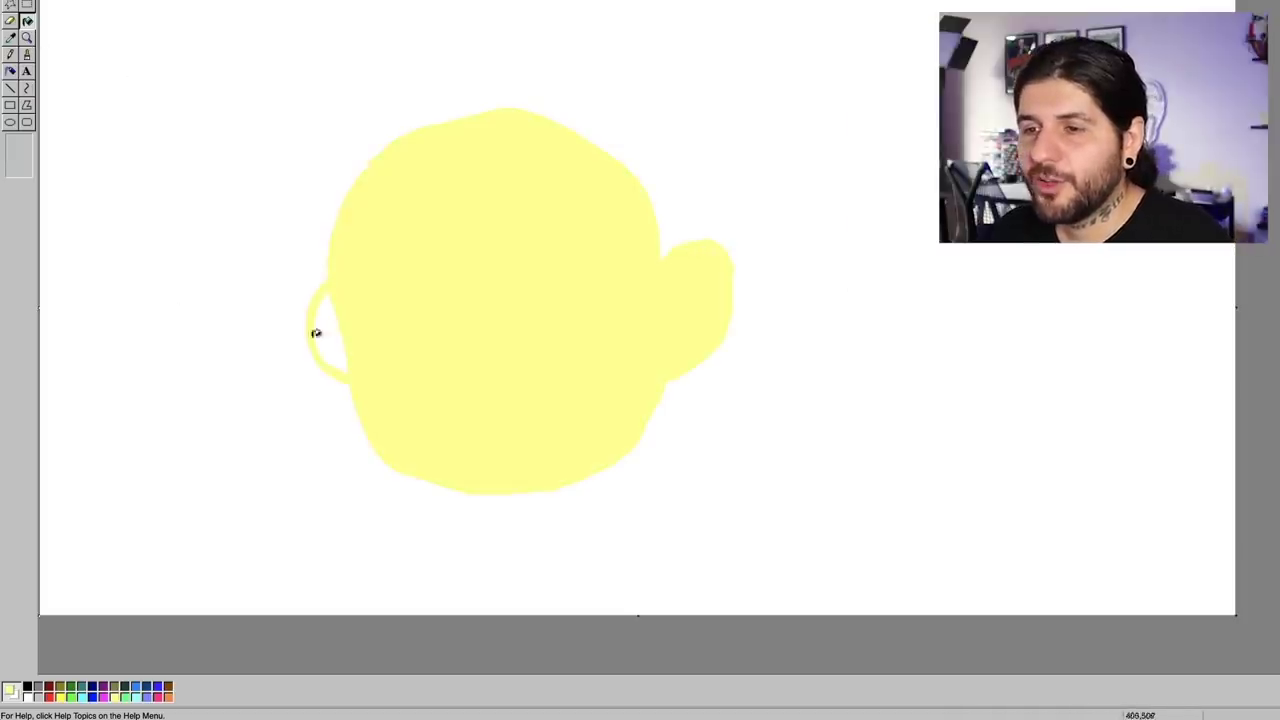
{"action": "left_click", "coordinate": [316, 334]}
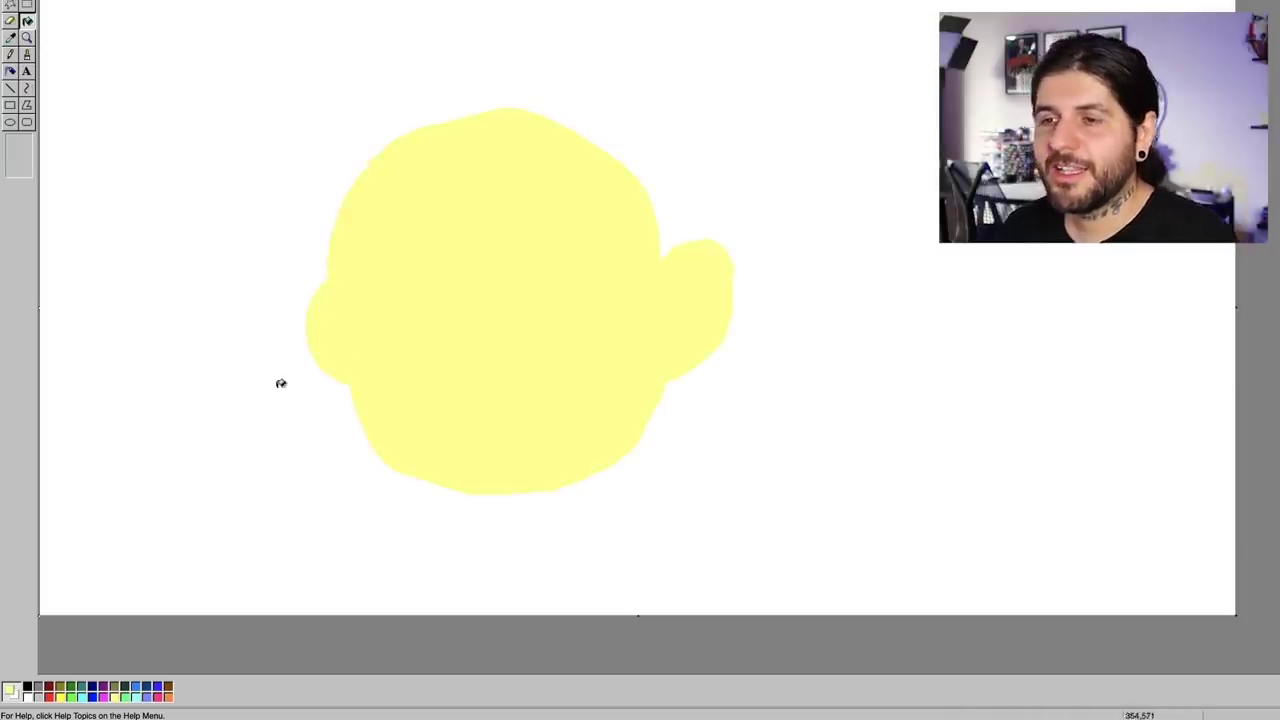
{"action": "left_click", "coordinate": [10, 54]}
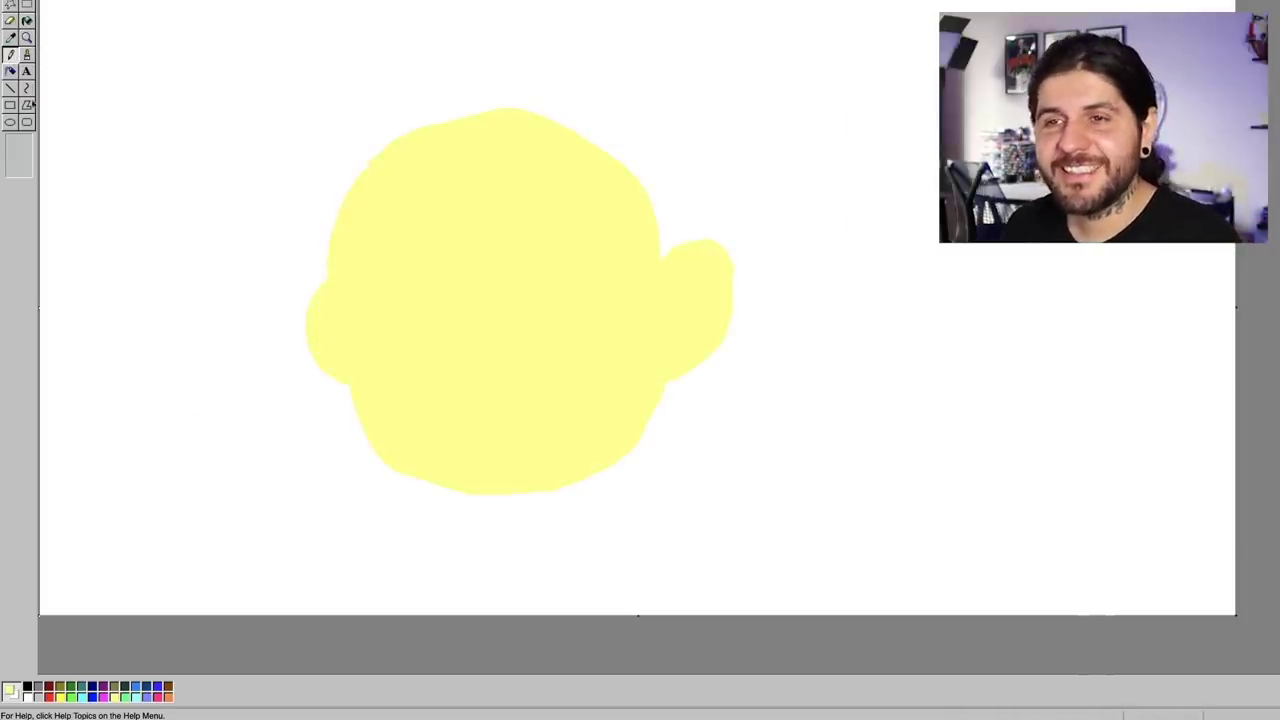
{"action": "left_click", "coordinate": [26, 56]}
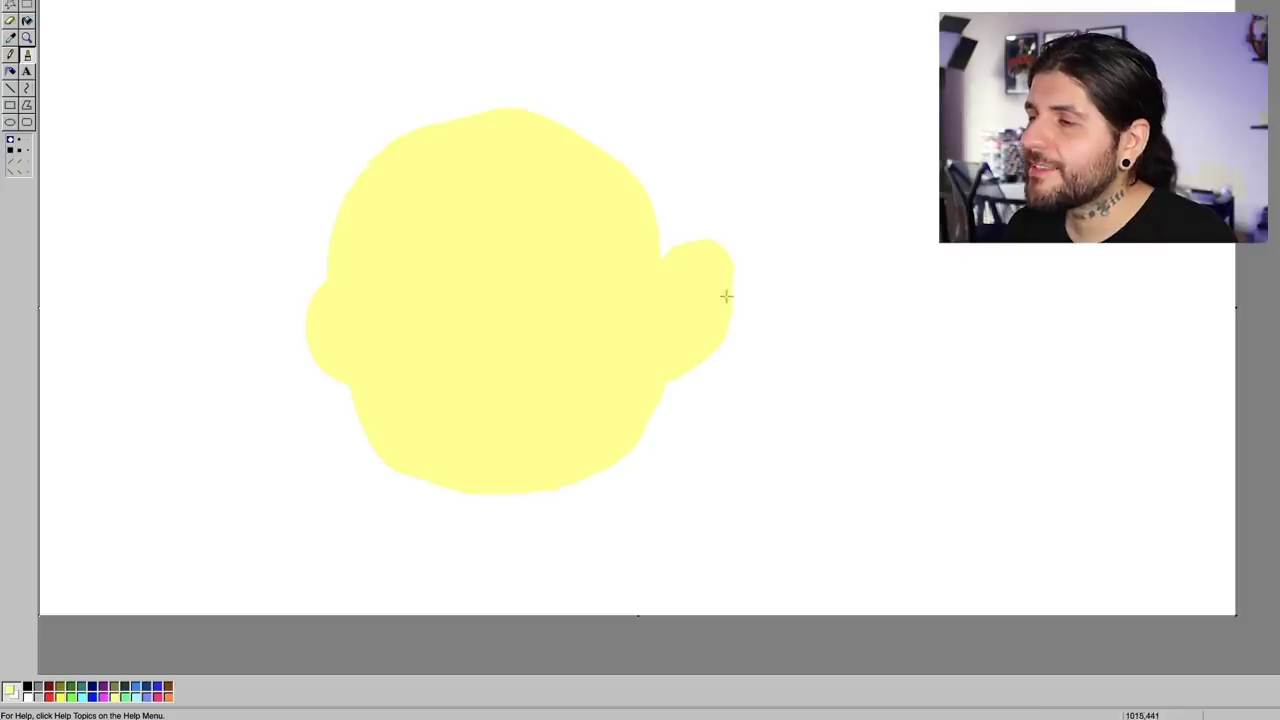
{"action": "left_click_drag", "start_coordinate": [733, 300], "coordinate": [726, 271]}
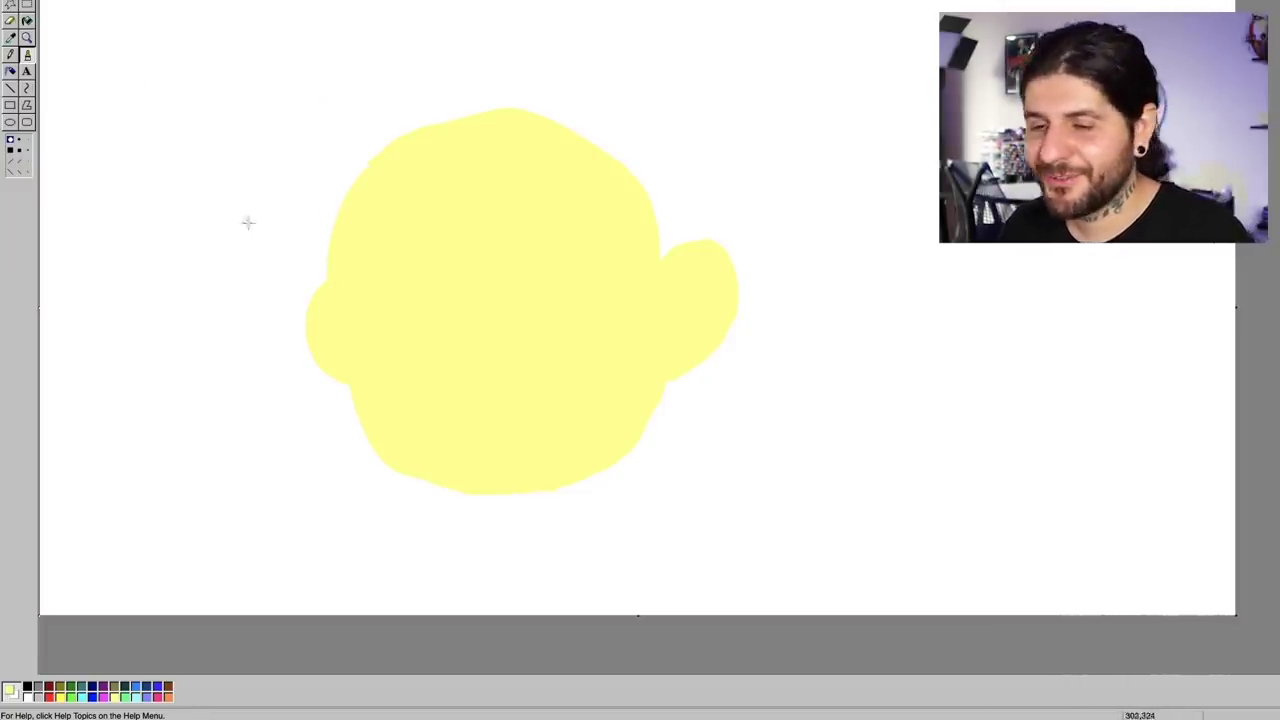
Add a light yellow neck below the head and a blue shirt with collar, outlined with the brush and flood-filled.
{"action": "left_click_drag", "start_coordinate": [528, 490], "coordinate": [609, 491]}
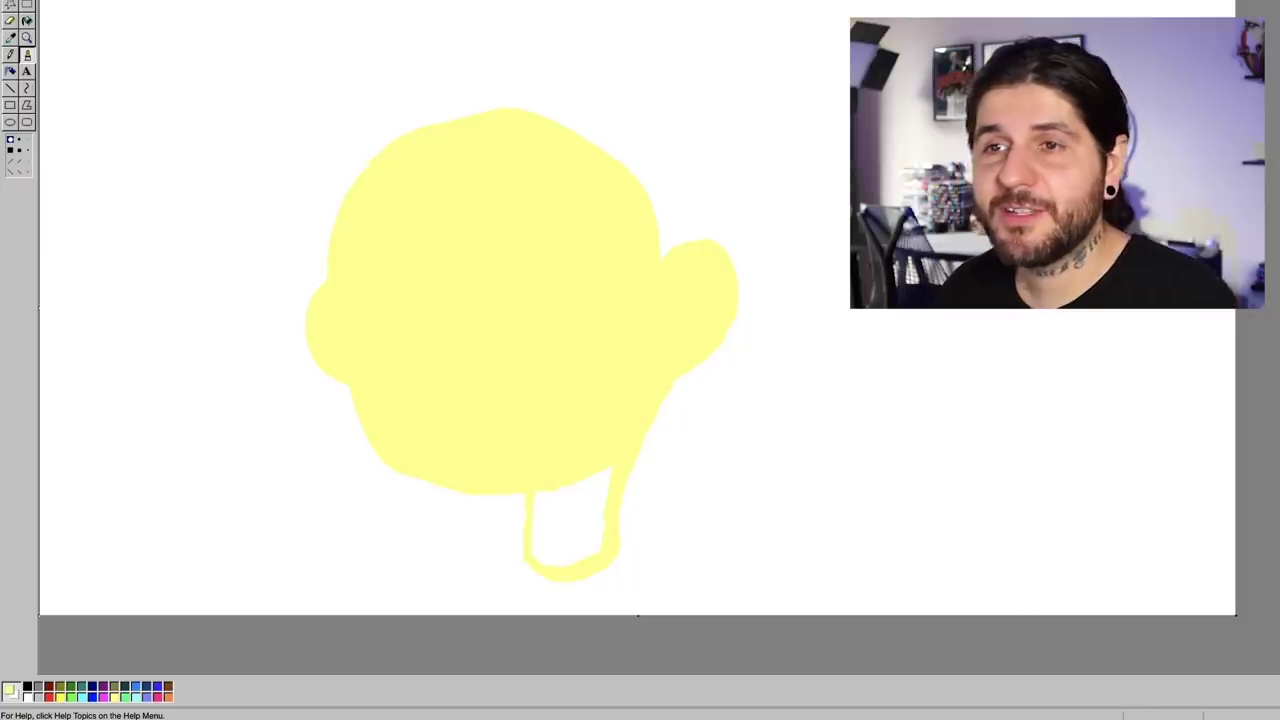
{"action": "left_click_drag", "start_coordinate": [650, 570], "coordinate": [715, 612]}
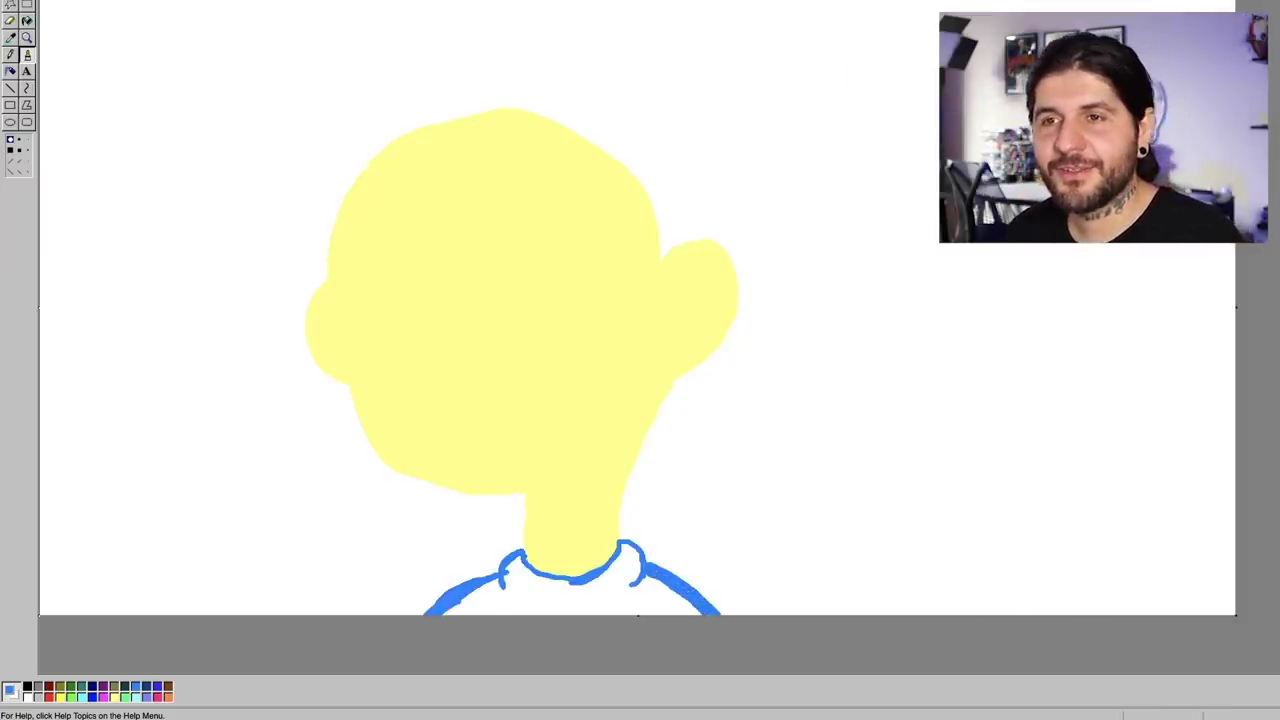
{"action": "left_click", "coordinate": [27, 20]}
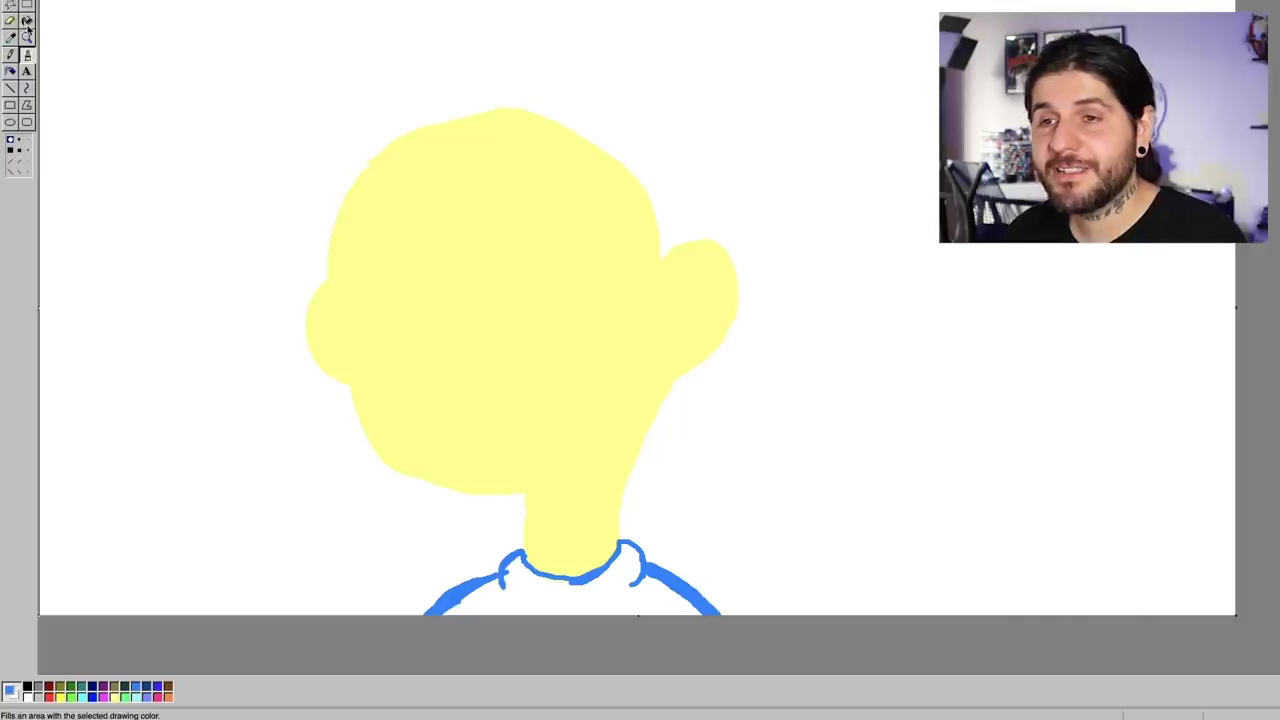
{"action": "left_click", "coordinate": [570, 598]}
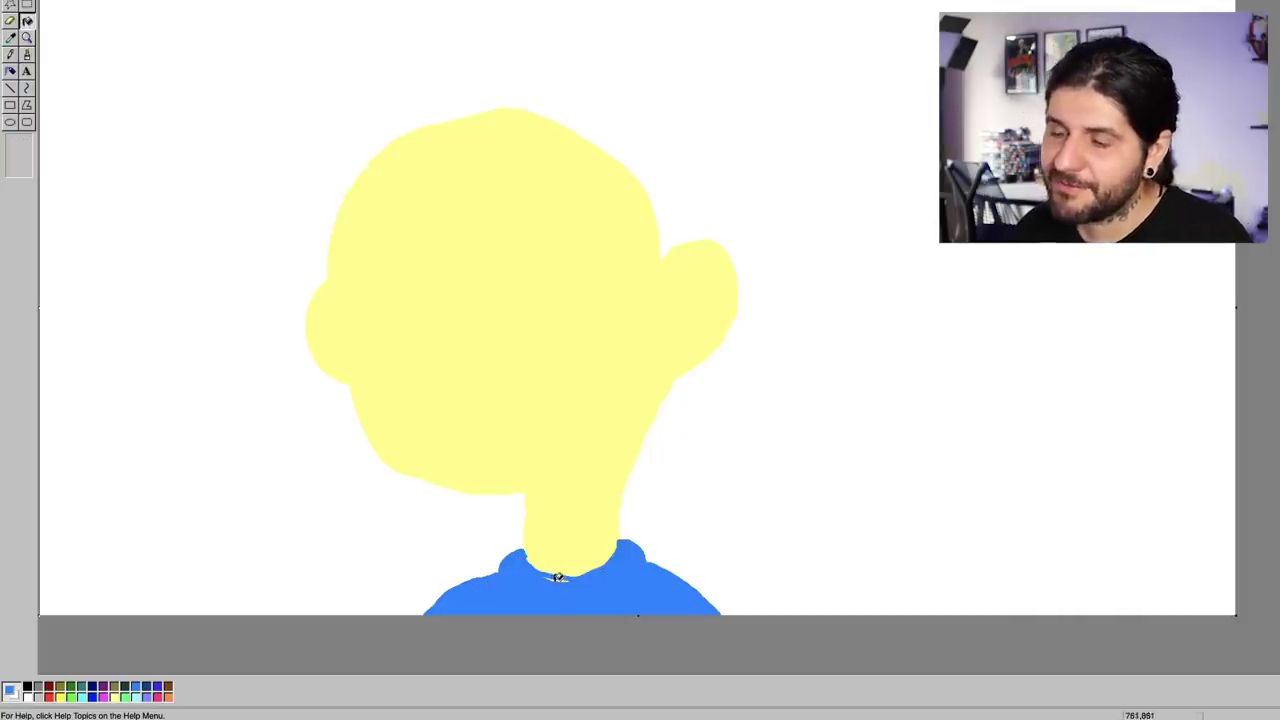
{"action": "left_click", "coordinate": [27, 54]}
{"action": "left_click_drag", "start_coordinate": [575, 531], "coordinate": [576, 577]}
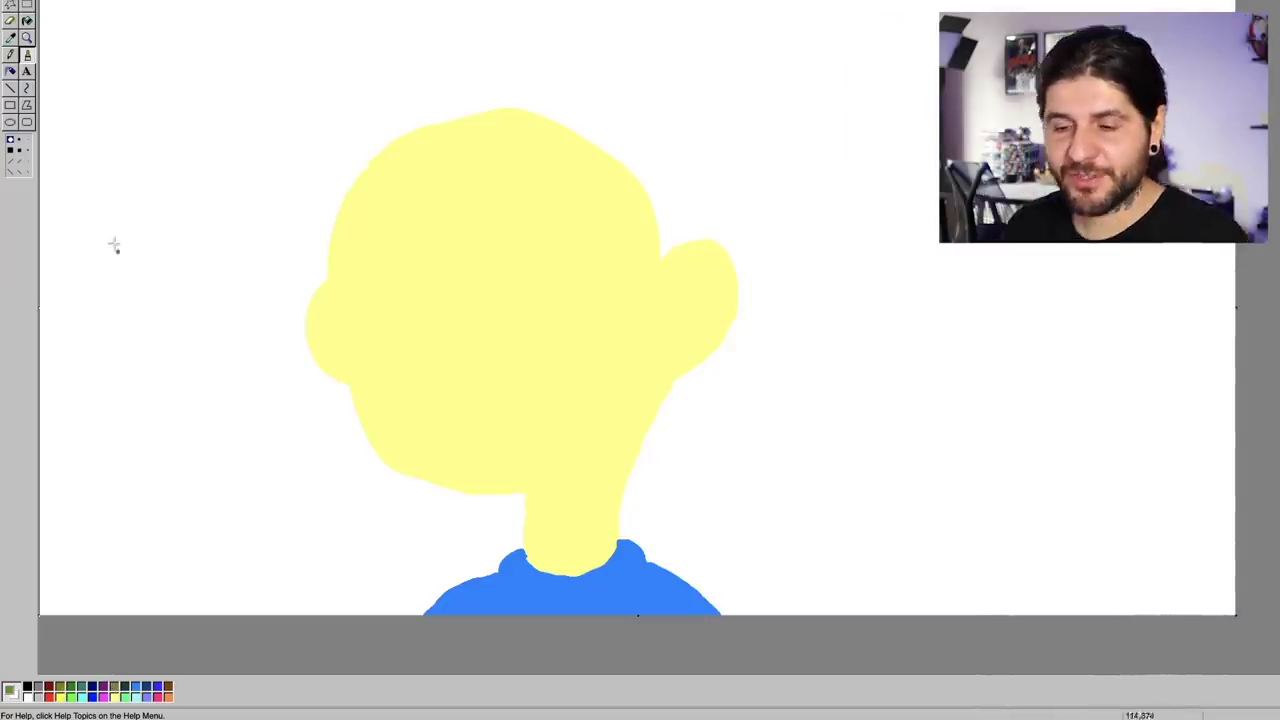
Airbrush olive-grey shading with the largest spray along the head's right edge, the jaw, the neck and inside both ears.
{"action": "left_click", "coordinate": [10, 71]}
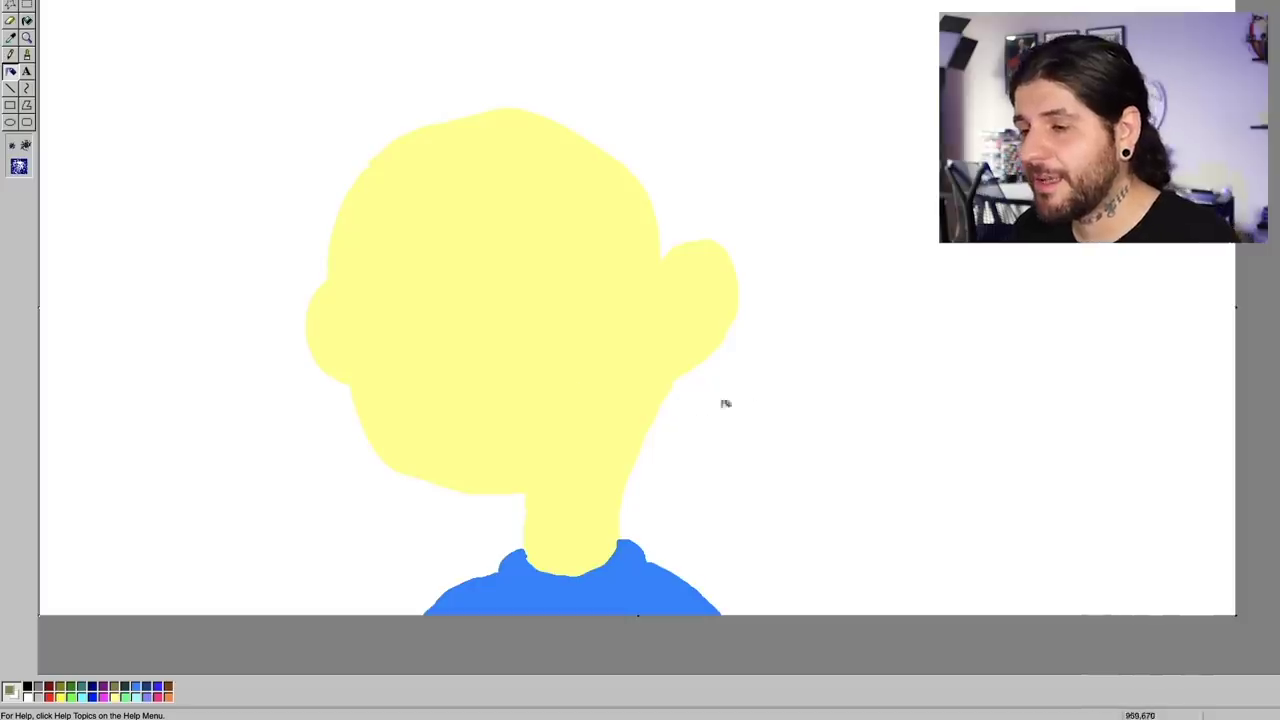
{"action": "mouse_move", "coordinate": [539, 491]}
{"action": "left_mouse_down"}
{"action": "mouse_move", "coordinate": [573, 490]}
{"action": "mouse_move", "coordinate": [617, 466]}
{"action": "mouse_move", "coordinate": [527, 528]}
{"action": "mouse_move", "coordinate": [527, 498]}
{"action": "mouse_move", "coordinate": [535, 520]}
{"action": "mouse_move", "coordinate": [570, 490]}
{"action": "mouse_move", "coordinate": [540, 496]}
{"action": "mouse_move", "coordinate": [598, 472]}
{"action": "left_mouse_up"}
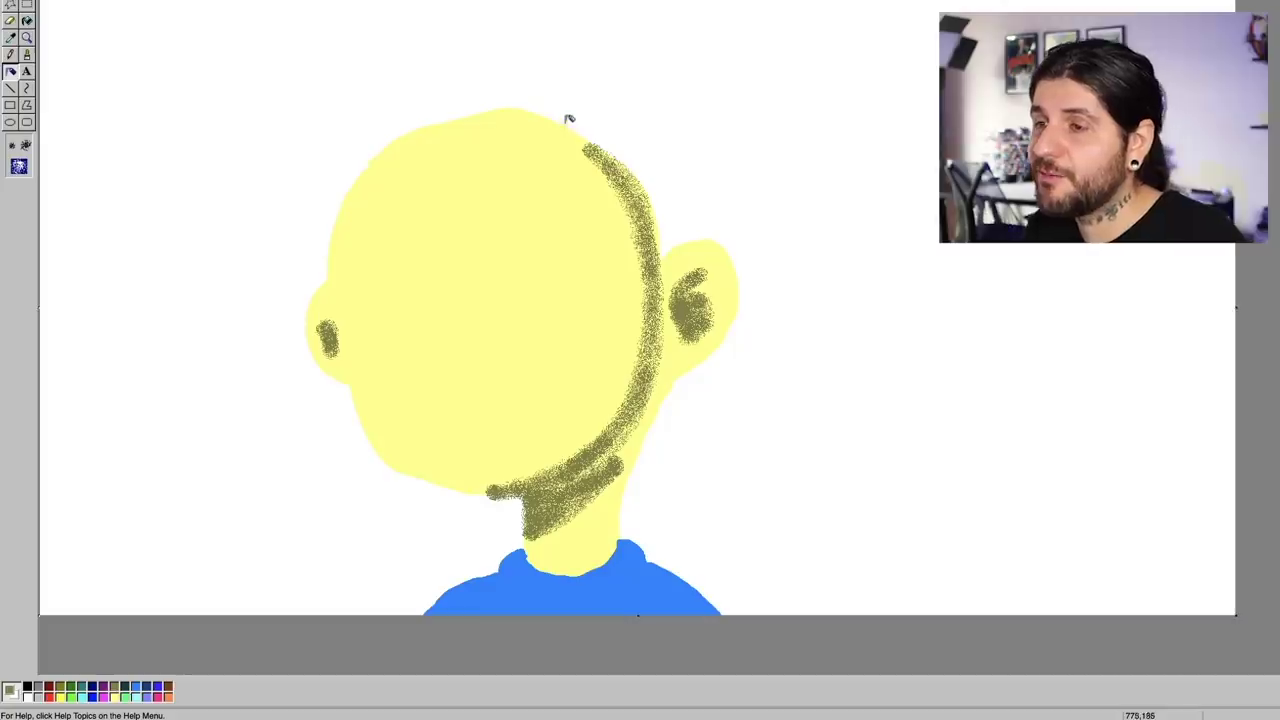
{"action": "left_click_drag", "start_coordinate": [567, 123], "coordinate": [628, 203]}
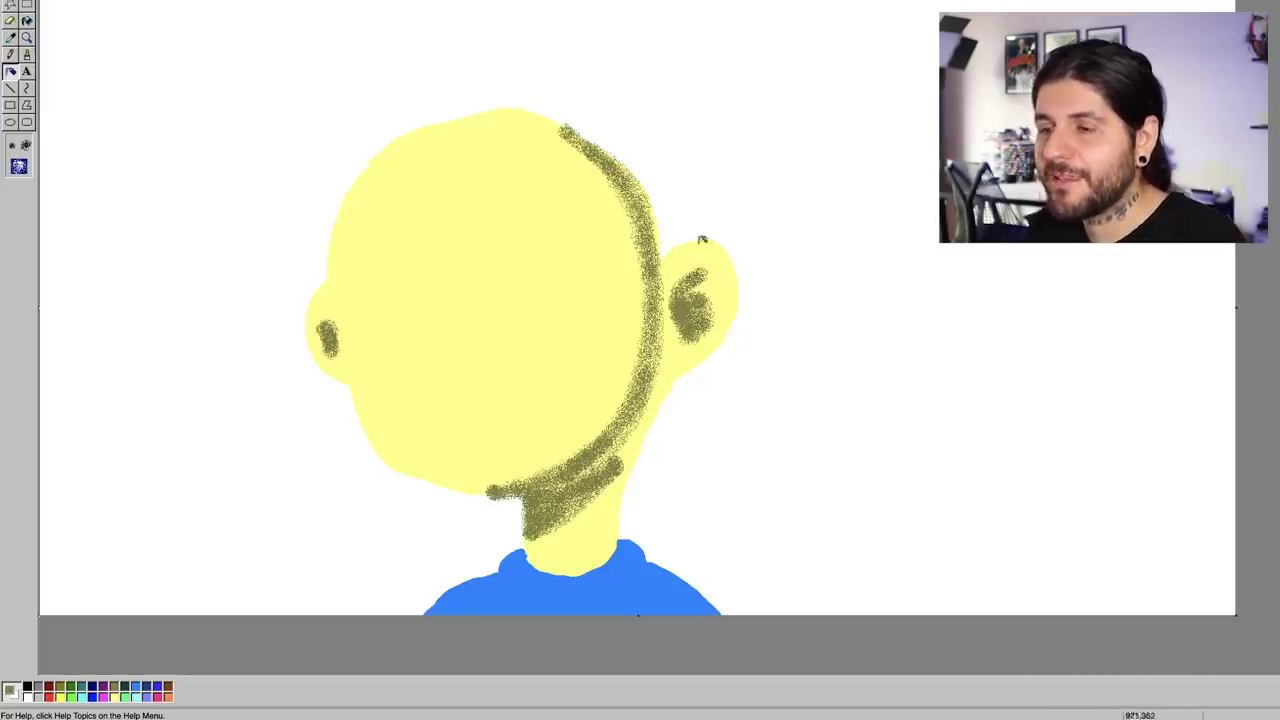
{"action": "mouse_move", "coordinate": [478, 488]}
{"action": "left_mouse_down"}
{"action": "mouse_move", "coordinate": [592, 468]}
{"action": "mouse_move", "coordinate": [655, 305]}
{"action": "left_mouse_up"}
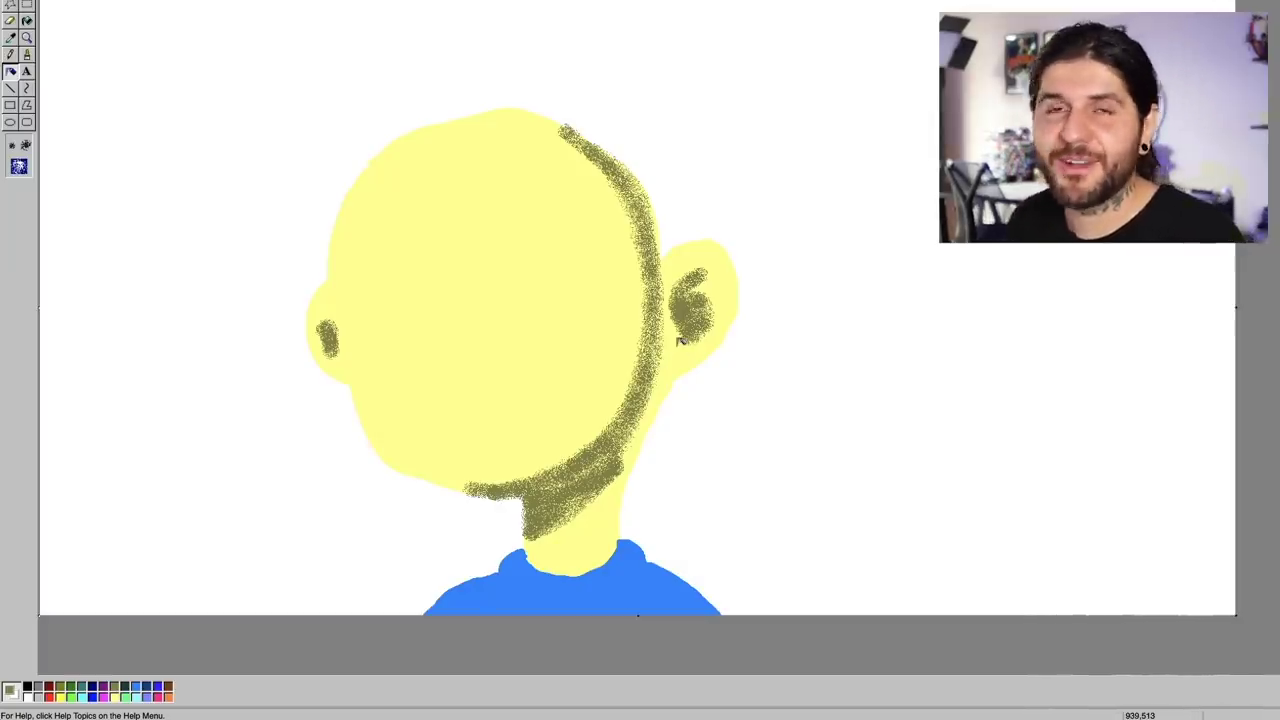
Airbrush white eyes with brown irises and black pupils, a brown nose shadow and a smile with the smallest spray.
{"action": "left_click", "coordinate": [12, 145]}
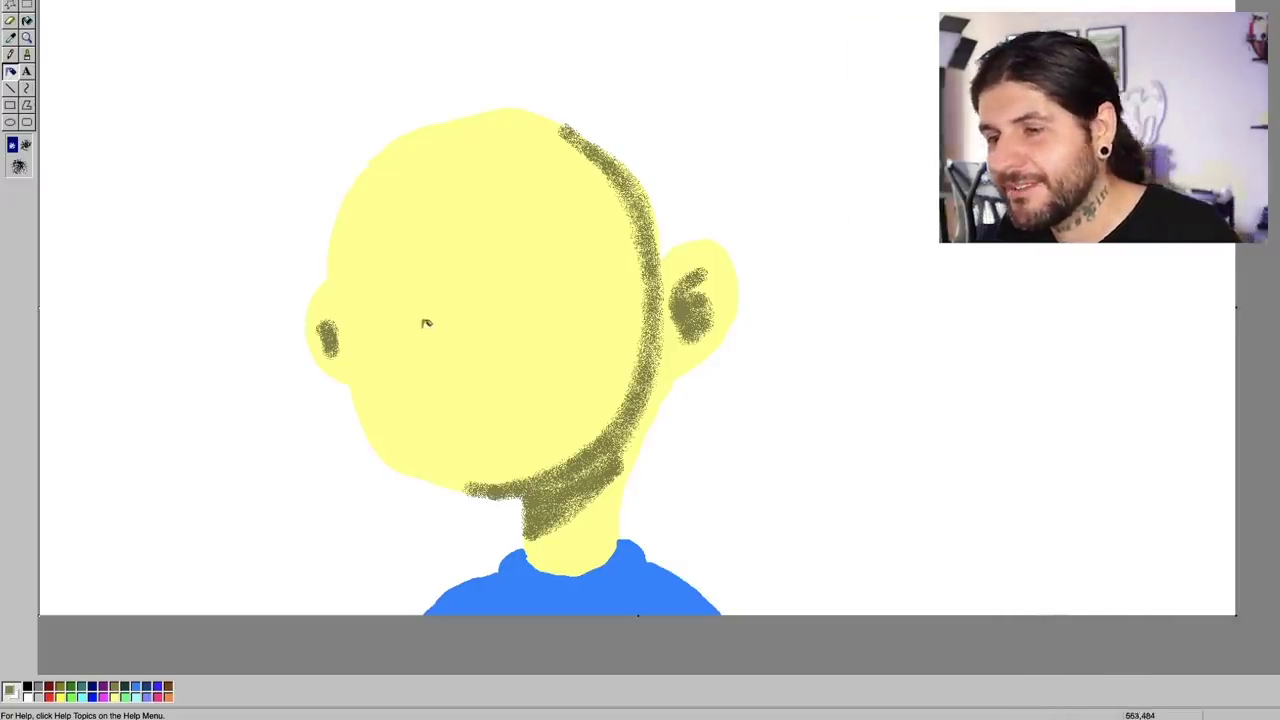
{"action": "left_click_drag", "start_coordinate": [423, 318], "coordinate": [425, 358]}
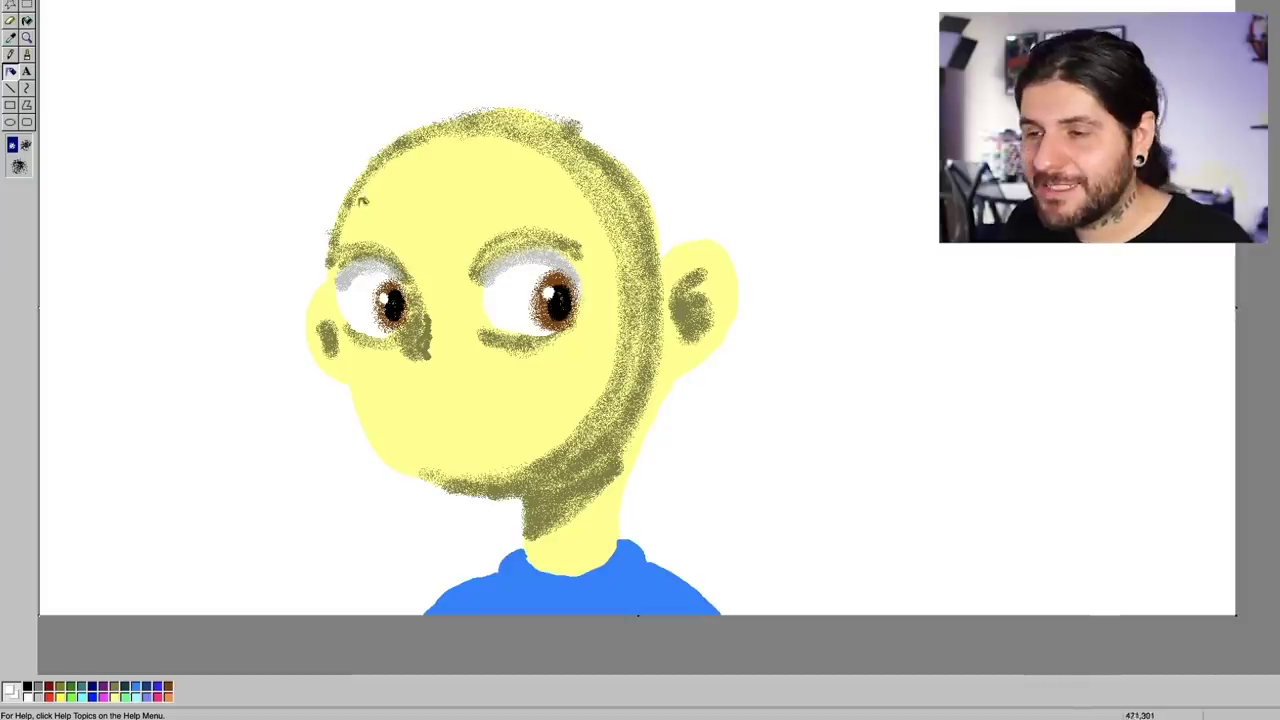
{"action": "mouse_move", "coordinate": [422, 325]}
{"action": "left_mouse_down"}
{"action": "mouse_move", "coordinate": [416, 355]}
{"action": "mouse_move", "coordinate": [432, 338]}
{"action": "left_mouse_up"}
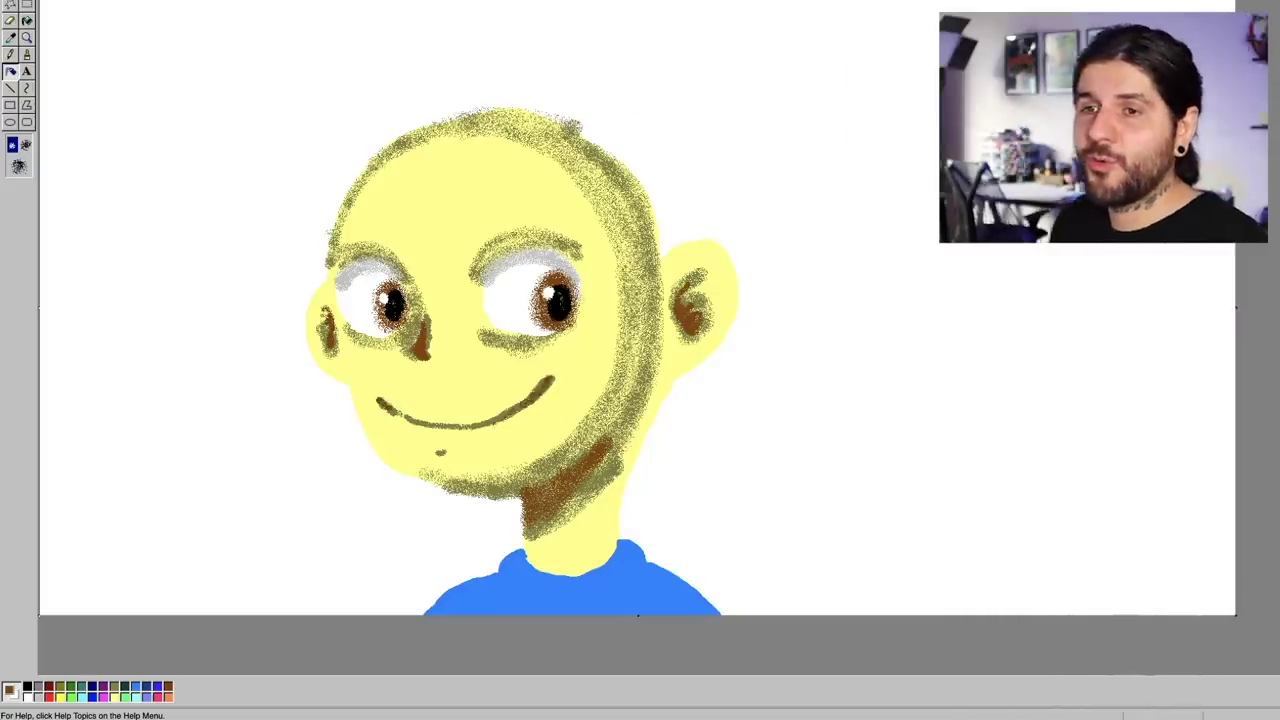
Sketch a jagged brown hairline, a spiky outer hair contour and small tufts below the ears with the smallest spray.
{"action": "left_click", "coordinate": [26, 144]}
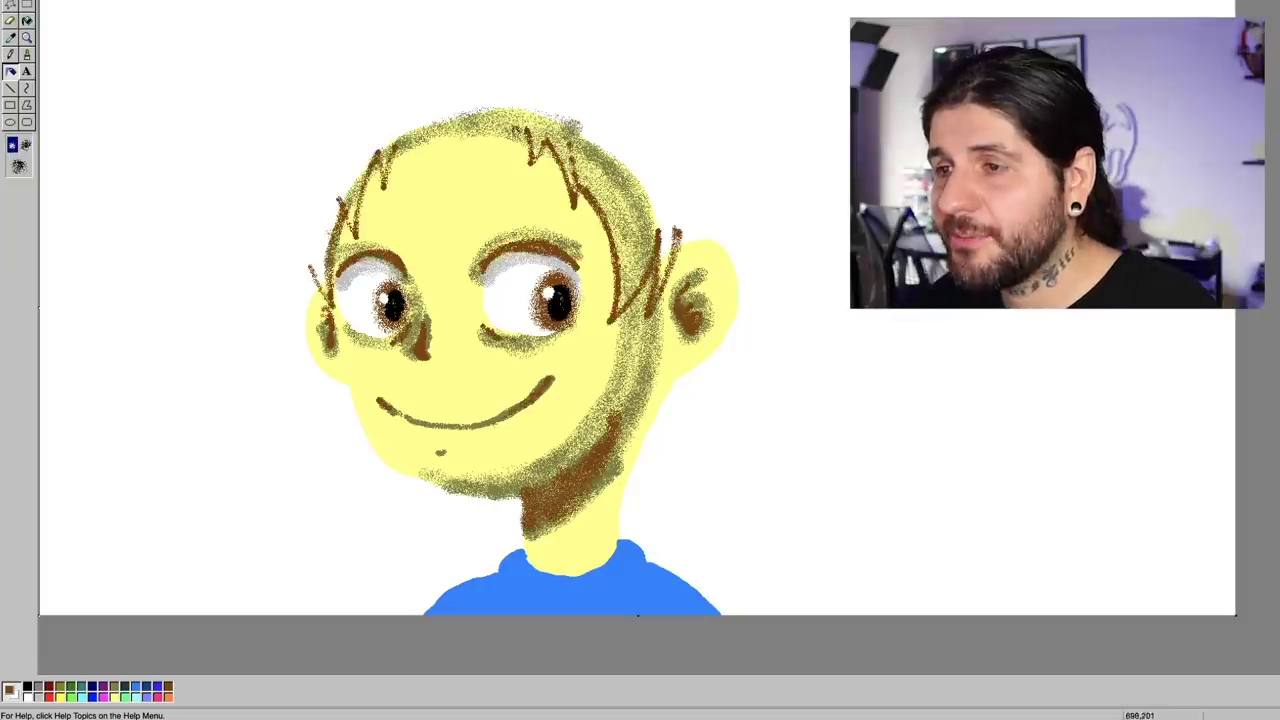
{"action": "mouse_move", "coordinate": [528, 122]}
{"action": "left_mouse_down"}
{"action": "mouse_move", "coordinate": [458, 160]}
{"action": "mouse_move", "coordinate": [472, 104]}
{"action": "left_mouse_up"}
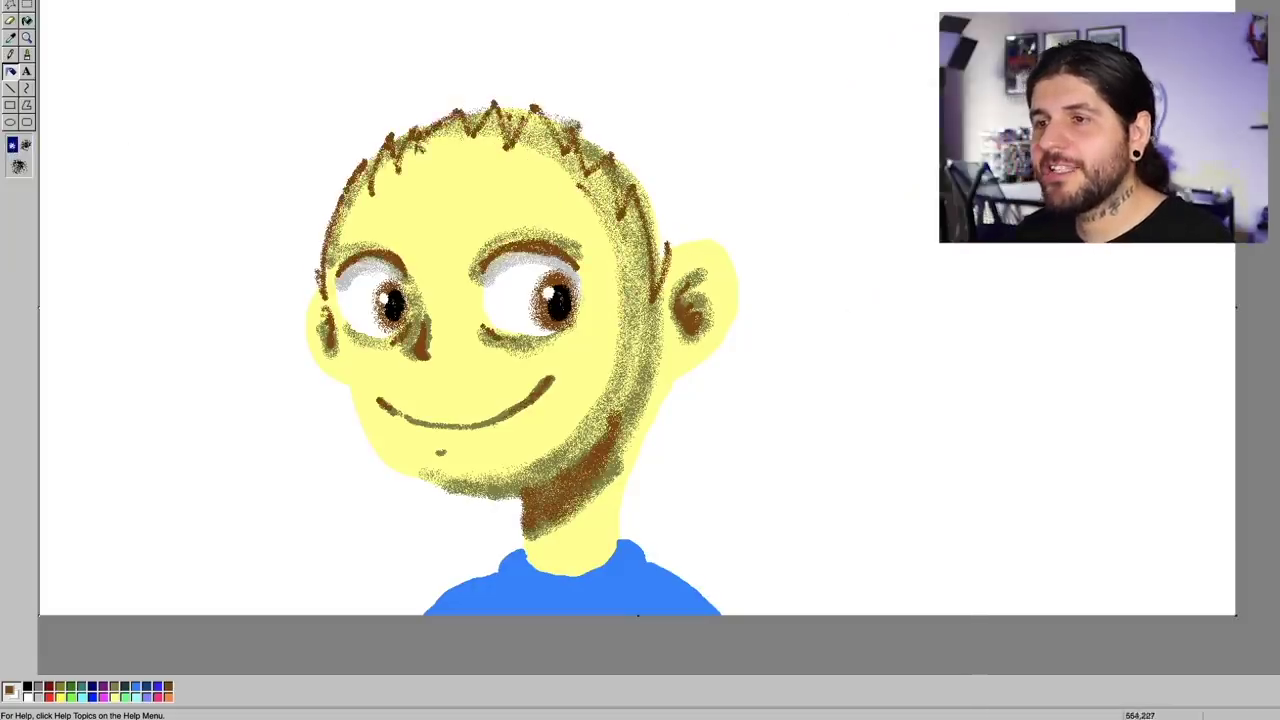
{"action": "left_click_drag", "start_coordinate": [316, 283], "coordinate": [310, 226]}
{"action": "mouse_move", "coordinate": [712, 234]}
{"action": "left_mouse_down"}
{"action": "mouse_move", "coordinate": [694, 240]}
{"action": "mouse_move", "coordinate": [692, 206]}
{"action": "mouse_move", "coordinate": [696, 246]}
{"action": "mouse_move", "coordinate": [678, 102]}
{"action": "mouse_move", "coordinate": [632, 64]}
{"action": "mouse_move", "coordinate": [540, 40]}
{"action": "mouse_move", "coordinate": [548, 64]}
{"action": "mouse_move", "coordinate": [530, 36]}
{"action": "left_mouse_up"}
{"action": "mouse_move", "coordinate": [306, 219]}
{"action": "left_mouse_down"}
{"action": "mouse_move", "coordinate": [270, 182]}
{"action": "mouse_move", "coordinate": [310, 170]}
{"action": "mouse_move", "coordinate": [292, 138]}
{"action": "mouse_move", "coordinate": [322, 115]}
{"action": "mouse_move", "coordinate": [347, 127]}
{"action": "left_mouse_up"}
{"action": "mouse_move", "coordinate": [542, 62]}
{"action": "left_mouse_down"}
{"action": "mouse_move", "coordinate": [502, 28]}
{"action": "mouse_move", "coordinate": [482, 70]}
{"action": "mouse_move", "coordinate": [466, 33]}
{"action": "mouse_move", "coordinate": [456, 76]}
{"action": "left_mouse_up"}
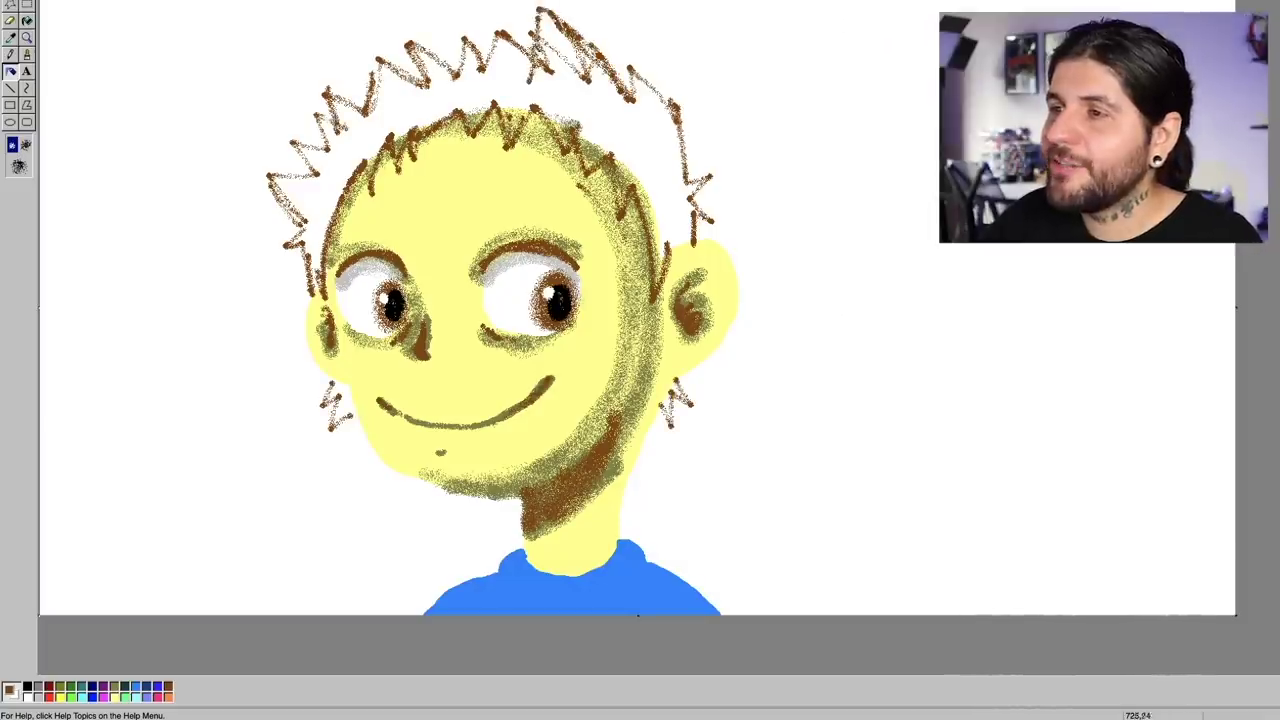
Fill the spiky hair with solid brown and sharpen the spikes, fringe and the tufts below both ears.
{"action": "mouse_move", "coordinate": [550, 8]}
{"action": "left_mouse_down"}
{"action": "mouse_move", "coordinate": [535, 70]}
{"action": "mouse_move", "coordinate": [476, 10]}
{"action": "mouse_move", "coordinate": [460, 75]}
{"action": "mouse_move", "coordinate": [415, 28]}
{"action": "mouse_move", "coordinate": [440, 68]}
{"action": "mouse_move", "coordinate": [382, 22]}
{"action": "mouse_move", "coordinate": [390, 62]}
{"action": "left_mouse_up"}
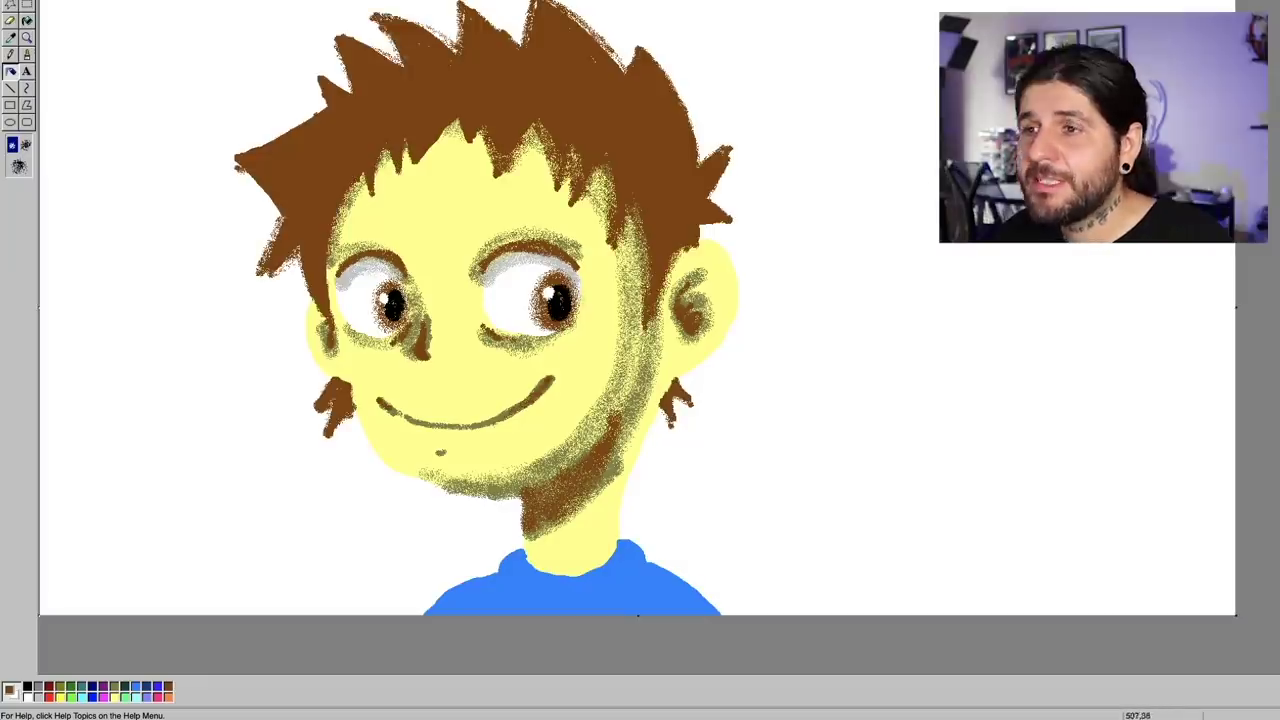
{"action": "left_click_drag", "start_coordinate": [400, 60], "coordinate": [378, 12]}
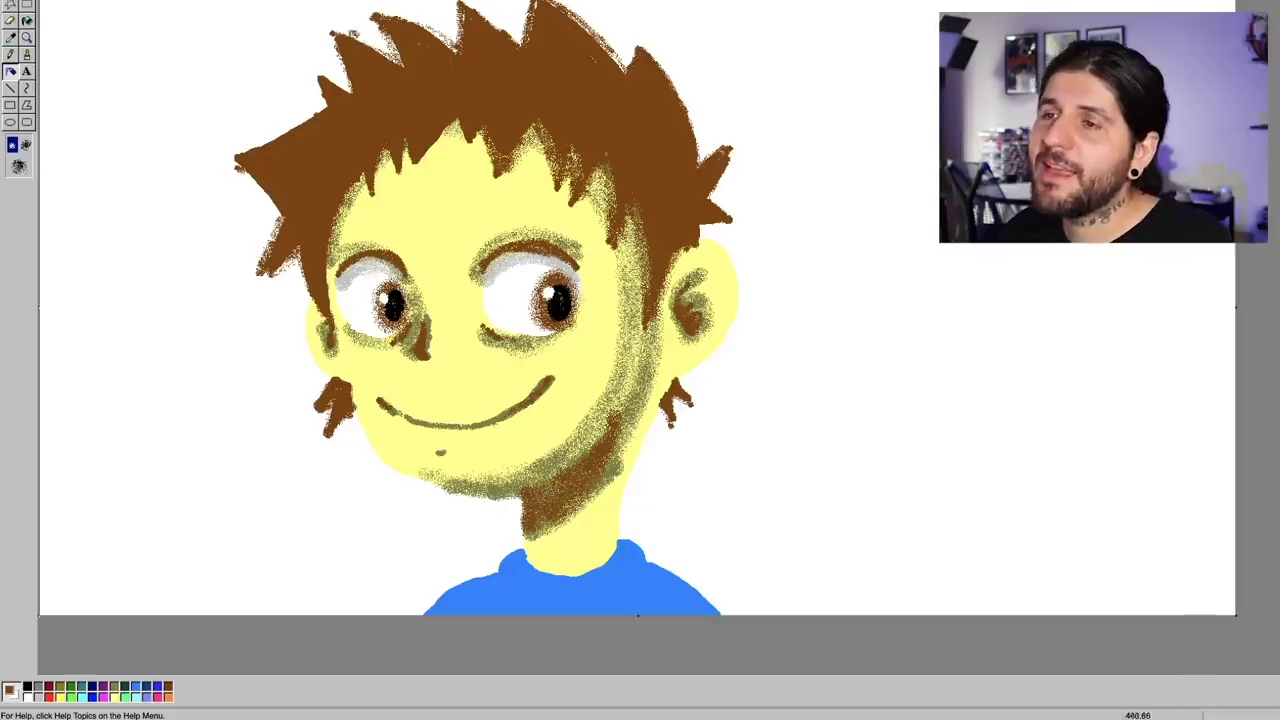
{"action": "left_click_drag", "start_coordinate": [333, 26], "coordinate": [337, 42]}
{"action": "mouse_move", "coordinate": [345, 90]}
{"action": "left_mouse_down"}
{"action": "mouse_move", "coordinate": [318, 66]}
{"action": "mouse_move", "coordinate": [335, 85]}
{"action": "mouse_move", "coordinate": [325, 105]}
{"action": "left_mouse_up"}
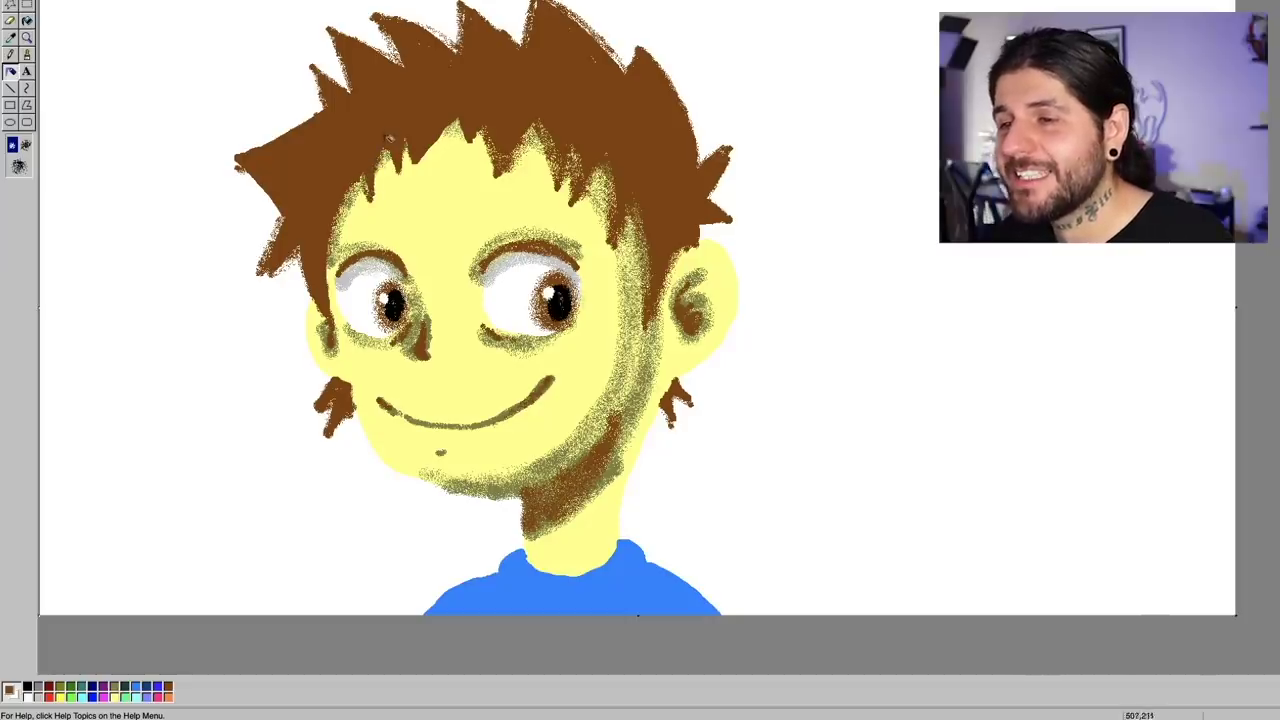
{"action": "left_click_drag", "start_coordinate": [393, 130], "coordinate": [484, 130]}
{"action": "mouse_move", "coordinate": [272, 268]}
{"action": "left_mouse_down"}
{"action": "mouse_move", "coordinate": [293, 177]}
{"action": "mouse_move", "coordinate": [232, 156]}
{"action": "mouse_move", "coordinate": [266, 210]}
{"action": "left_mouse_up"}
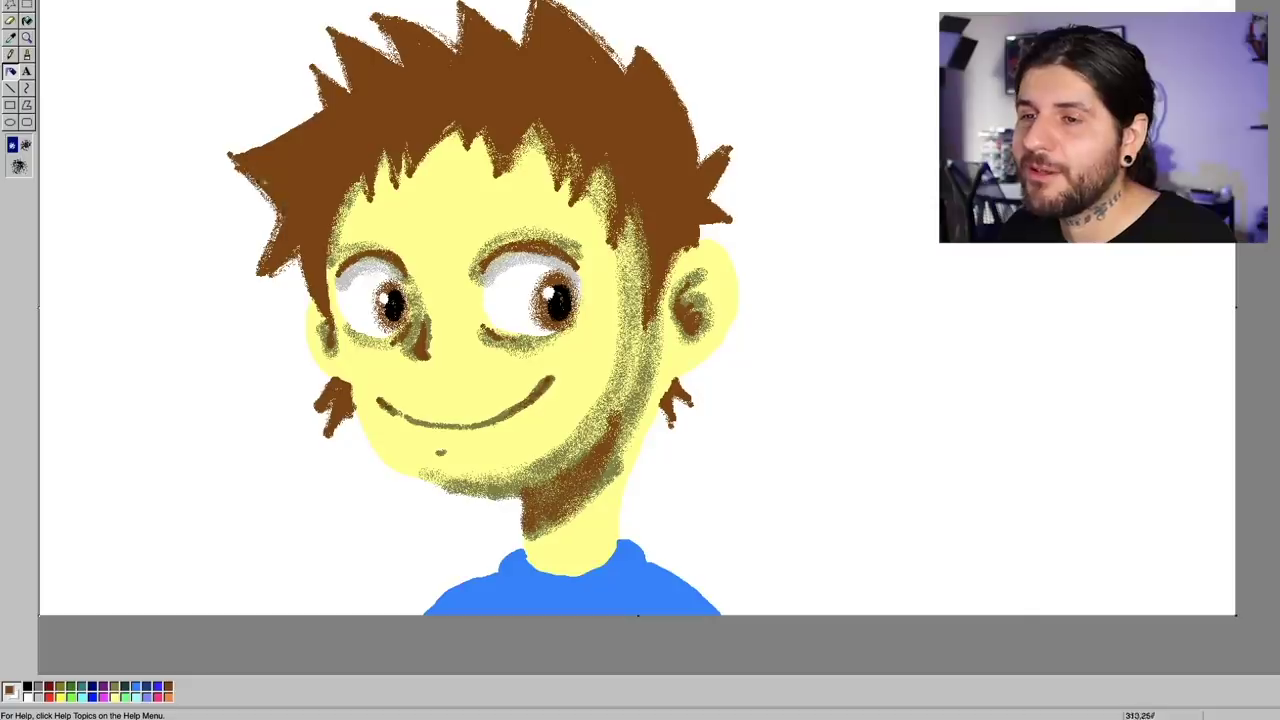
{"action": "left_click_drag", "start_coordinate": [226, 140], "coordinate": [322, 104]}
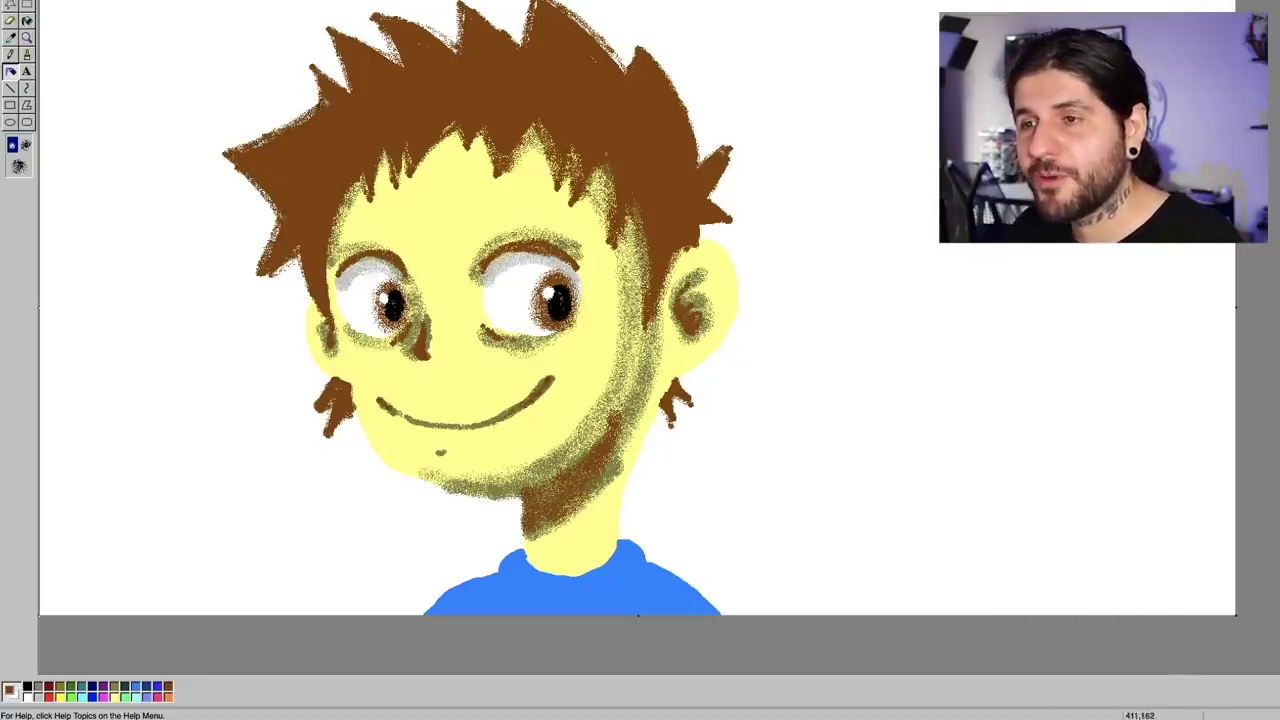
{"action": "left_click_drag", "start_coordinate": [330, 390], "coordinate": [318, 430]}
{"action": "left_click_drag", "start_coordinate": [694, 391], "coordinate": [698, 390]}
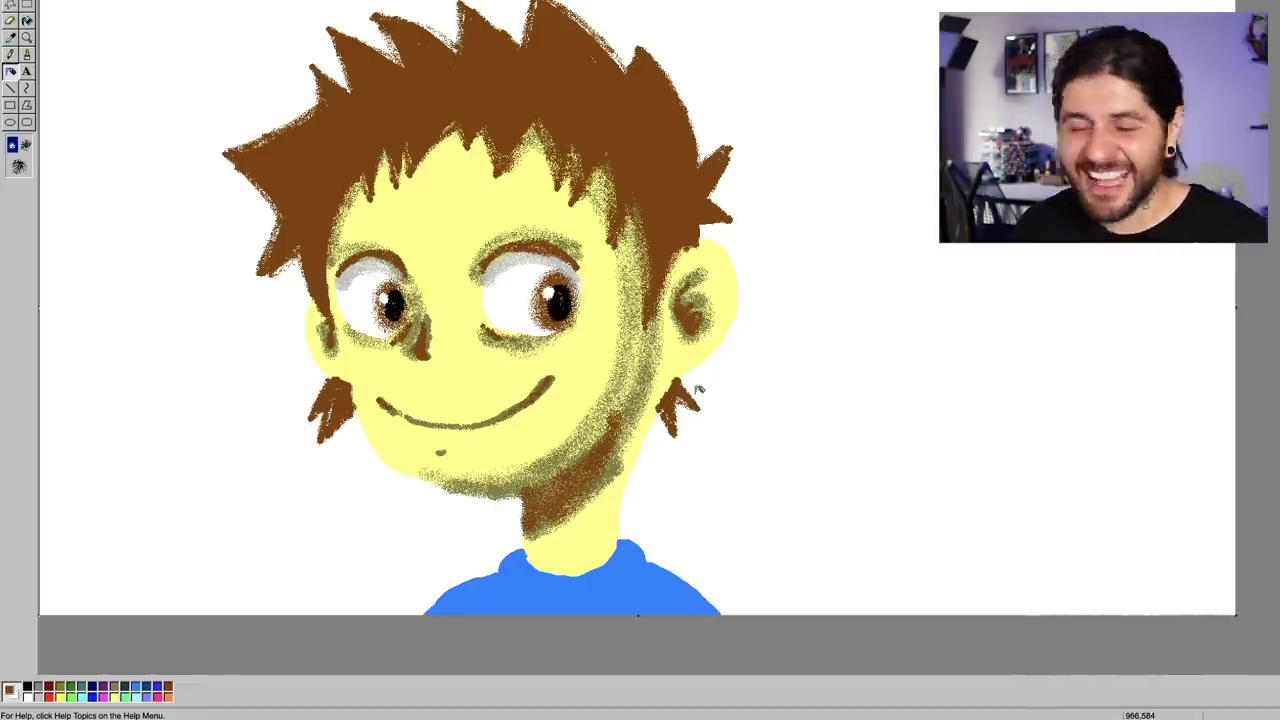
Shade the shirt with violet-blue and dark blue using the largest spray, and undo the dark blue strokes on the neck.
{"action": "left_click", "coordinate": [20, 170]}
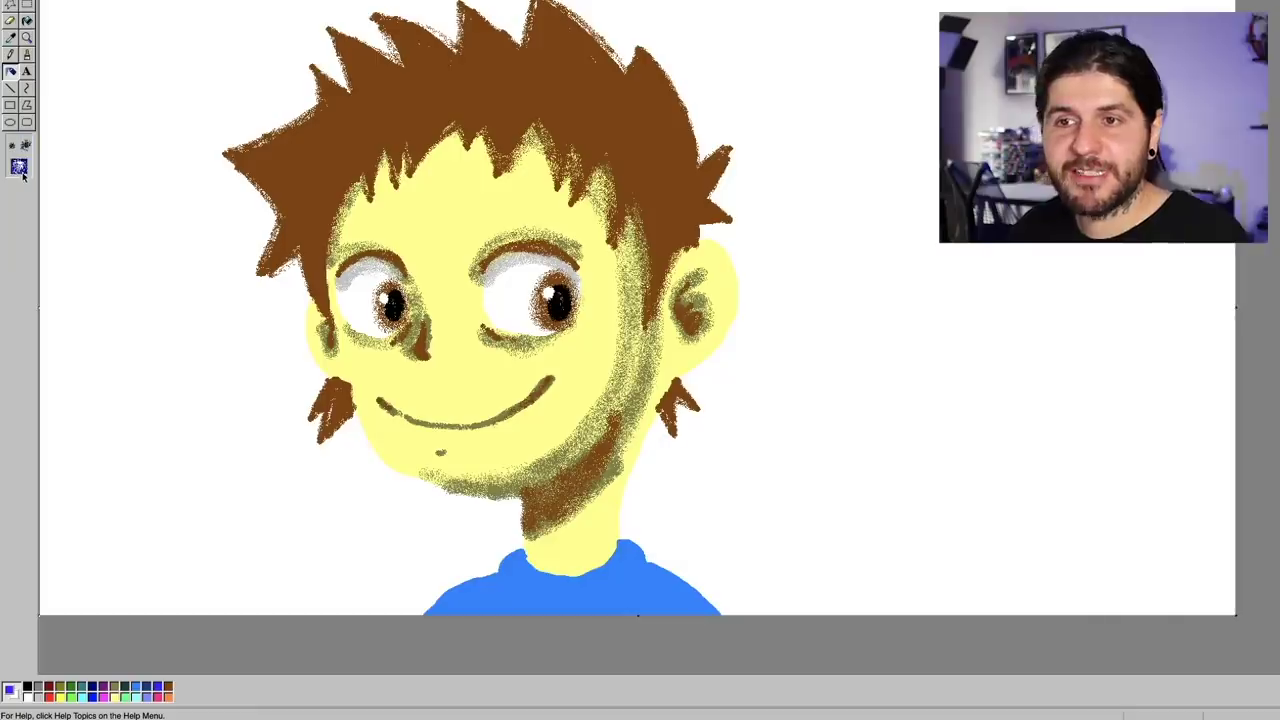
{"action": "mouse_move", "coordinate": [532, 562]}
{"action": "left_mouse_down"}
{"action": "mouse_move", "coordinate": [522, 572]}
{"action": "mouse_move", "coordinate": [562, 580]}
{"action": "mouse_move", "coordinate": [618, 552]}
{"action": "mouse_move", "coordinate": [545, 590]}
{"action": "mouse_move", "coordinate": [617, 594]}
{"action": "left_mouse_up"}
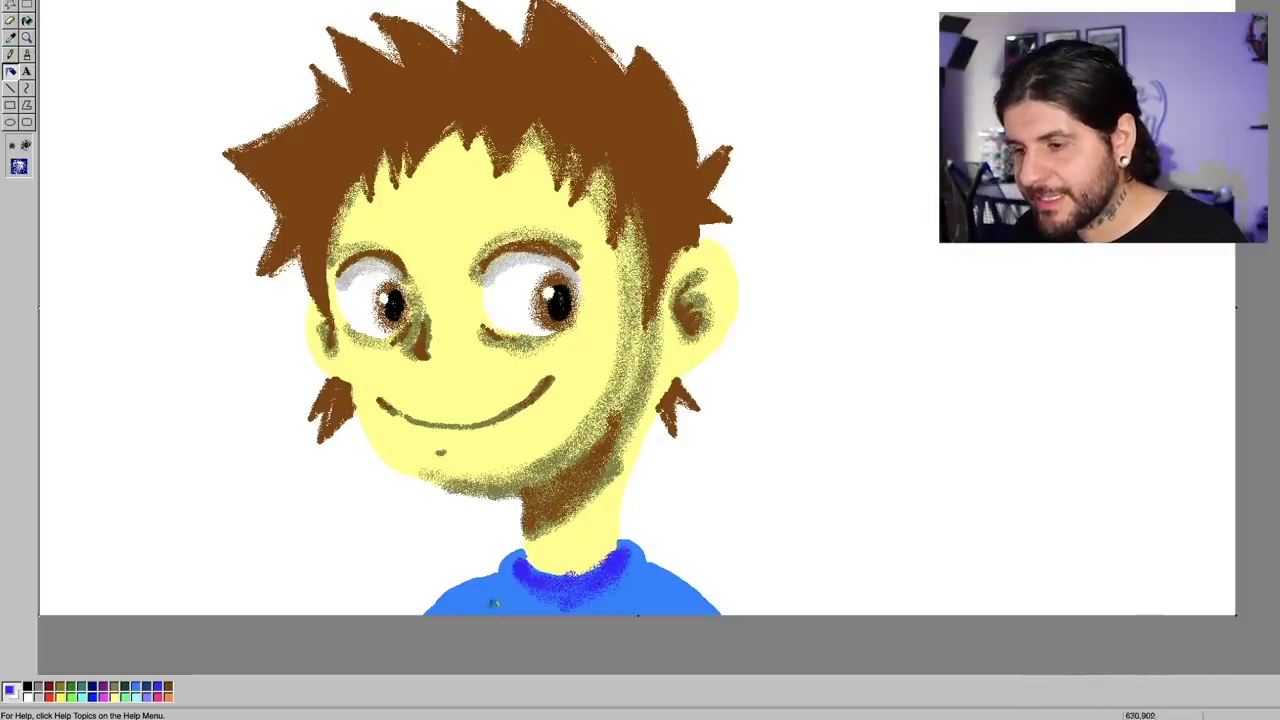
{"action": "mouse_move", "coordinate": [459, 609]}
{"action": "left_mouse_down"}
{"action": "mouse_move", "coordinate": [669, 617]}
{"action": "mouse_move", "coordinate": [610, 622]}
{"action": "mouse_move", "coordinate": [593, 608]}
{"action": "mouse_move", "coordinate": [599, 595]}
{"action": "left_mouse_up"}
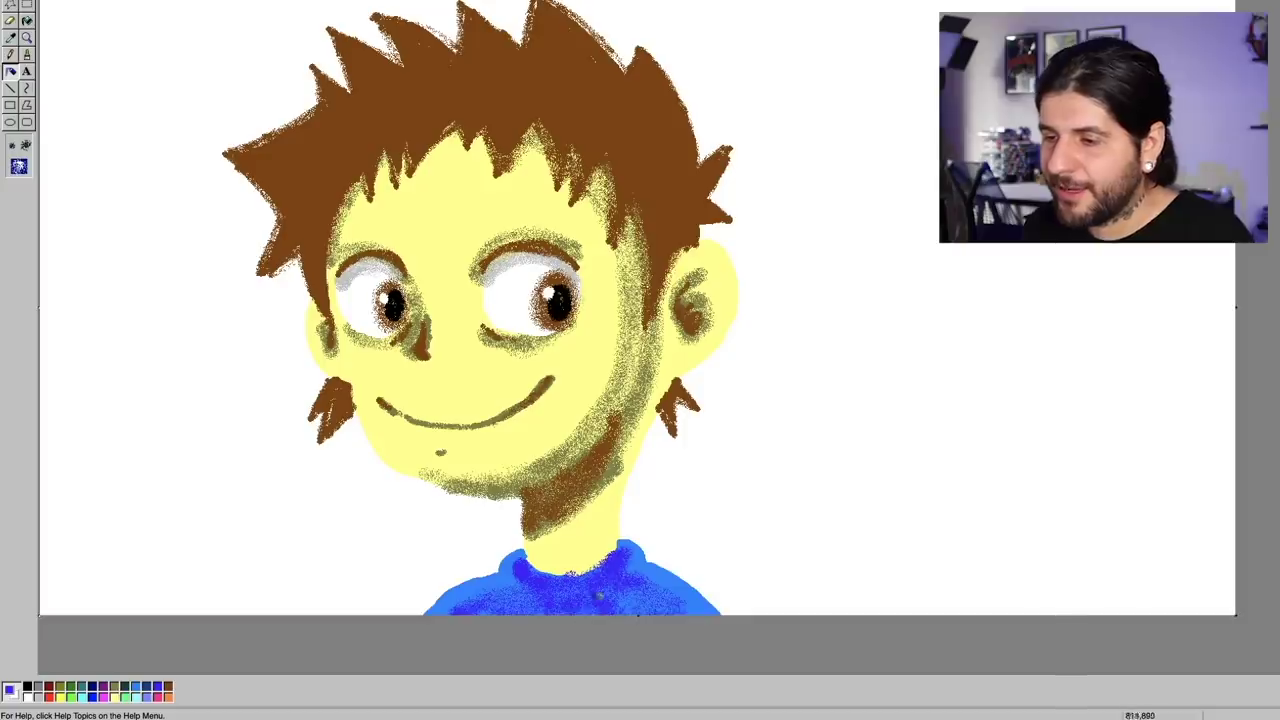
{"action": "left_click_drag", "start_coordinate": [684, 622], "coordinate": [676, 595]}
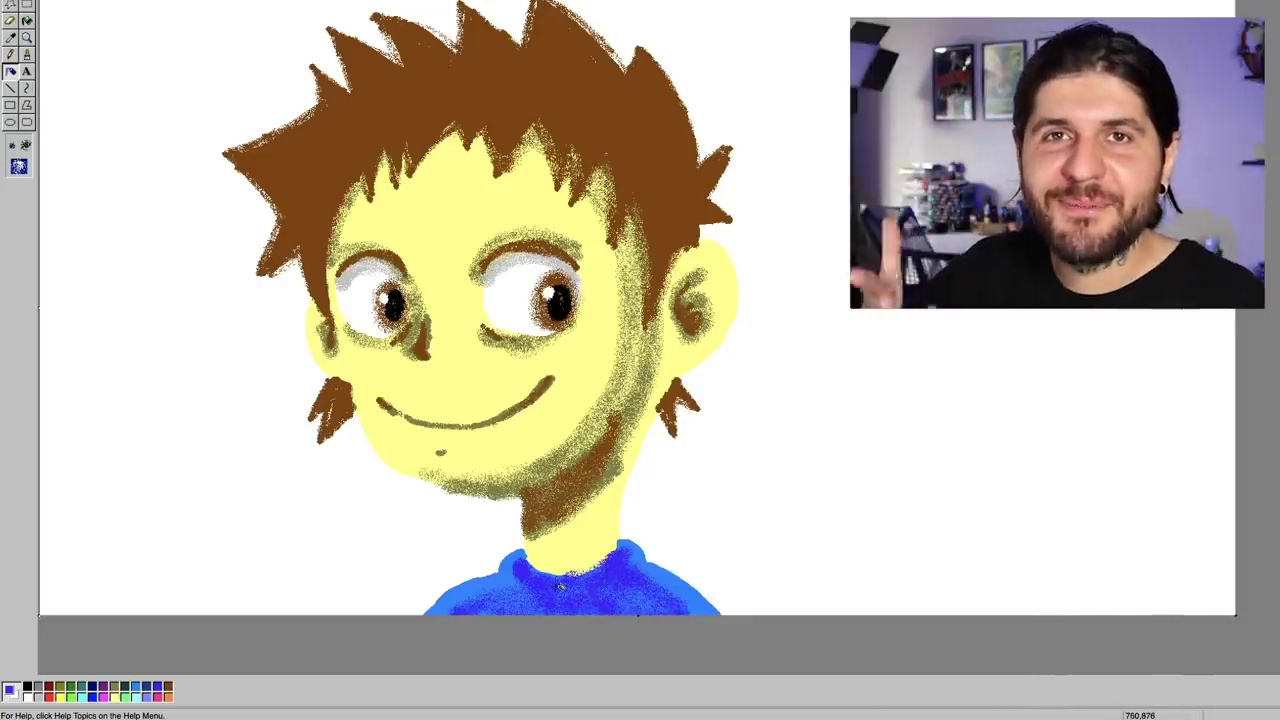
{"action": "left_click_drag", "start_coordinate": [545, 494], "coordinate": [575, 476]}
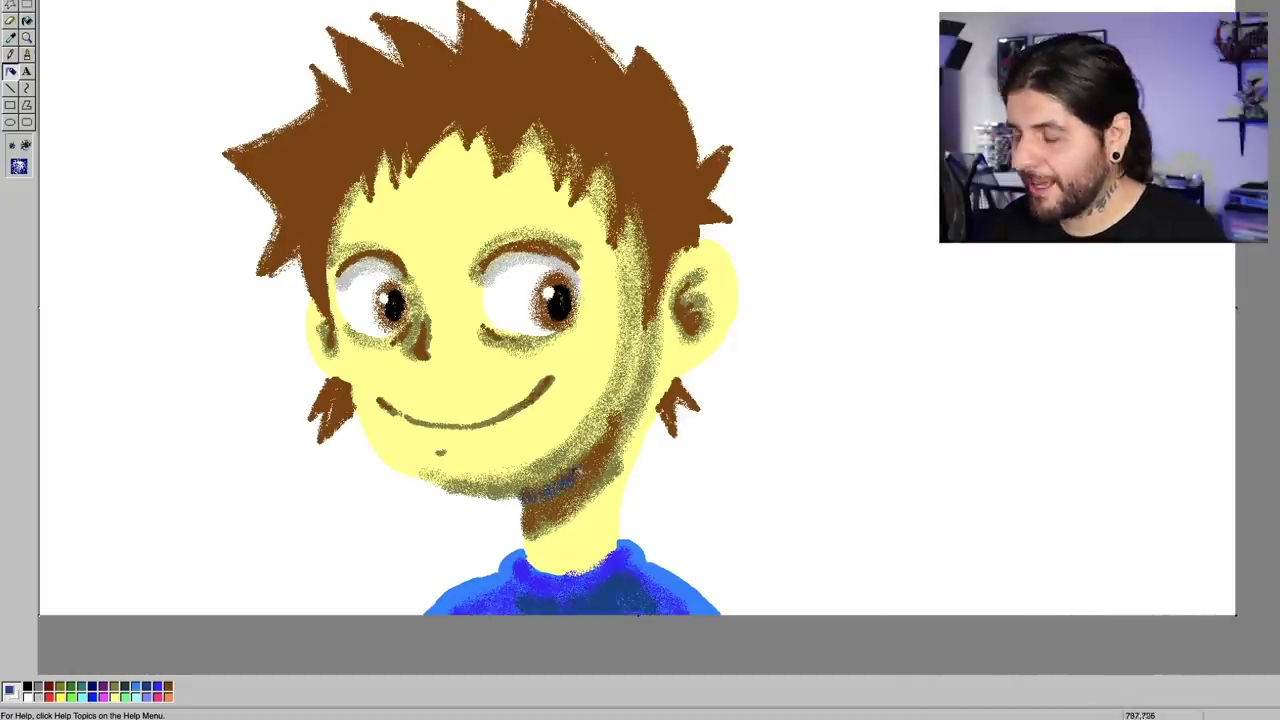
{"action": "key", "text": "ctrl+z"}
{"action": "mouse_move", "coordinate": [652, 316]}
{"action": "left_mouse_down"}
{"action": "mouse_move", "coordinate": [665, 218]}
{"action": "mouse_move", "coordinate": [684, 232]}
{"action": "mouse_move", "coordinate": [680, 222]}
{"action": "left_mouse_up"}
{"action": "mouse_move", "coordinate": [690, 240]}
{"action": "left_mouse_down"}
{"action": "mouse_move", "coordinate": [684, 205]}
{"action": "mouse_move", "coordinate": [700, 186]}
{"action": "mouse_move", "coordinate": [661, 195]}
{"action": "mouse_move", "coordinate": [672, 238]}
{"action": "mouse_move", "coordinate": [674, 198]}
{"action": "mouse_move", "coordinate": [663, 168]}
{"action": "mouse_move", "coordinate": [676, 220]}
{"action": "mouse_move", "coordinate": [648, 150]}
{"action": "left_mouse_up"}
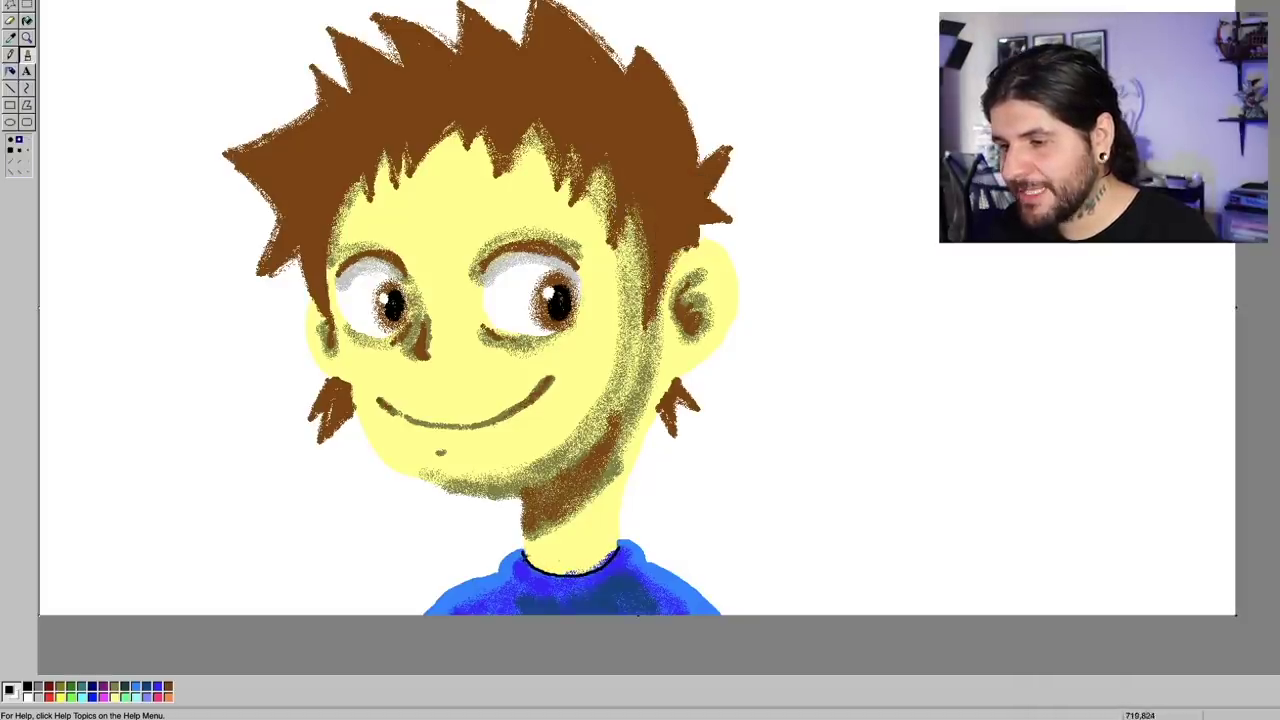
Try to outline the collar, shoulders and fabric folds in black with the medium round brush.
{"action": "left_click_drag", "start_coordinate": [522, 549], "coordinate": [502, 580]}
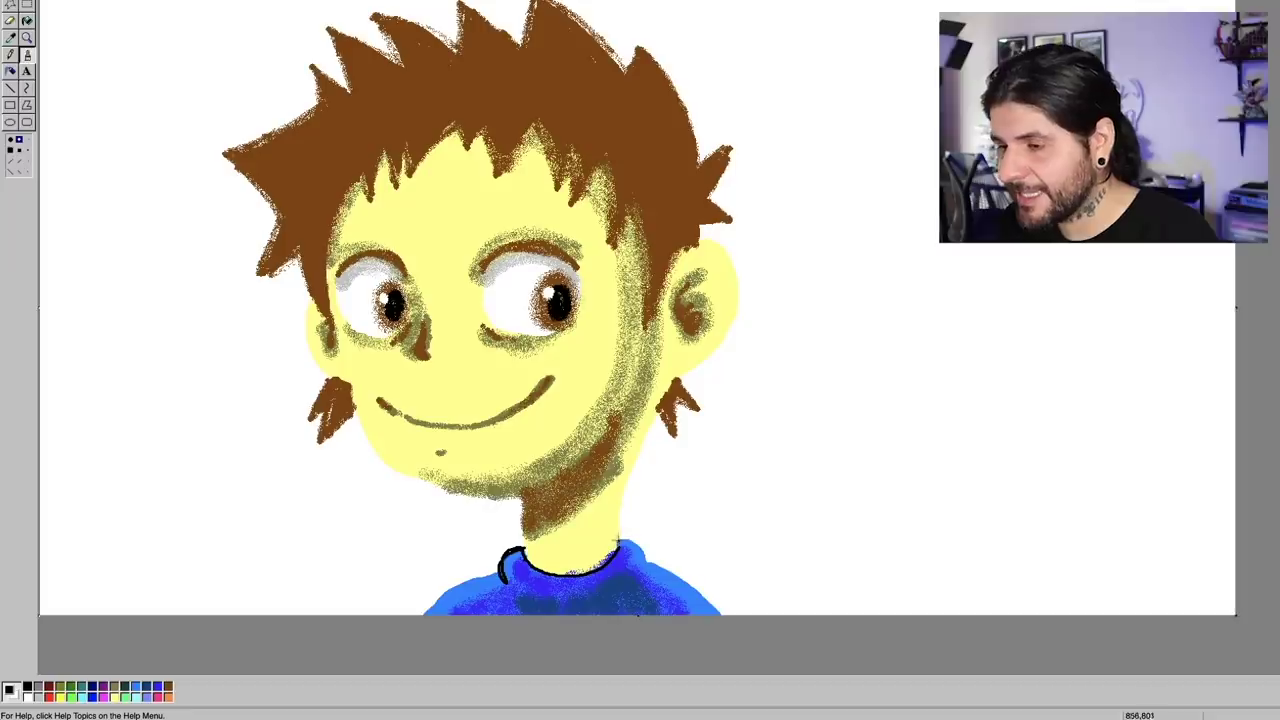
{"action": "mouse_move", "coordinate": [628, 540]}
{"action": "left_mouse_down"}
{"action": "mouse_move", "coordinate": [652, 574]}
{"action": "mouse_move", "coordinate": [645, 588]}
{"action": "left_mouse_up"}
{"action": "left_click_drag", "start_coordinate": [616, 596], "coordinate": [520, 594]}
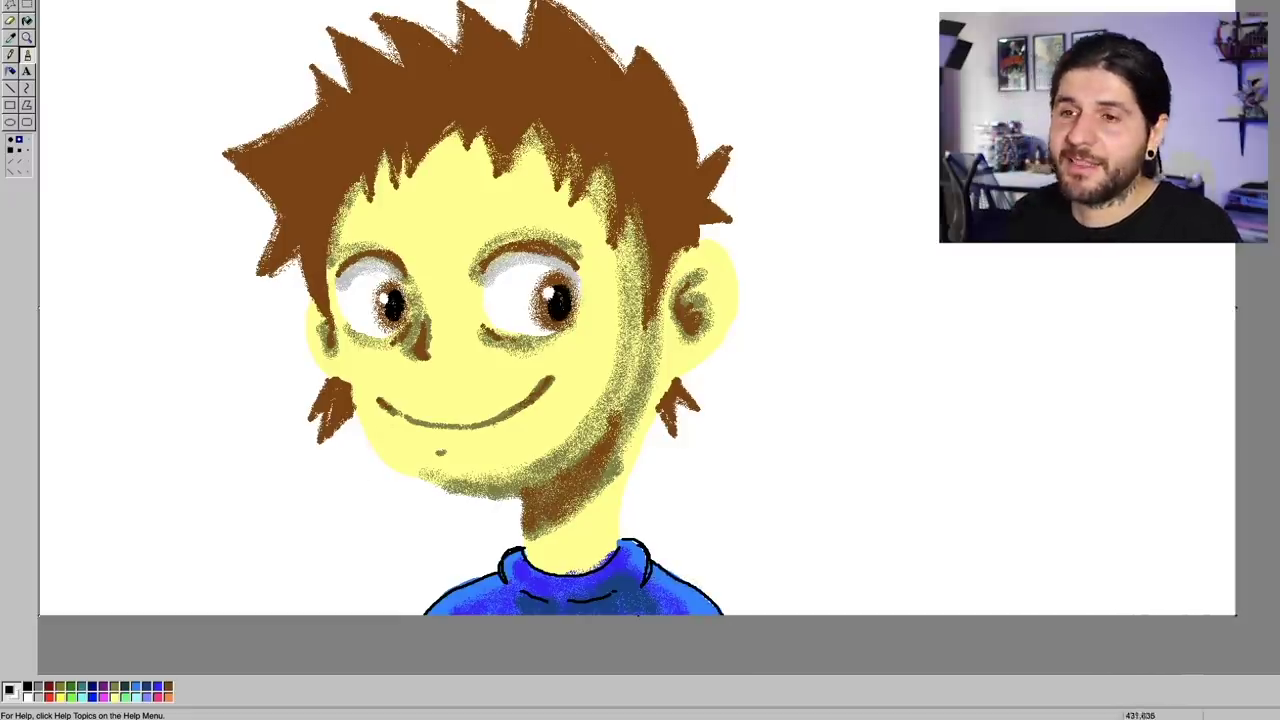
{"action": "left_click", "coordinate": [27, 140]}
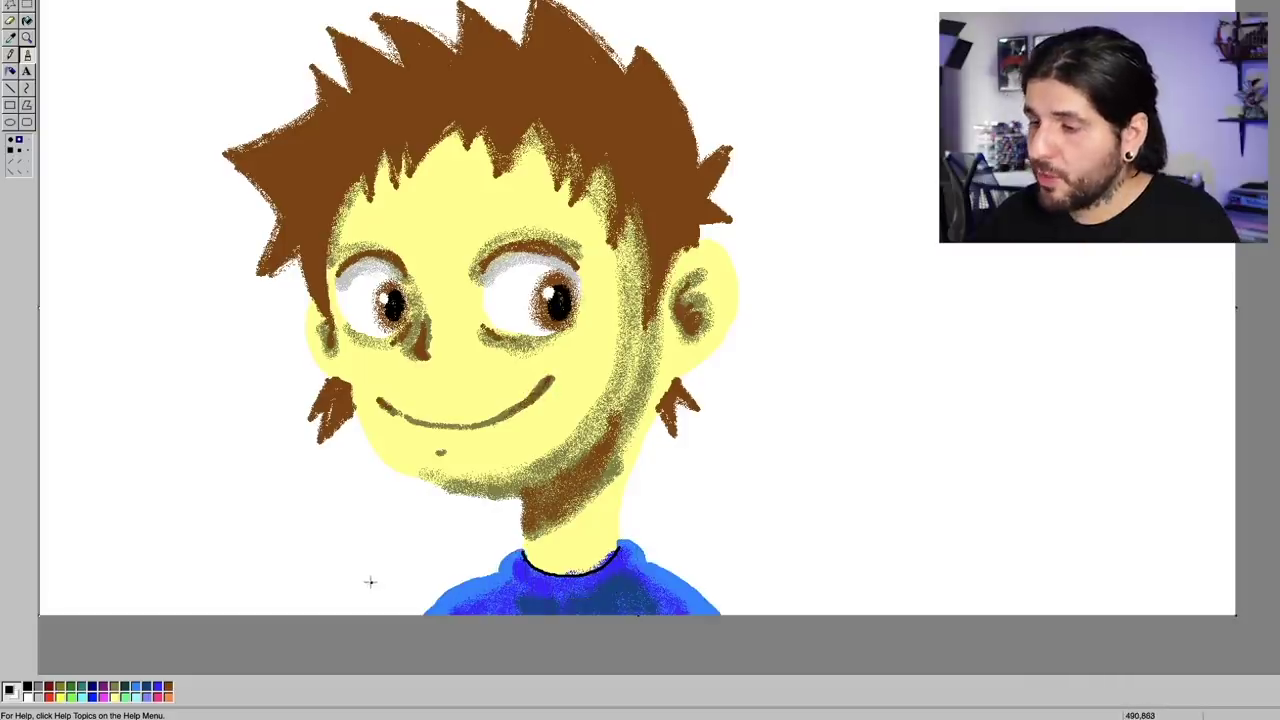
Outline the collar and both shoulders of the shirt in black with the smallest airbrush spray.
{"action": "left_click", "coordinate": [10, 71]}
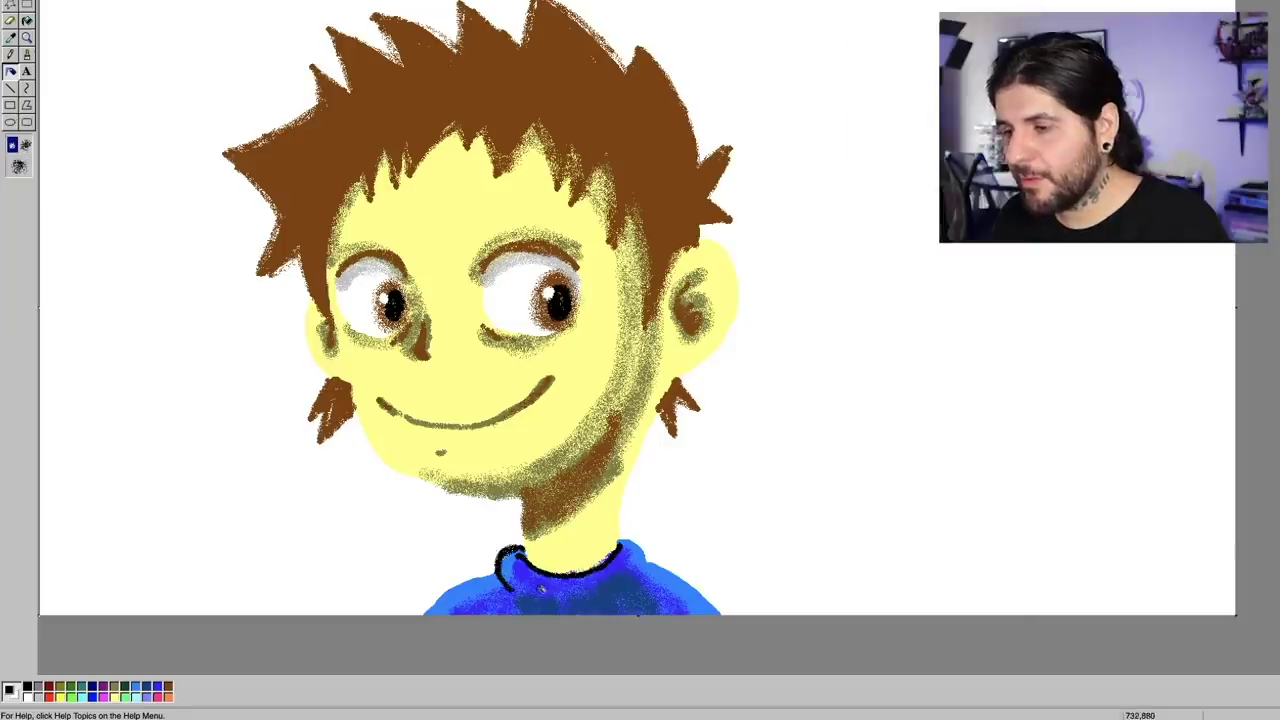
{"action": "mouse_move", "coordinate": [620, 538]}
{"action": "left_mouse_down"}
{"action": "mouse_move", "coordinate": [642, 552]}
{"action": "mouse_move", "coordinate": [645, 575]}
{"action": "left_mouse_up"}
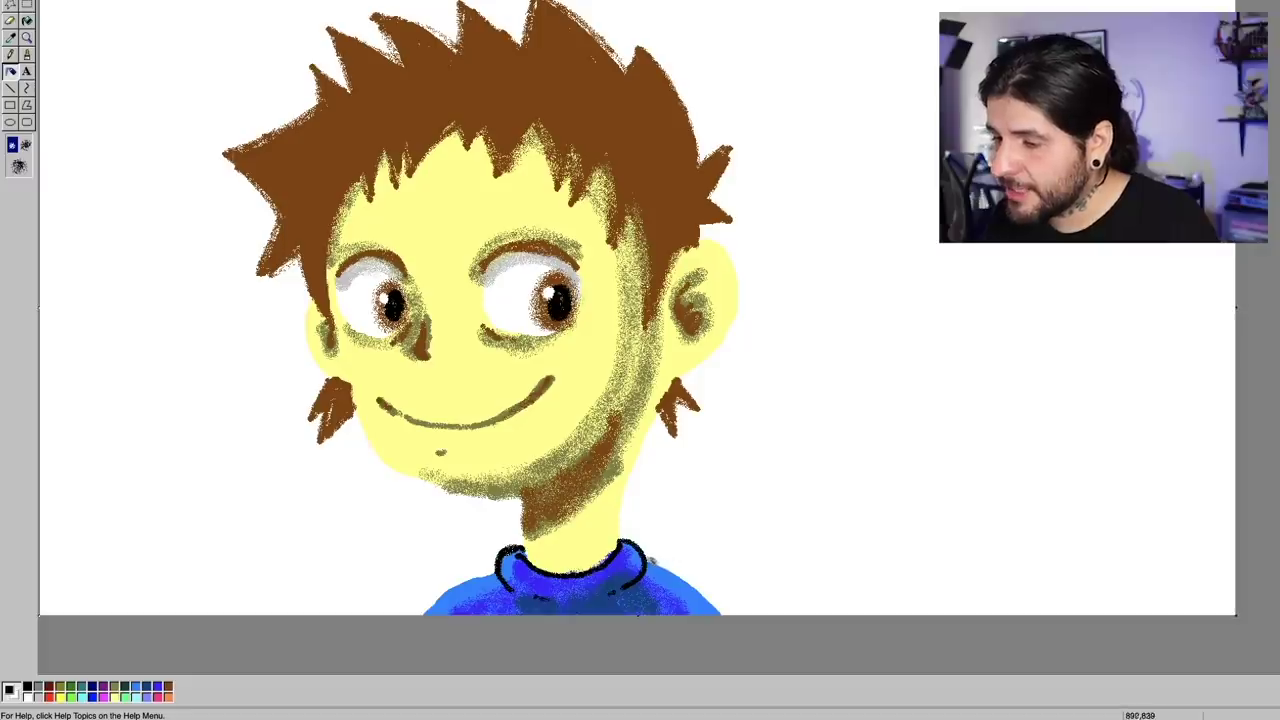
{"action": "left_click_drag", "start_coordinate": [650, 560], "coordinate": [720, 610]}
{"action": "mouse_move", "coordinate": [500, 562]}
{"action": "left_mouse_down"}
{"action": "mouse_move", "coordinate": [420, 614]}
{"action": "mouse_move", "coordinate": [432, 600]}
{"action": "left_mouse_up"}
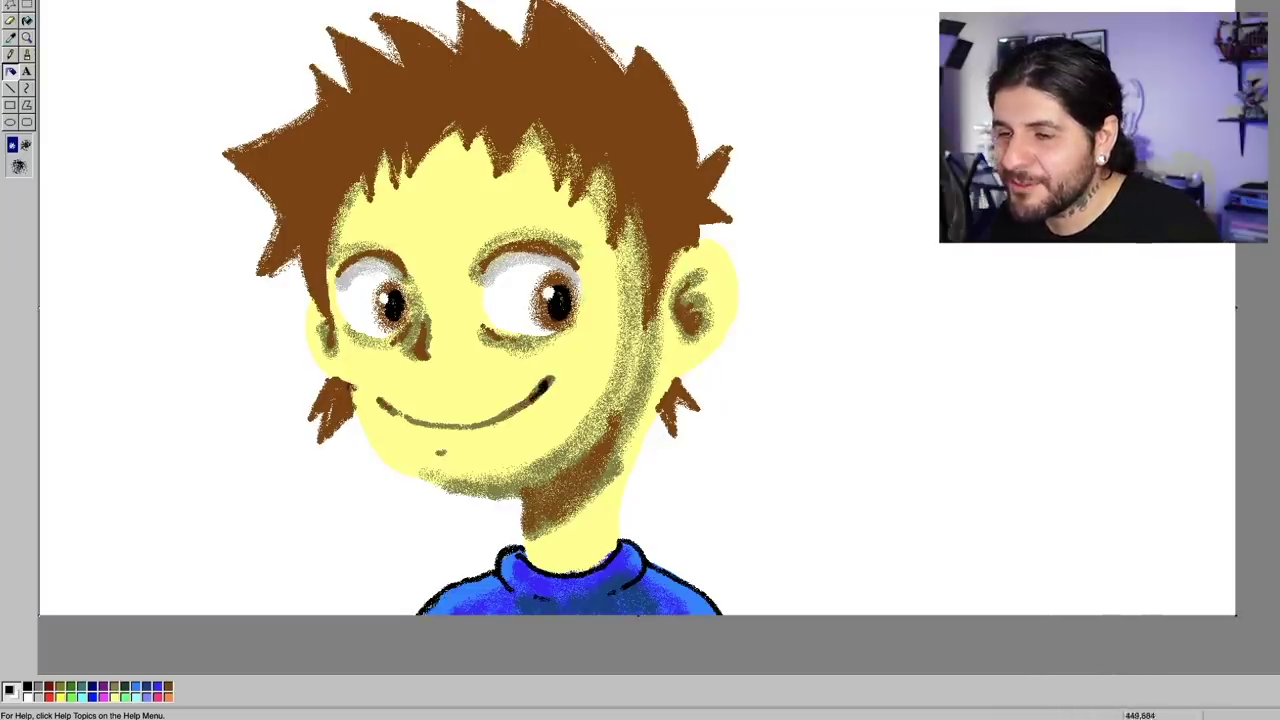
Add black airbrush accents to the mouth corners, chin, nose shadow and the upper and lower eyelids.
{"action": "left_click_drag", "start_coordinate": [380, 400], "coordinate": [400, 412]}
{"action": "left_click_drag", "start_coordinate": [422, 332], "coordinate": [424, 356]}
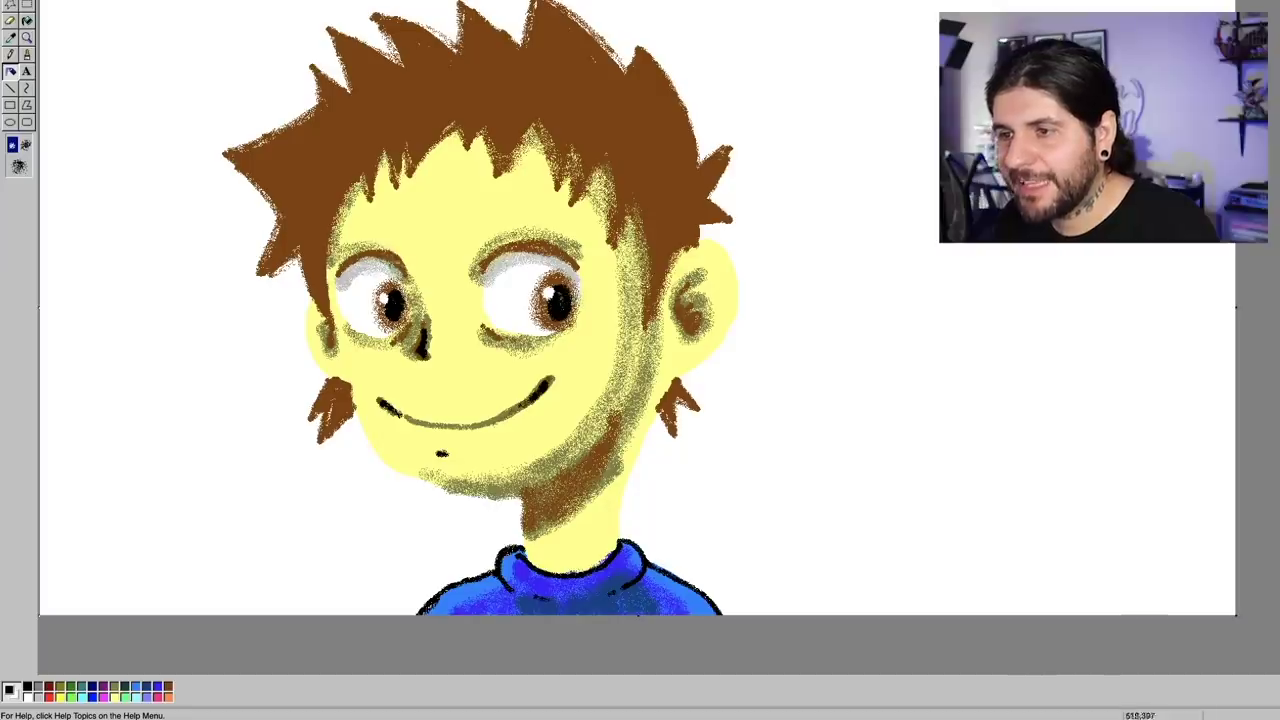
{"action": "mouse_move", "coordinate": [405, 268]}
{"action": "left_mouse_down"}
{"action": "mouse_move", "coordinate": [376, 250]}
{"action": "mouse_move", "coordinate": [338, 262]}
{"action": "mouse_move", "coordinate": [400, 262]}
{"action": "left_mouse_up"}
{"action": "left_click_drag", "start_coordinate": [342, 328], "coordinate": [394, 340]}
{"action": "mouse_move", "coordinate": [482, 268]}
{"action": "left_mouse_down"}
{"action": "mouse_move", "coordinate": [544, 246]}
{"action": "mouse_move", "coordinate": [588, 284]}
{"action": "mouse_move", "coordinate": [574, 262]}
{"action": "left_mouse_up"}
Outline the ears, jaw and neck in brown with the smallest spray and add thin strand lines to the hair.
{"action": "left_click_drag", "start_coordinate": [336, 316], "coordinate": [320, 380]}
{"action": "mouse_move", "coordinate": [358, 422]}
{"action": "left_mouse_down"}
{"action": "mouse_move", "coordinate": [378, 452]}
{"action": "mouse_move", "coordinate": [452, 490]}
{"action": "mouse_move", "coordinate": [514, 492]}
{"action": "mouse_move", "coordinate": [598, 446]}
{"action": "left_mouse_up"}
{"action": "mouse_move", "coordinate": [625, 405]}
{"action": "left_mouse_down"}
{"action": "mouse_move", "coordinate": [645, 335]}
{"action": "mouse_move", "coordinate": [608, 428]}
{"action": "left_mouse_up"}
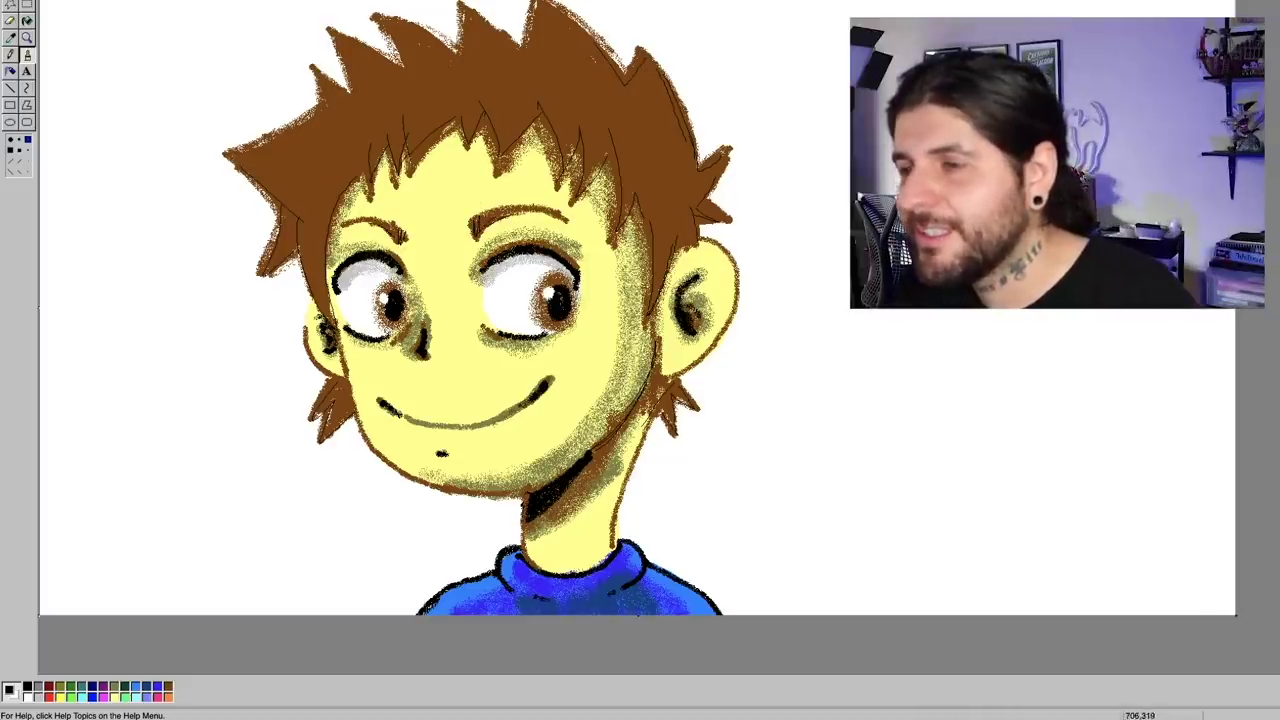
Airbrush white highlights with the smallest spray on the collar, left shoulder and left side of the face.
{"action": "left_click", "coordinate": [11, 71]}
{"action": "left_click_drag", "start_coordinate": [630, 545], "coordinate": [440, 600]}
{"action": "left_click_drag", "start_coordinate": [345, 250], "coordinate": [355, 420]}
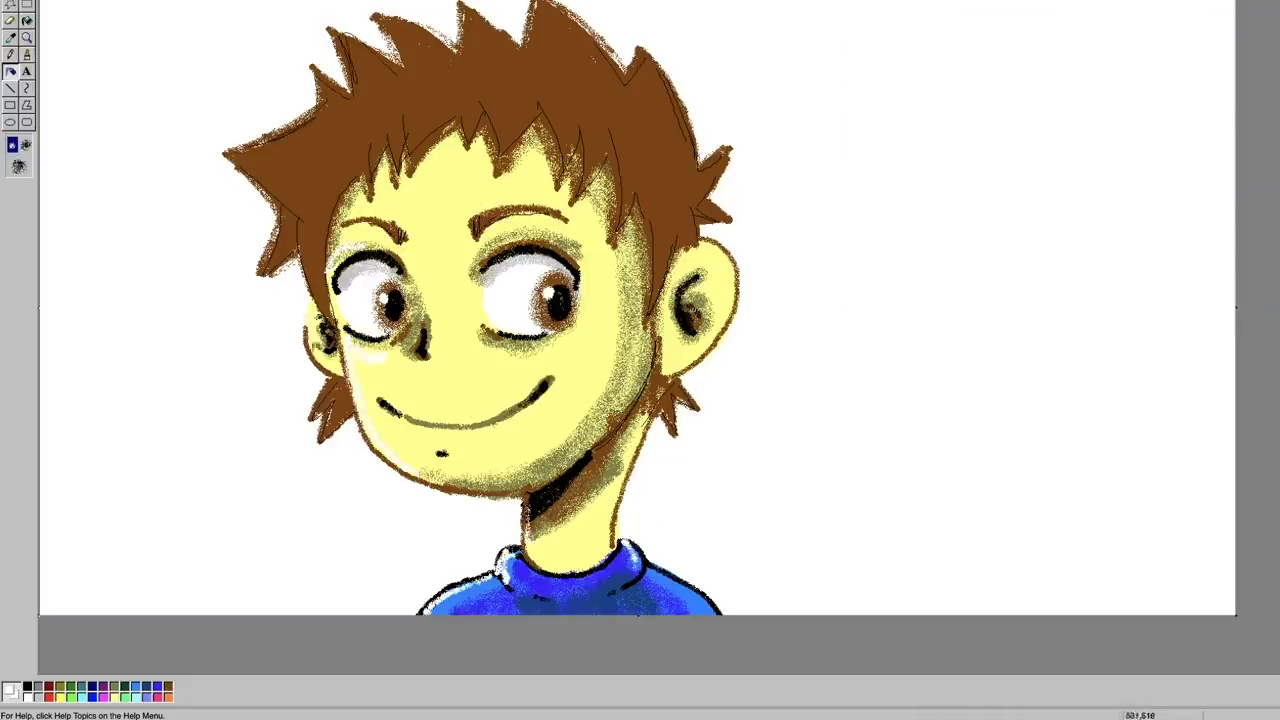
Airbrush white highlights along the left and top hair spikes, the fringe tips and the side strands.
{"action": "left_click_drag", "start_coordinate": [250, 155], "coordinate": [330, 118]}
{"action": "left_click_drag", "start_coordinate": [340, 70], "coordinate": [410, 22]}
{"action": "left_click_drag", "start_coordinate": [570, 20], "coordinate": [600, 62]}
{"action": "left_click_drag", "start_coordinate": [650, 222], "coordinate": [650, 298]}
{"action": "left_click_drag", "start_coordinate": [495, 115], "coordinate": [460, 158]}
{"action": "left_click_drag", "start_coordinate": [306, 220], "coordinate": [306, 300]}
Set the airbrush to the largest spray in light cyan.
{"action": "left_click", "coordinate": [19, 166]}
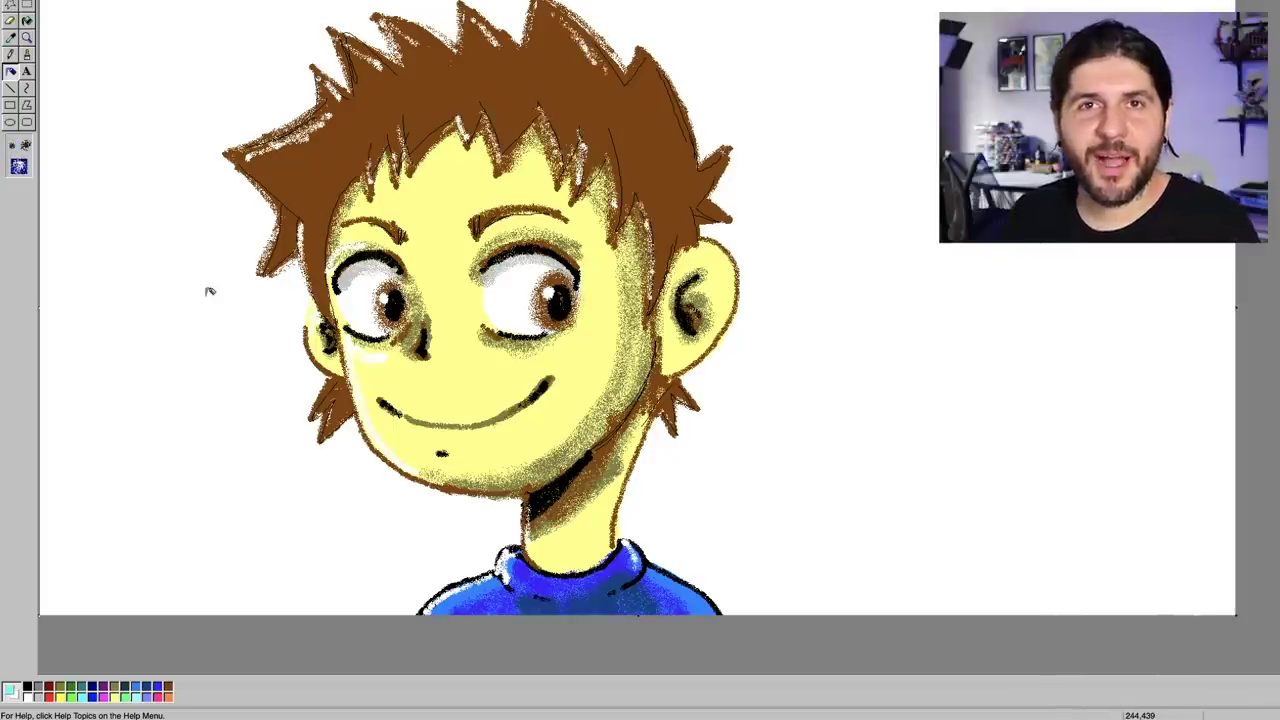